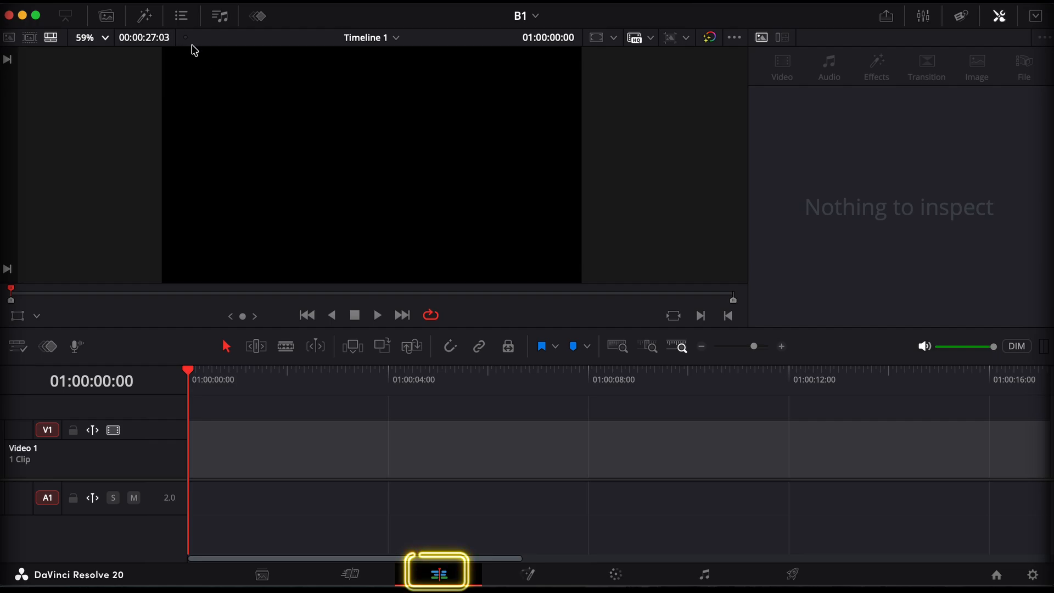
Add a Fusion Composition at the start of video track 1 and open it on the Fusion page
left_click(145, 17)
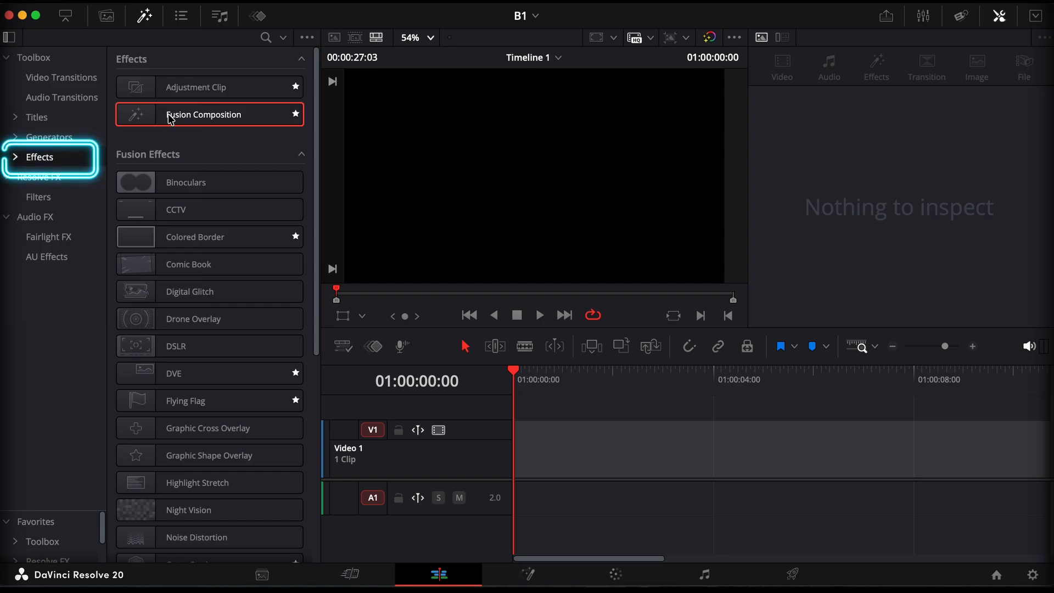
left_click_drag(170, 118, 514, 481)
left_click(614, 391)
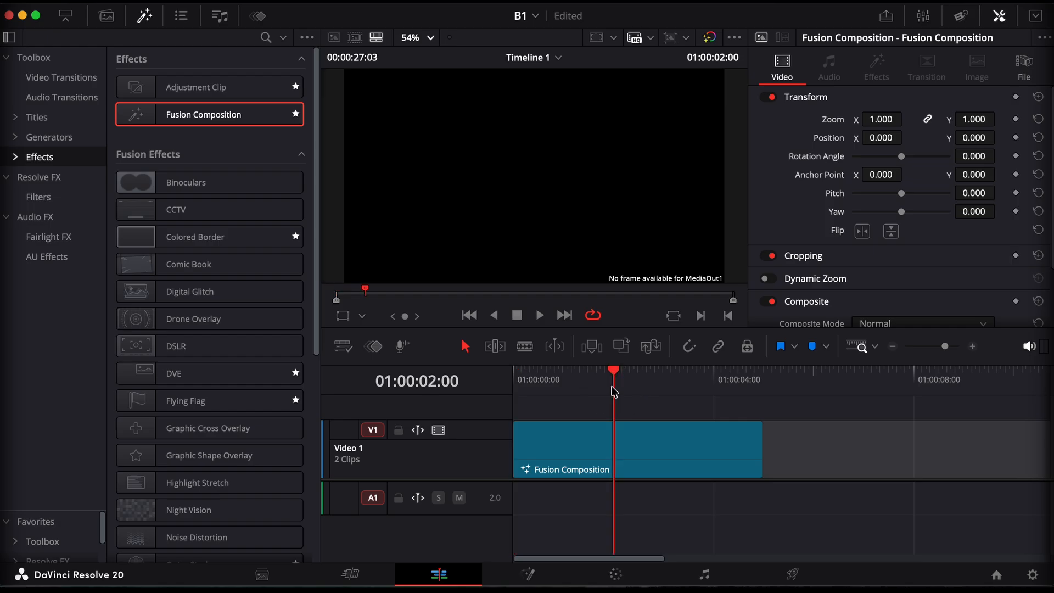
left_click(532, 576)
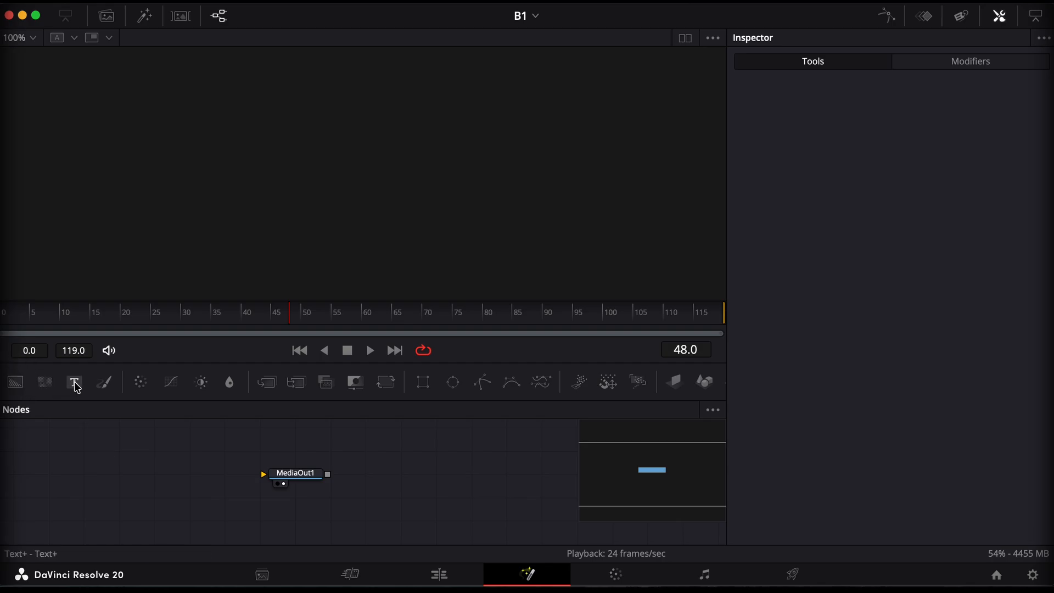
Add a Text+ node feeding MediaOut1 and lay the two nodes out in a level row, well apart
left_click_drag(76, 383, 501, 478)
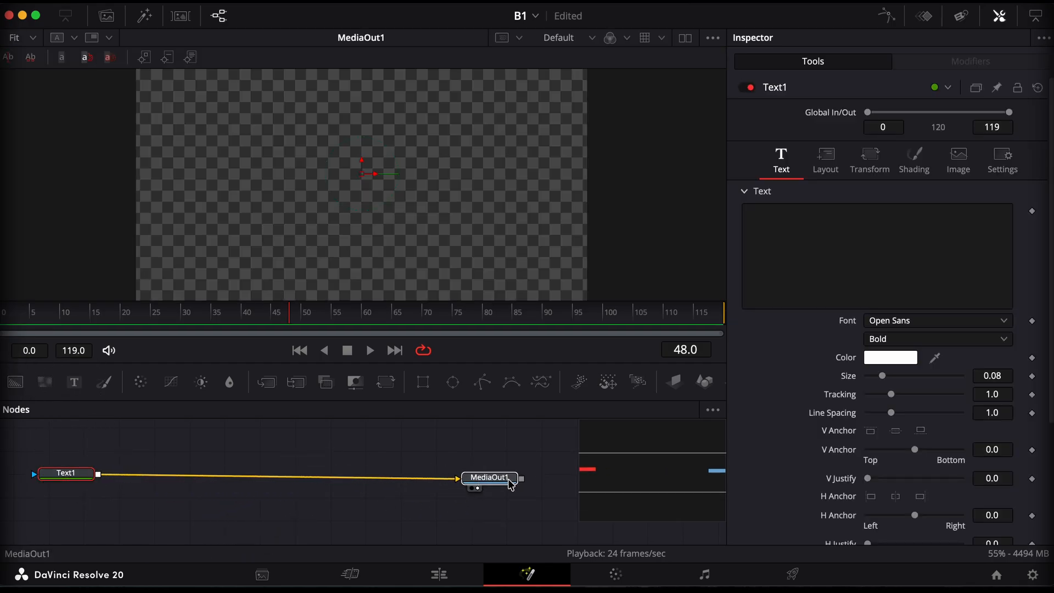
left_click_drag(65, 479, 64, 505)
left_click_drag(493, 480, 504, 503)
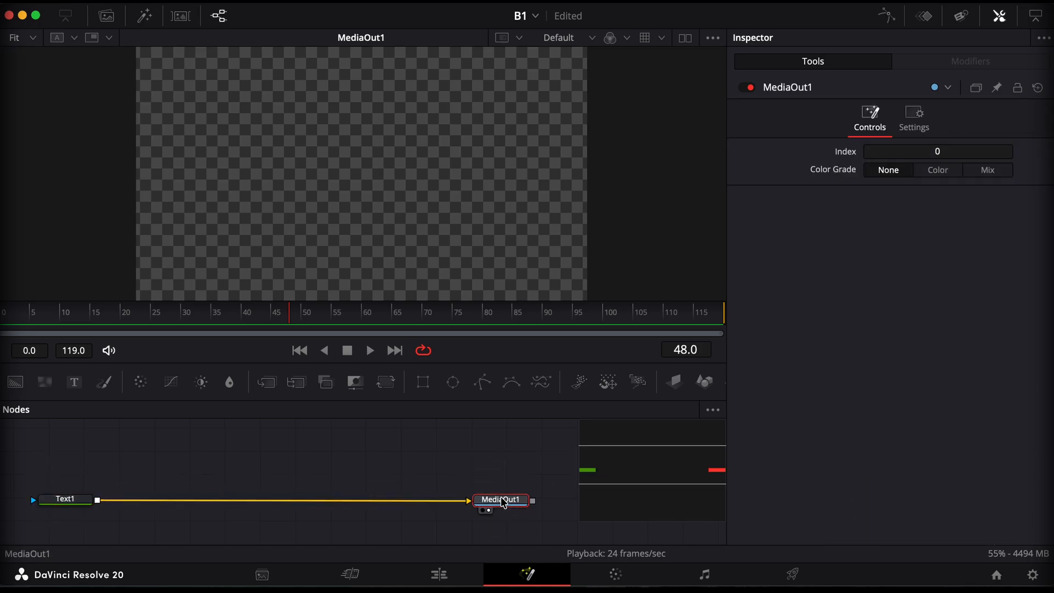
Enter "Premium" as the Text1 content and enlarge its size to about 0.2756
left_click(76, 505)
left_click(810, 233)
type("Premium")
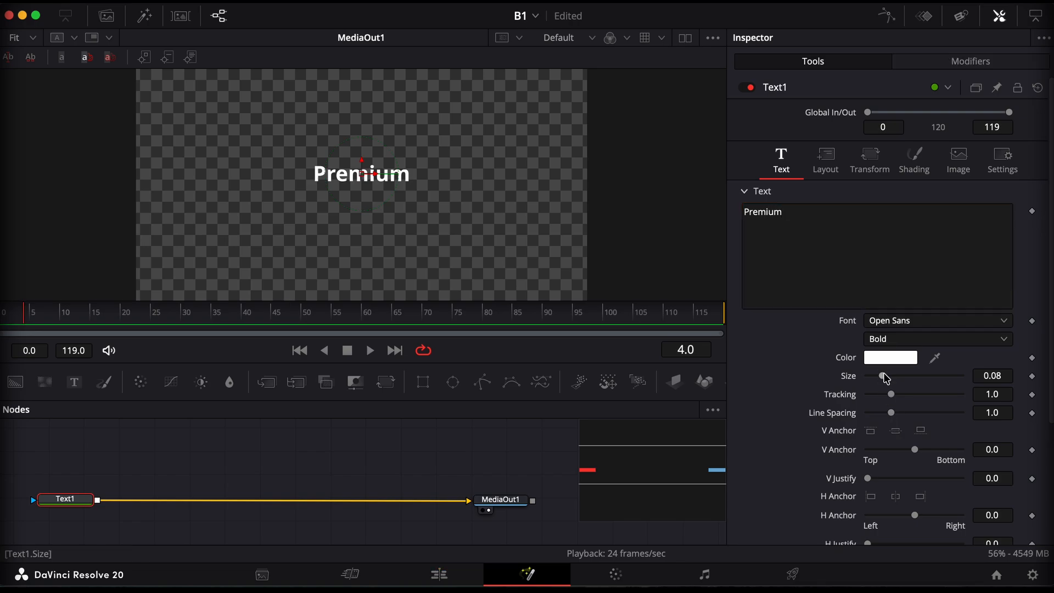
left_click_drag(885, 376, 922, 378)
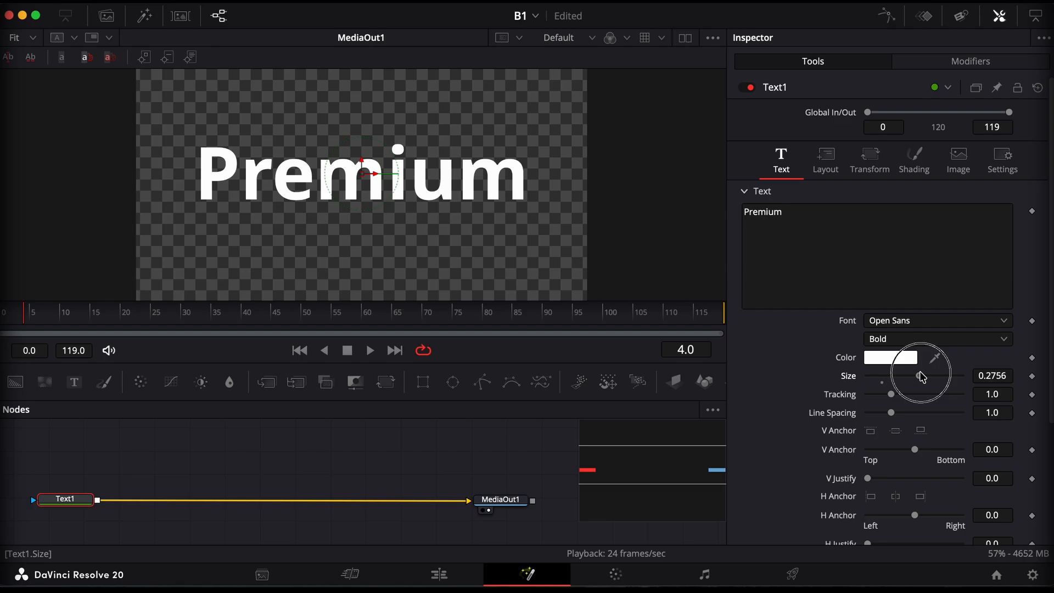
Set the font of the Premium text to Arial
left_click(889, 321)
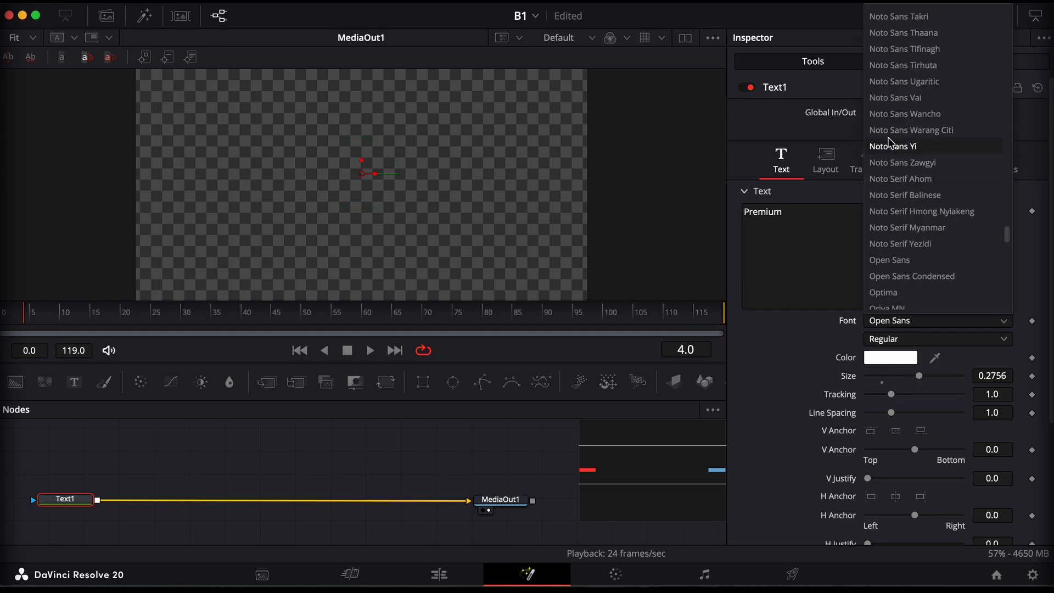
scroll(905, 140, "up", 15)
scroll(905, 140, "up", 9)
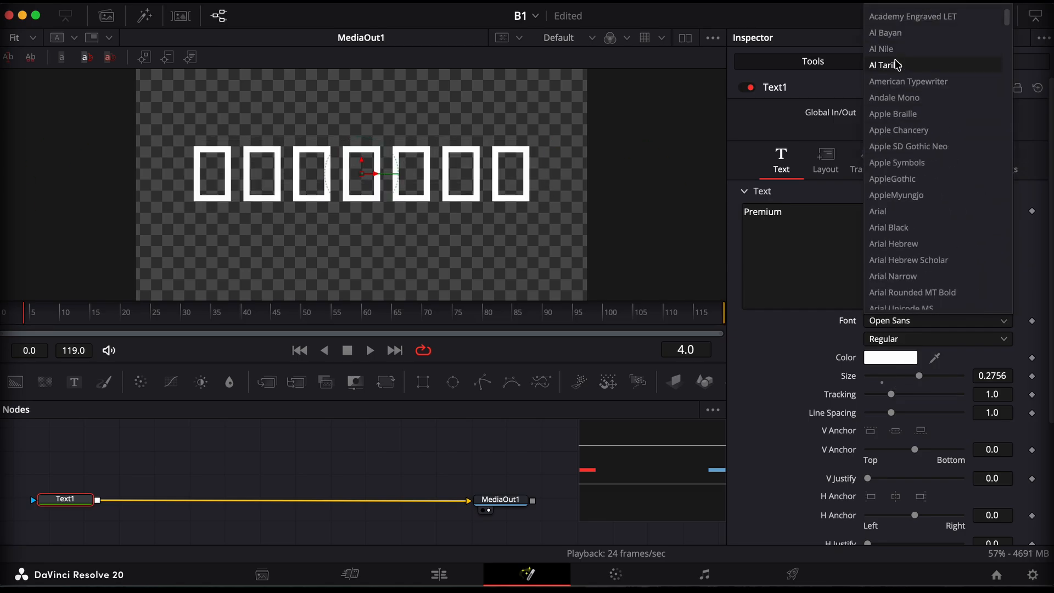
left_click(878, 211)
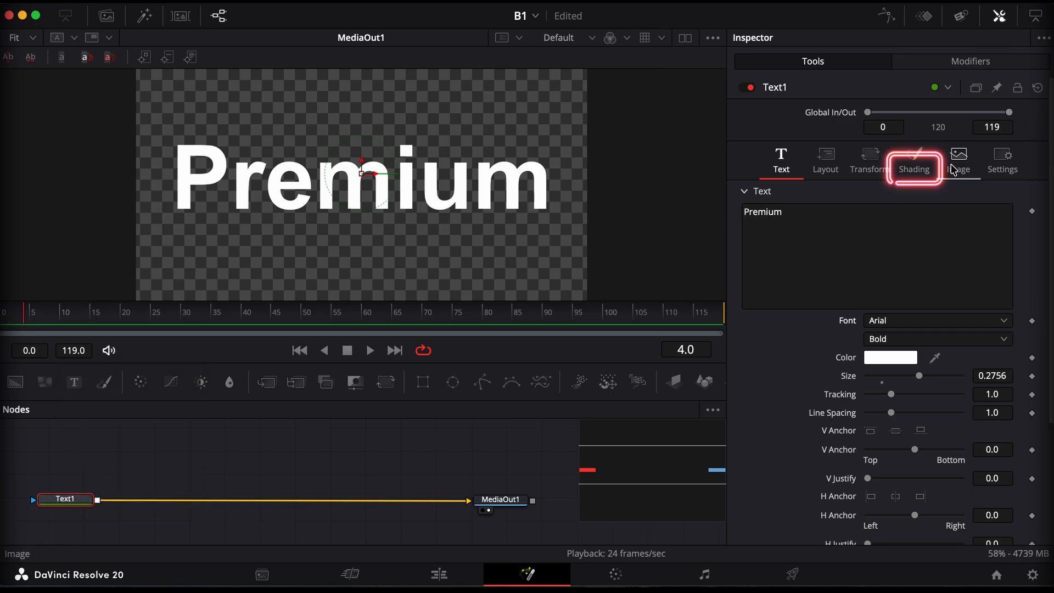
Switch the fill type of the text's first shading element to Gradient
left_click(921, 157)
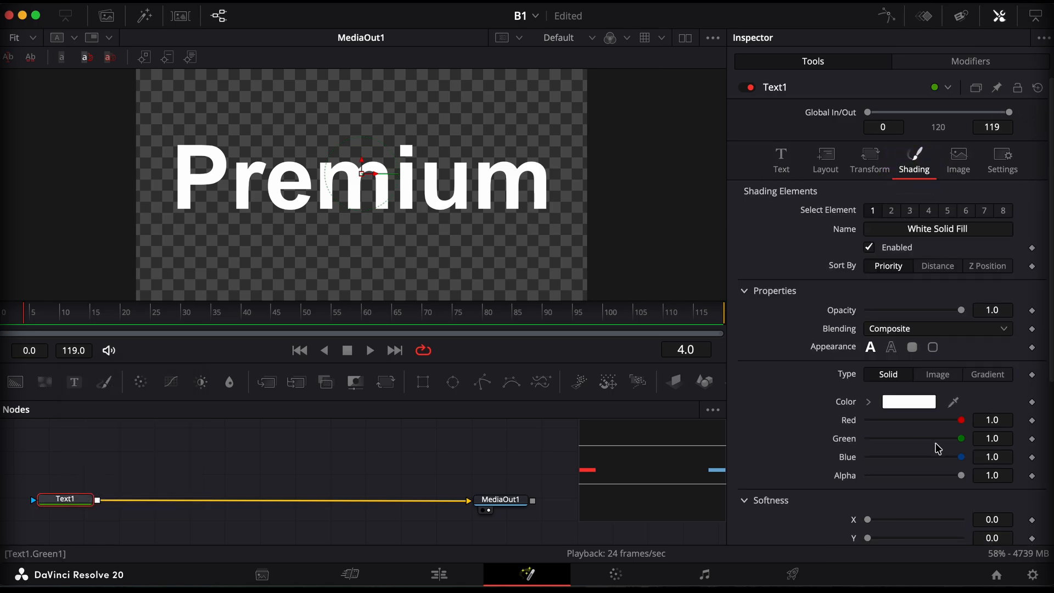
left_click(986, 374)
scroll(986, 379, "down", 4)
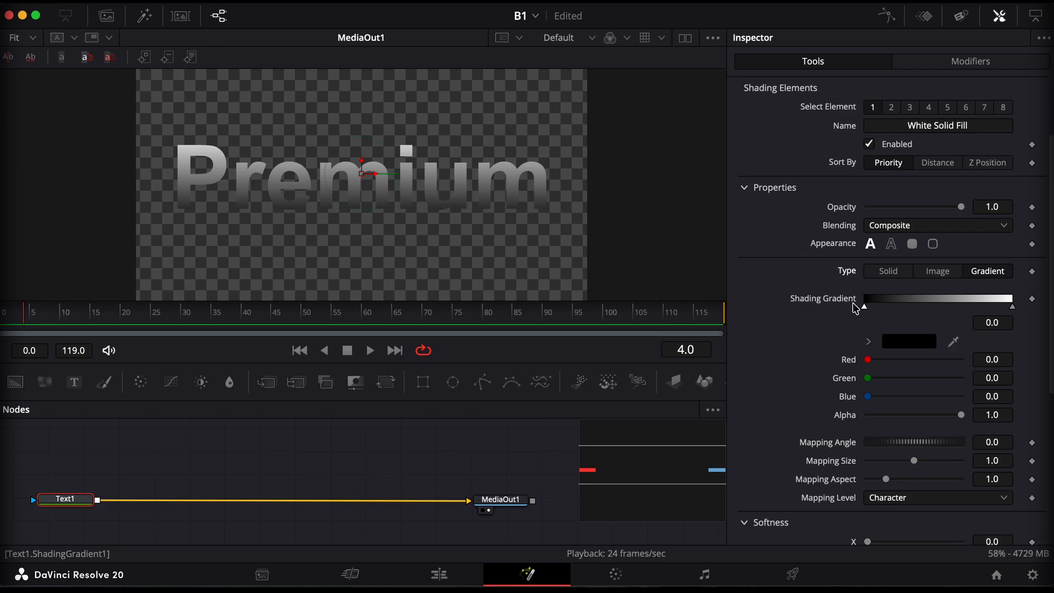
left_click(893, 299)
left_click(931, 300)
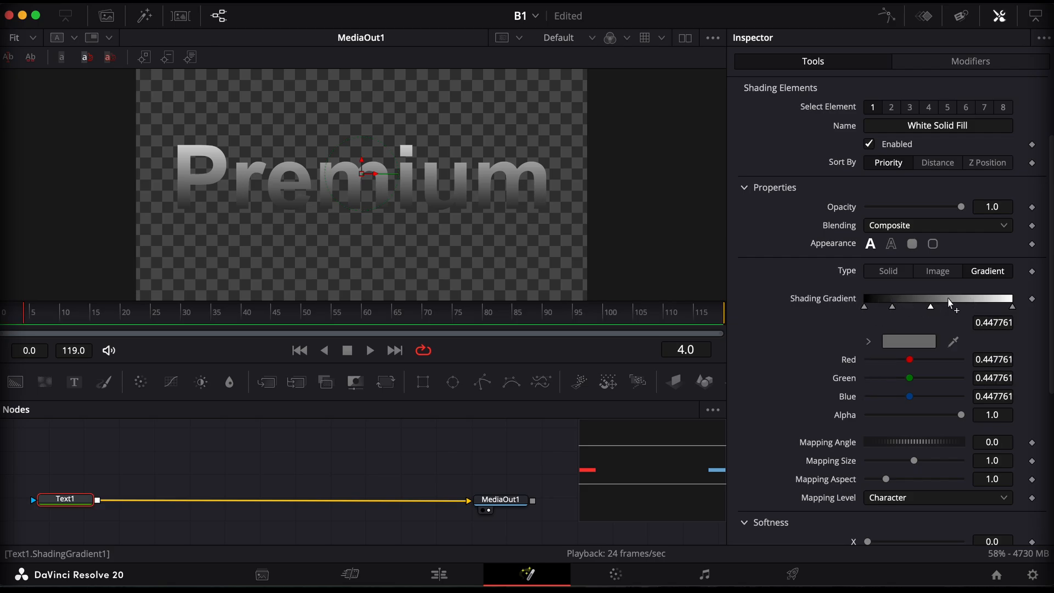
left_click(951, 300)
left_click(983, 300)
key("super+z")
key("super+z")
key("super+z")
key("super+z")
left_click(893, 299)
left_click(922, 300)
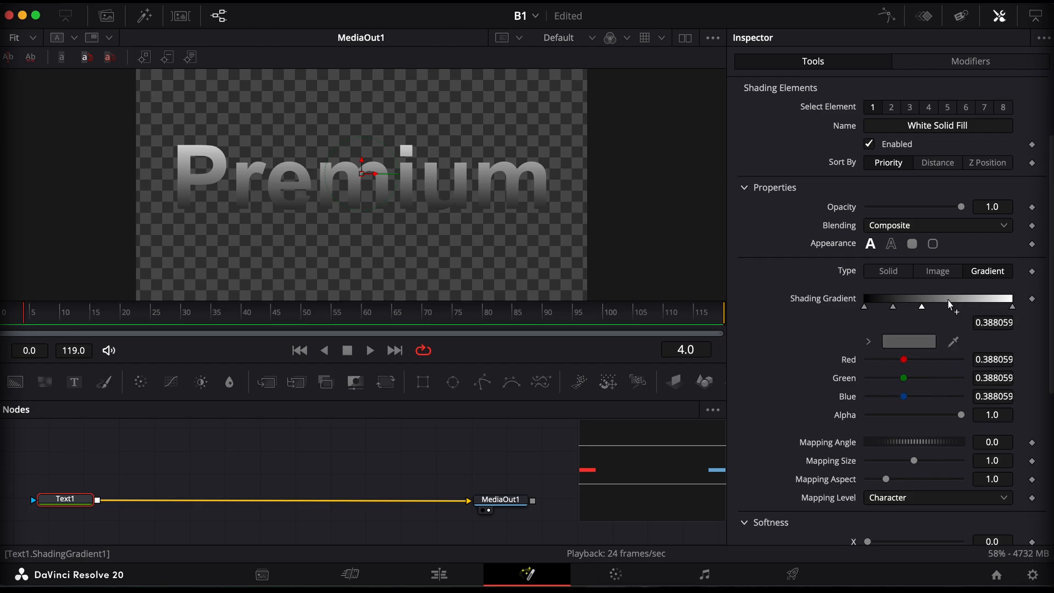
left_click(952, 300)
left_click(909, 341)
left_click(786, 259)
left_click(852, 347)
left_click(893, 307)
left_click(908, 341)
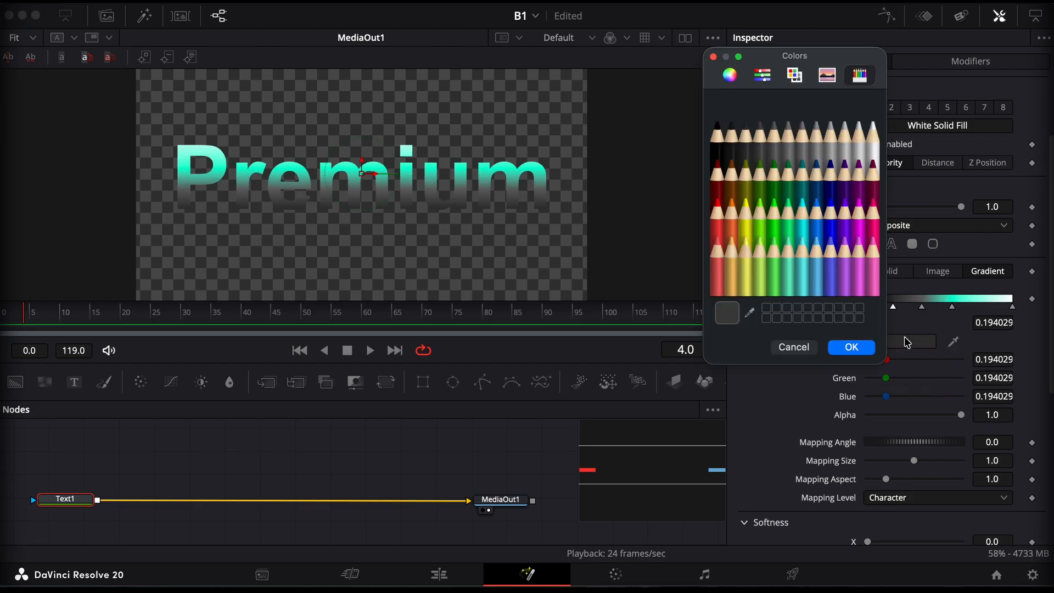
left_click(791, 211)
left_click(851, 347)
left_click(922, 307)
left_click(908, 342)
left_click(731, 231)
left_click(793, 347)
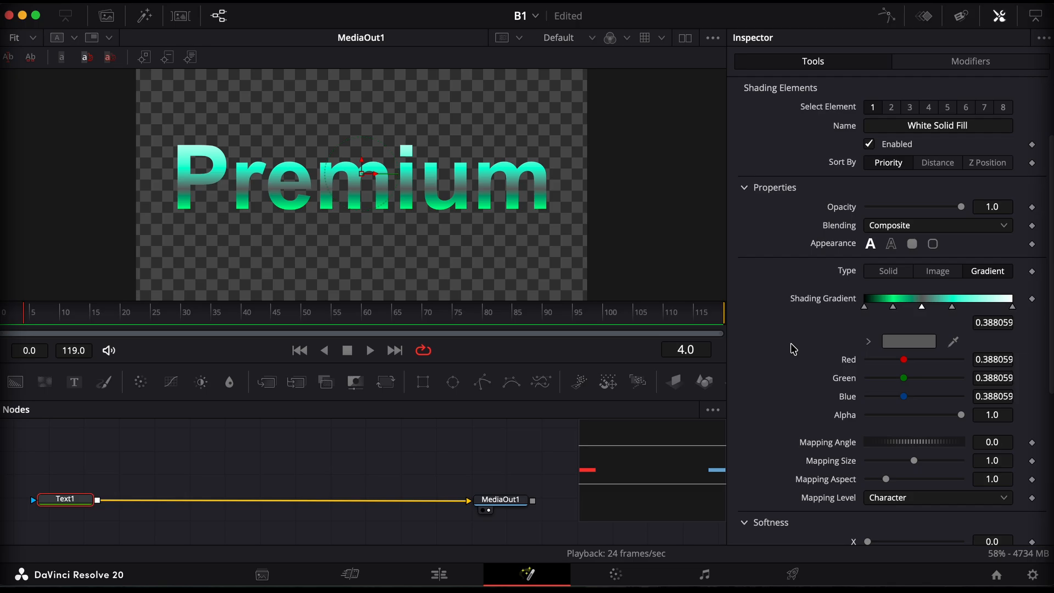
key("super+z")
key("super+z")
key("super+z")
key("super+z")
key("super+z")
key("super+z")
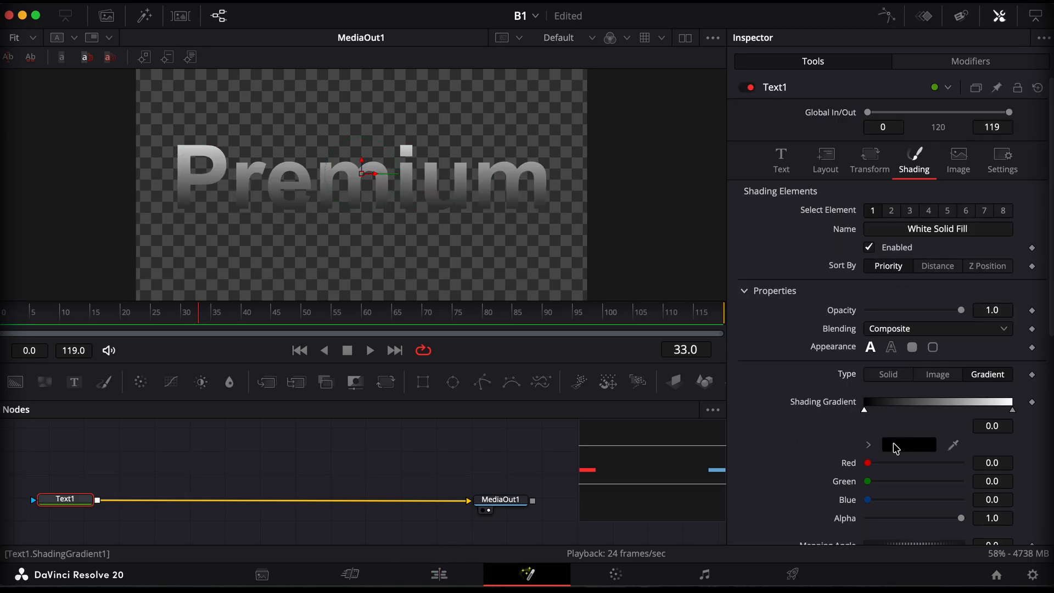
Colour the start stop of the shading gradient dark purple and fine-tune its shade
left_click(894, 443)
left_click(844, 175)
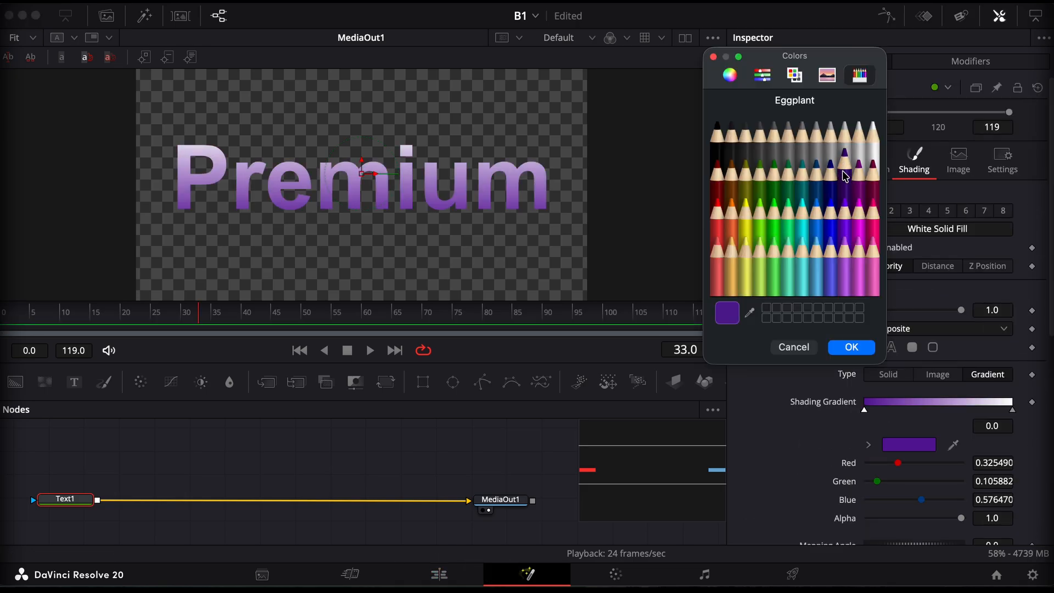
left_click(763, 75)
mouse_move(782, 207)
left_mouse_down()
mouse_move(725, 211)
mouse_move(762, 210)
left_mouse_up()
left_click_drag(809, 172, 835, 173)
left_click(860, 75)
left_click(729, 76)
left_click_drag(805, 262, 807, 262)
left_click(852, 348)
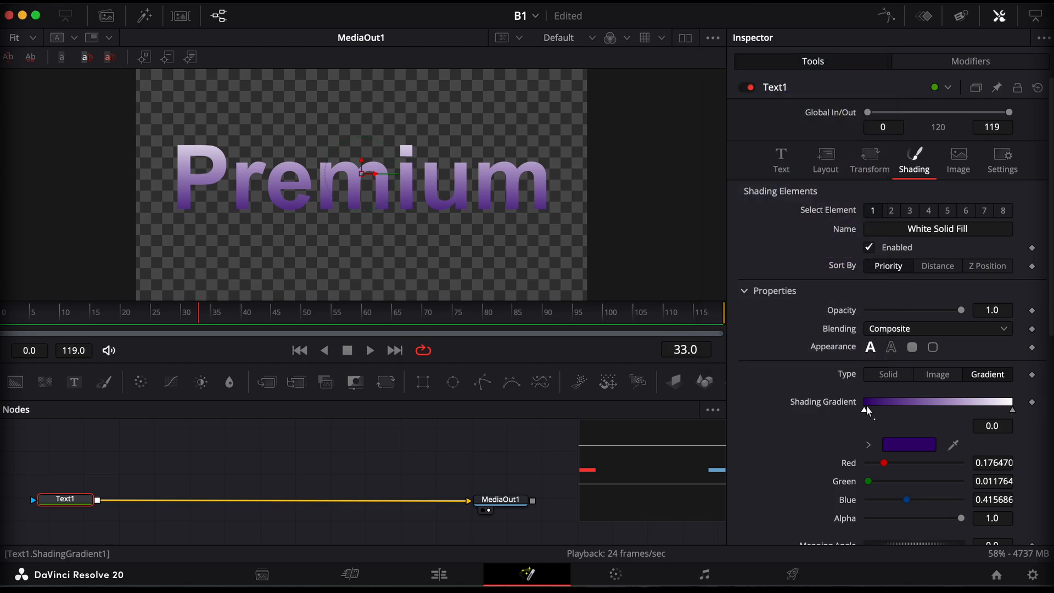
left_click(869, 445)
scroll(934, 423, "down", 4)
left_click_drag(985, 375, 973, 371)
Duplicate the gradient's white end stop near the middle of the ramp and recolour the end stop Grape
left_click(1011, 268)
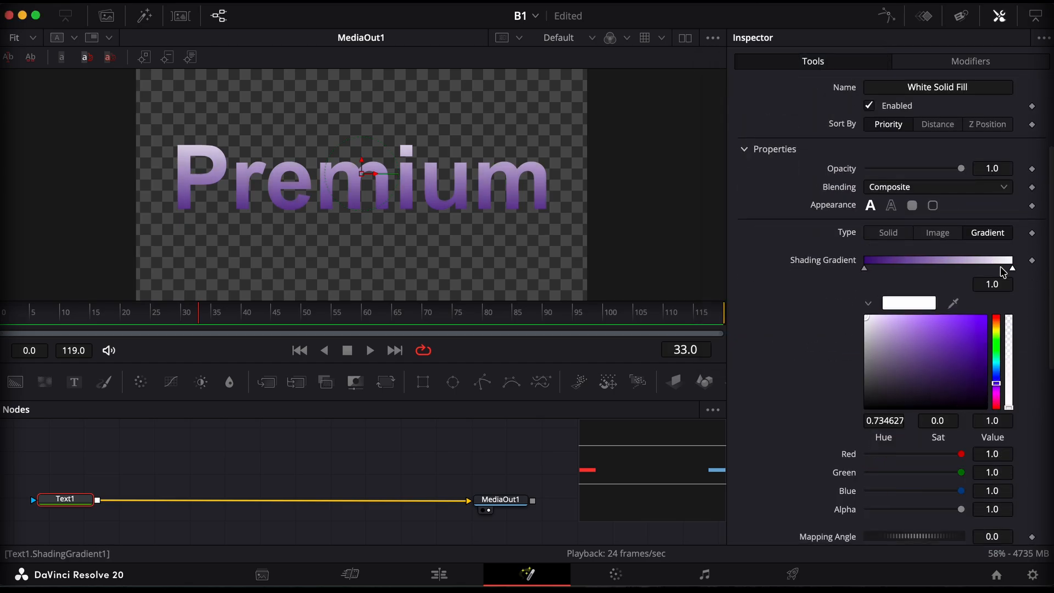
left_click_drag(1013, 272, 934, 277)
left_click(1013, 267)
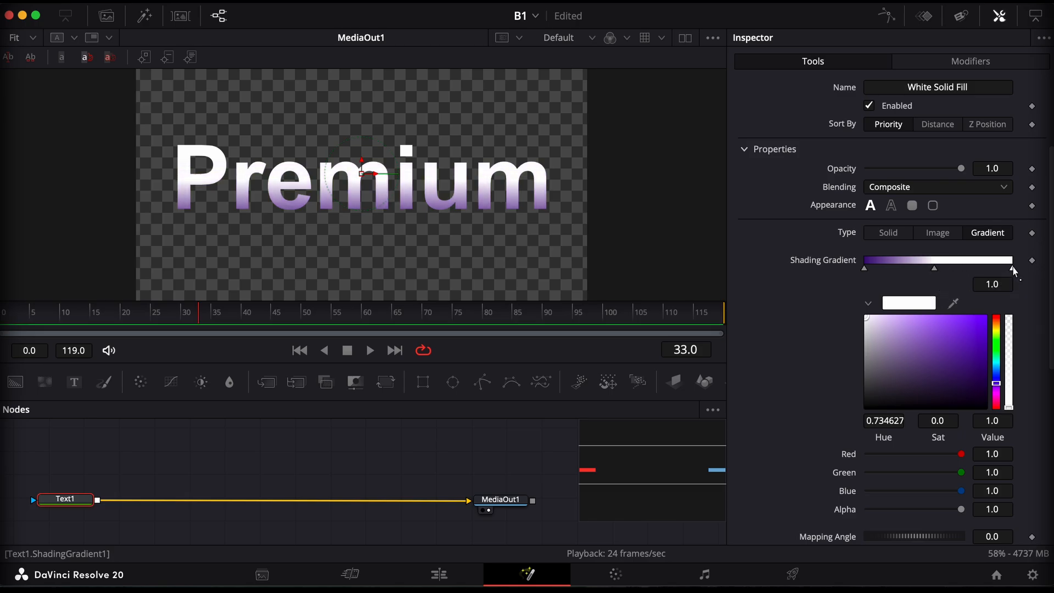
left_click(909, 303)
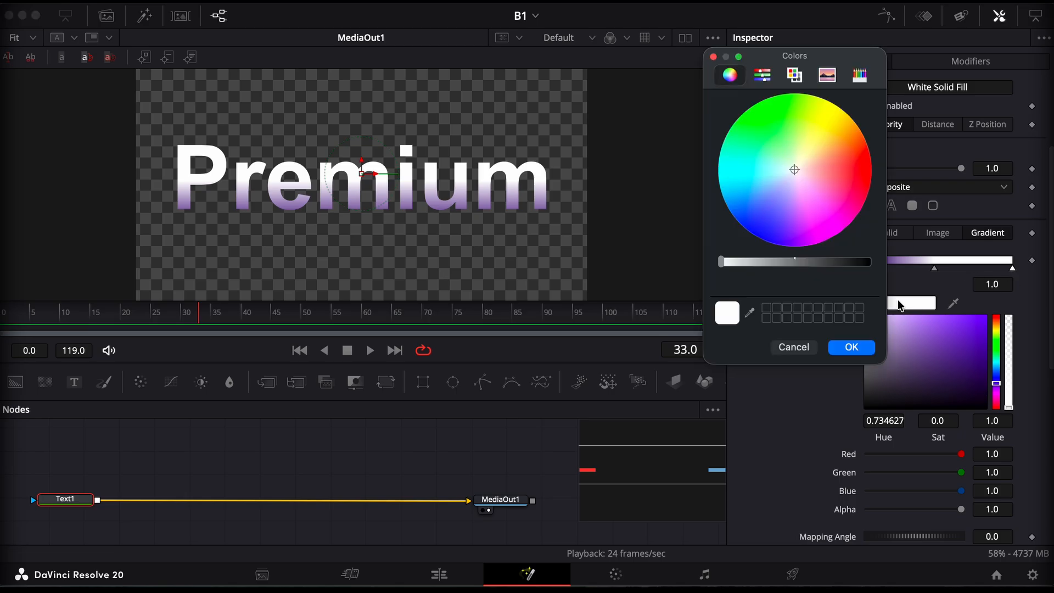
left_click(860, 74)
left_click(832, 212)
left_click(858, 222)
left_click(843, 234)
left_click(817, 167)
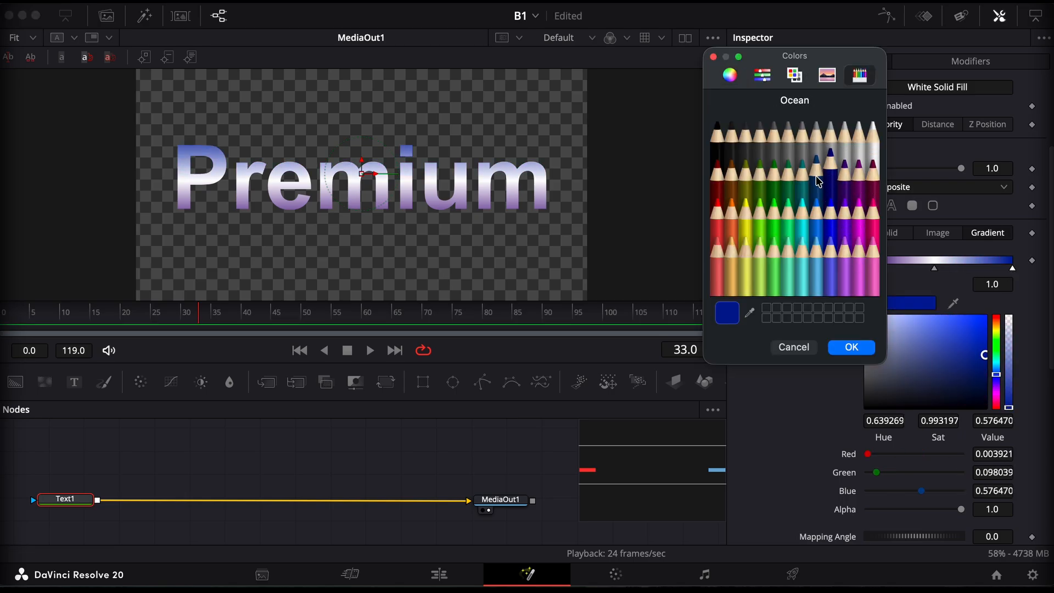
left_click(802, 231)
left_click(845, 217)
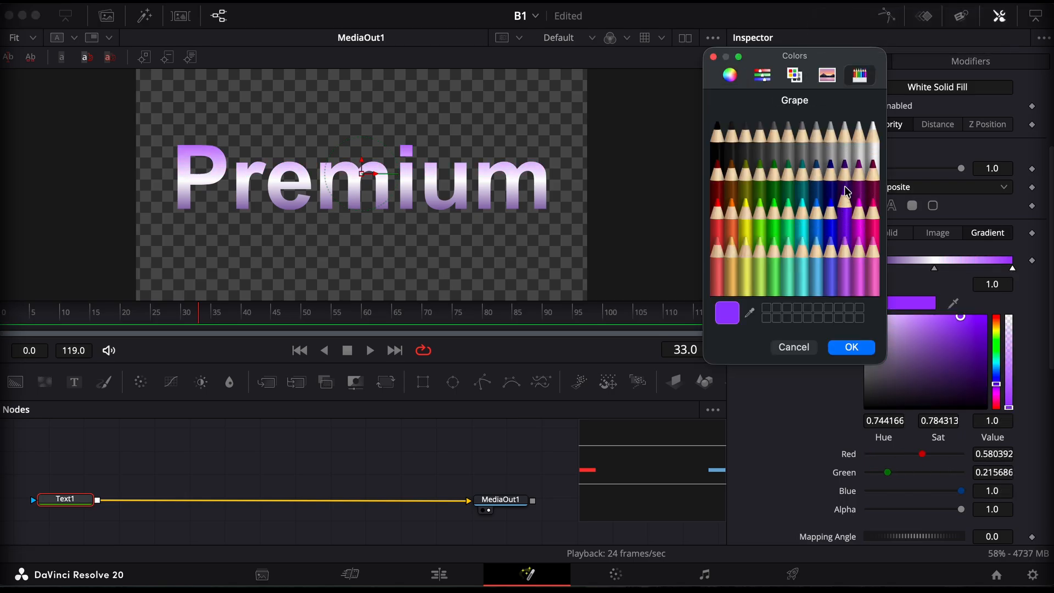
left_click(852, 347)
Move the gradient's dark start stop and purple end stop in close to the white middle stop, the end stop to about 0.577
left_click(865, 268)
left_click_drag(864, 268, 921, 273)
left_click_drag(1014, 270, 952, 276)
Set the gradient's mapping angle to about 26.1, mapping size to 2.0 and mapping aspect to about 0.709
scroll(827, 388, "down", 10)
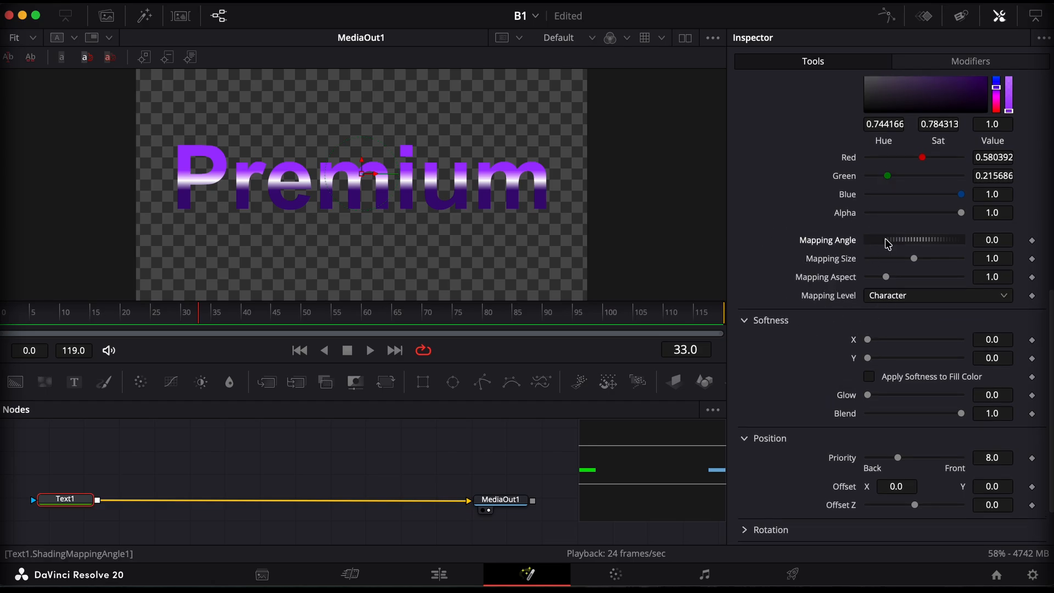
mouse_move(888, 244)
left_mouse_down()
mouse_move(905, 242)
mouse_move(842, 252)
mouse_move(895, 242)
left_mouse_up()
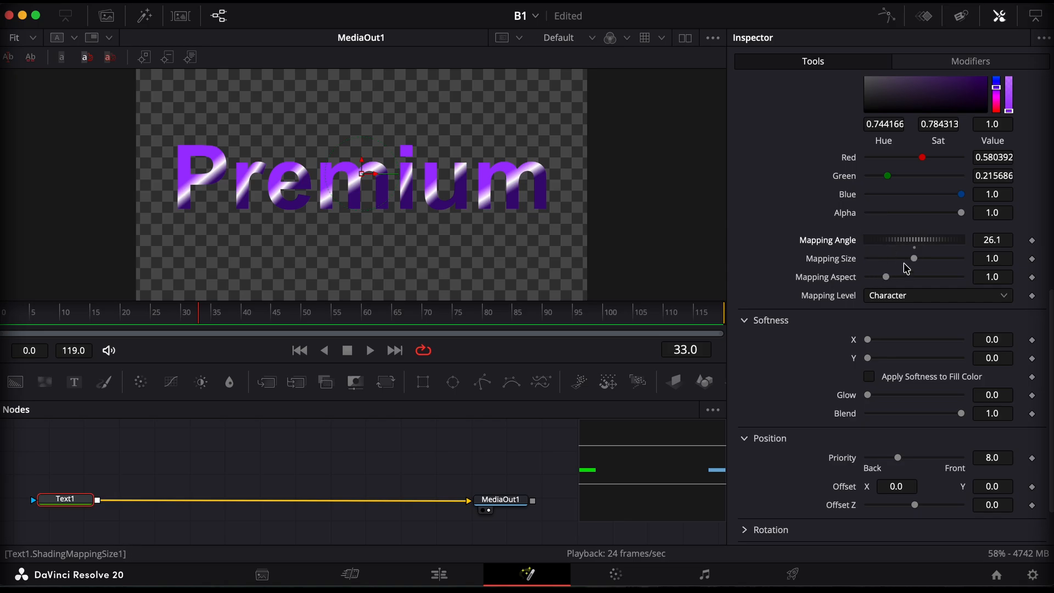
mouse_move(917, 265)
left_mouse_down()
mouse_move(1035, 259)
mouse_move(973, 261)
left_mouse_up()
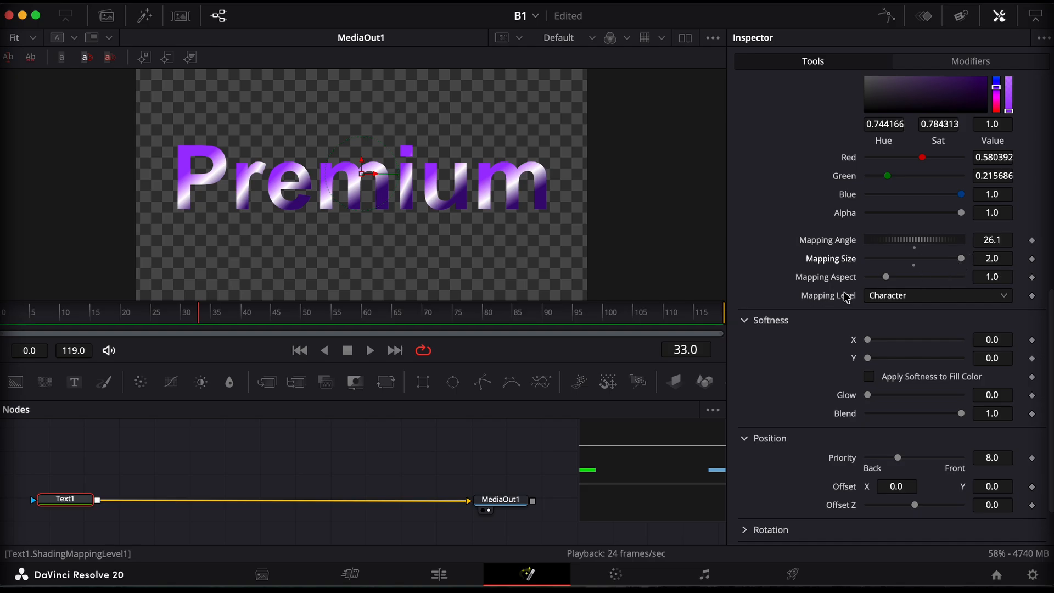
scroll(847, 298, "down", 1)
mouse_move(886, 241)
left_mouse_down()
mouse_move(896, 241)
mouse_move(886, 247)
left_mouse_up()
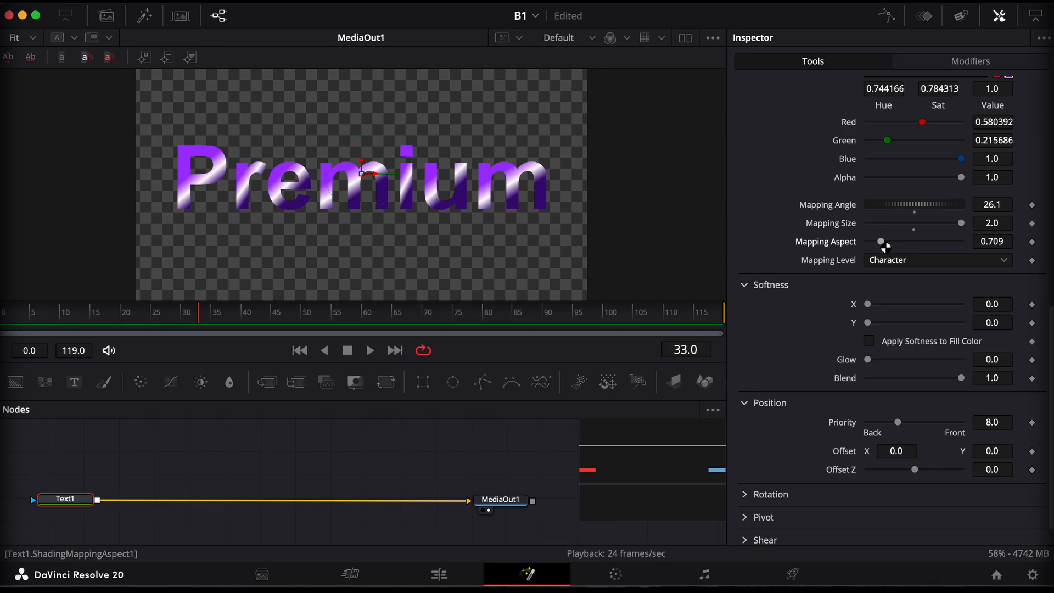
Try the Full Image mapping level on the gradient and return it to Character
scroll(885, 247, "down", 1)
left_click(888, 233)
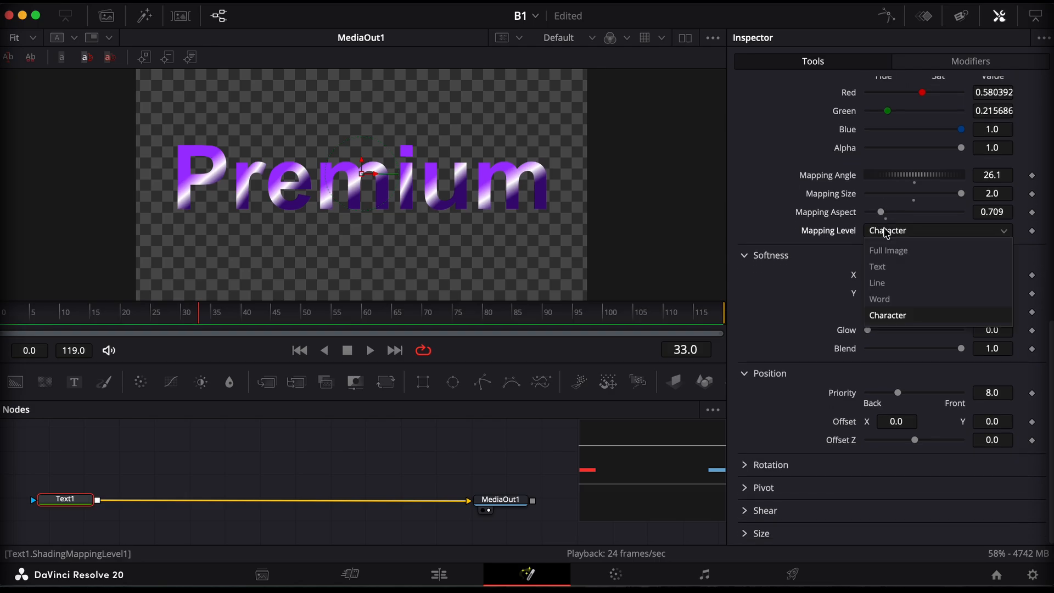
left_click(889, 252)
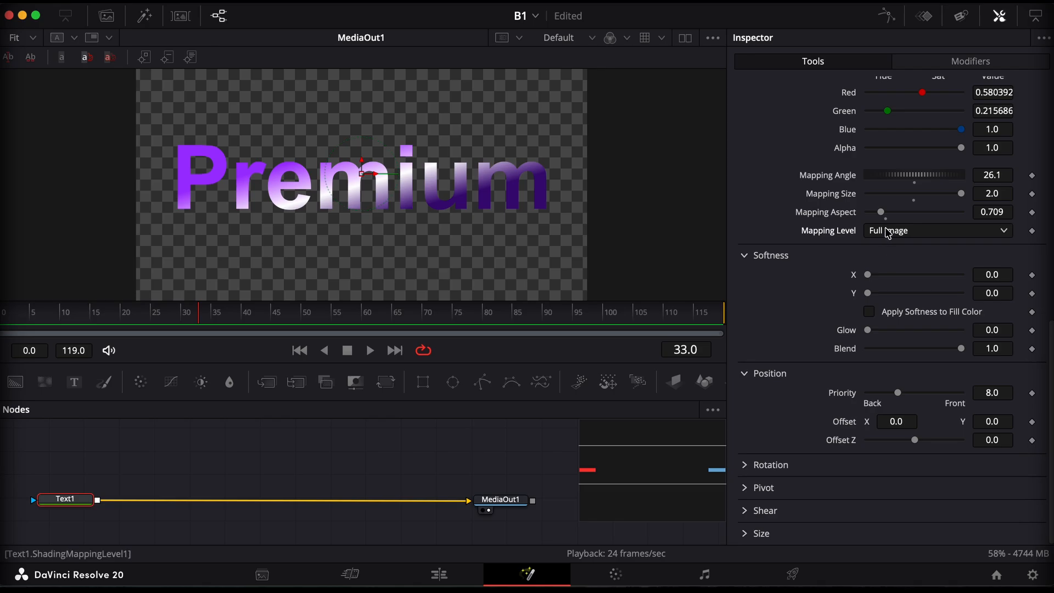
left_click(888, 233)
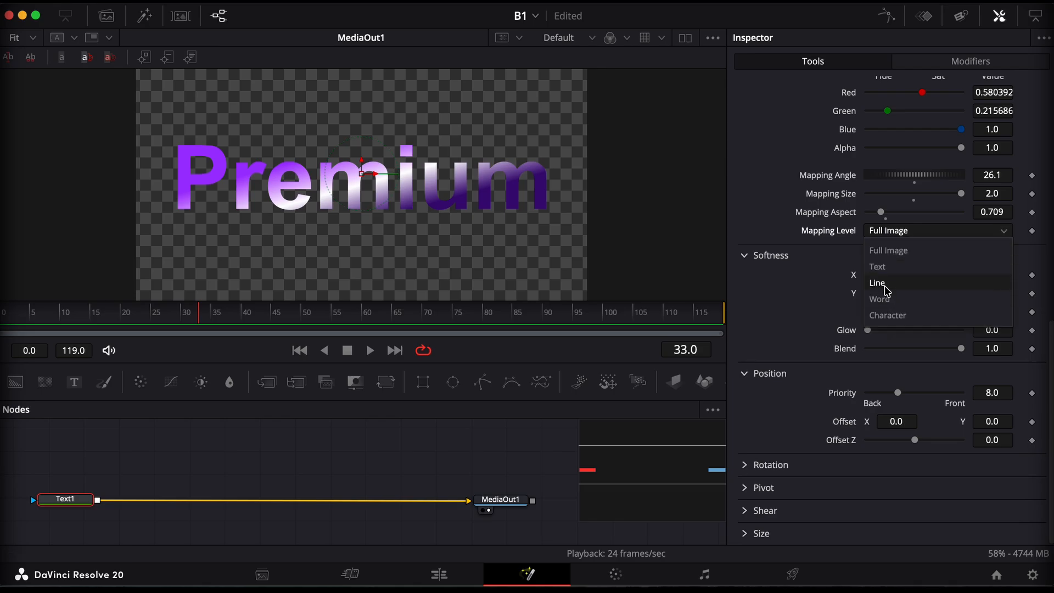
left_click(890, 316)
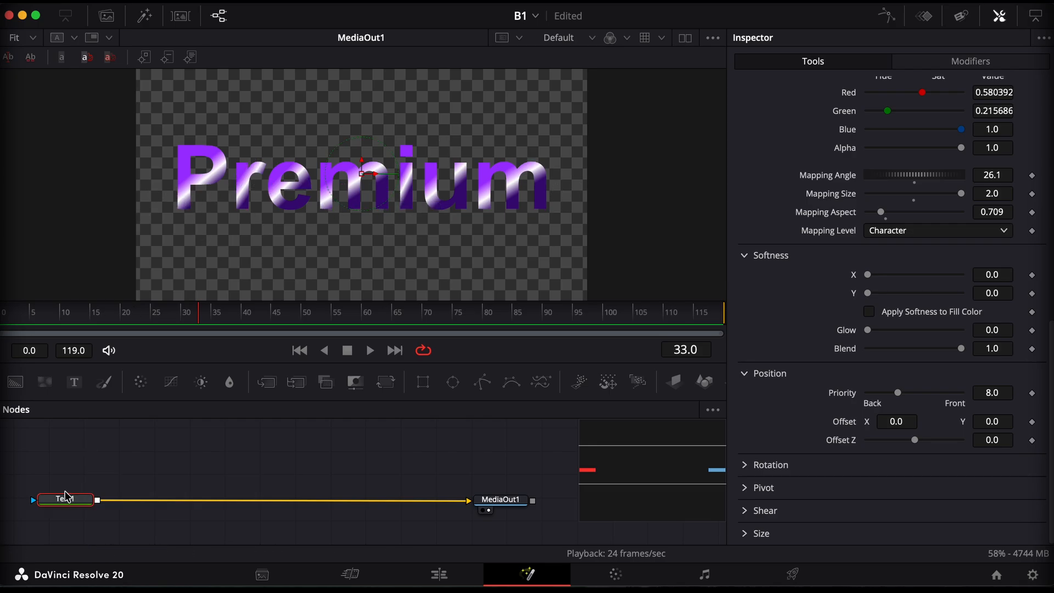
Enable the text's second shading element, the Red Outline
scroll(881, 257, "up", 10)
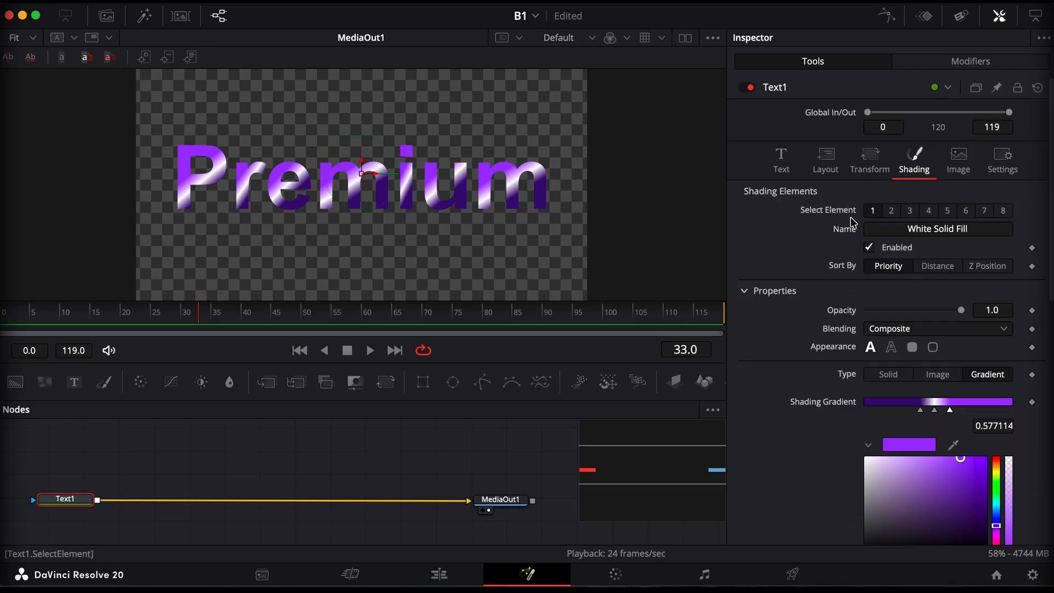
left_click(892, 212)
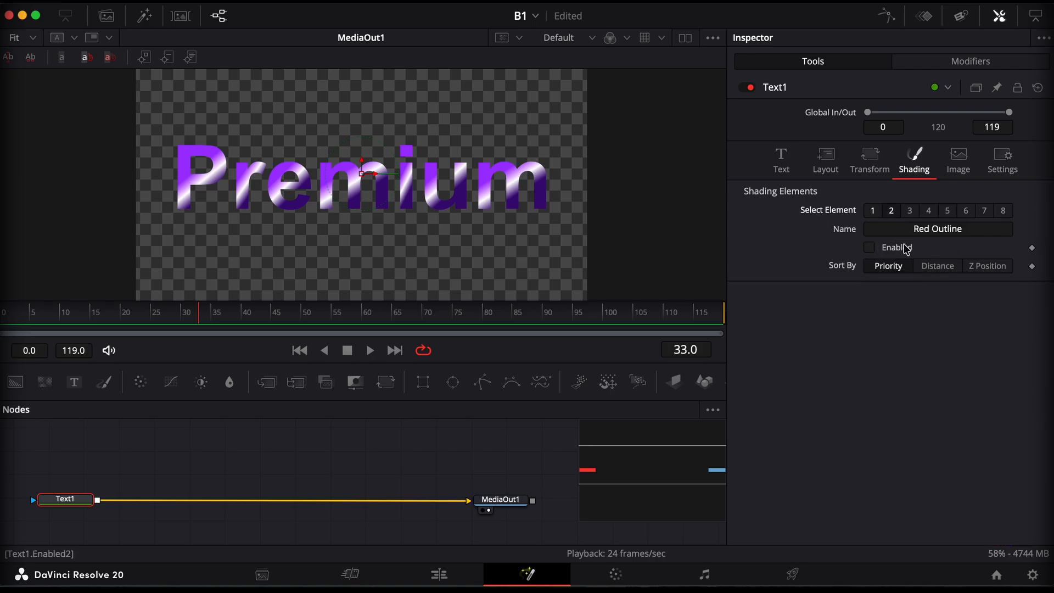
left_click(871, 248)
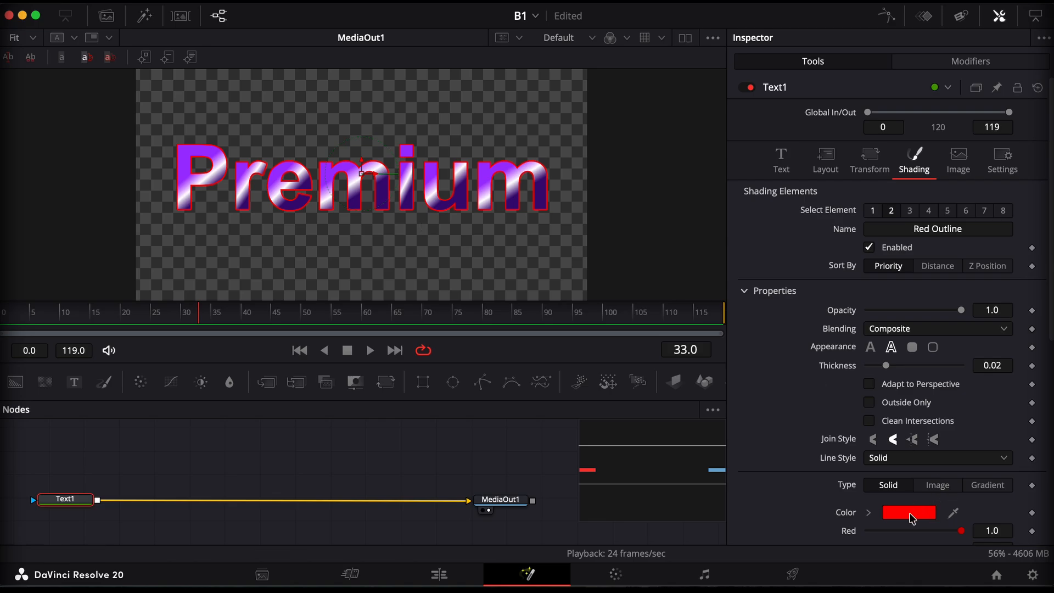
Try several colours for the Red Outline, including Cayenne, Honeydew, Sky, Orchid and Aqua, and cancel the colour change
left_click(909, 513)
left_click(789, 132)
left_click(799, 209)
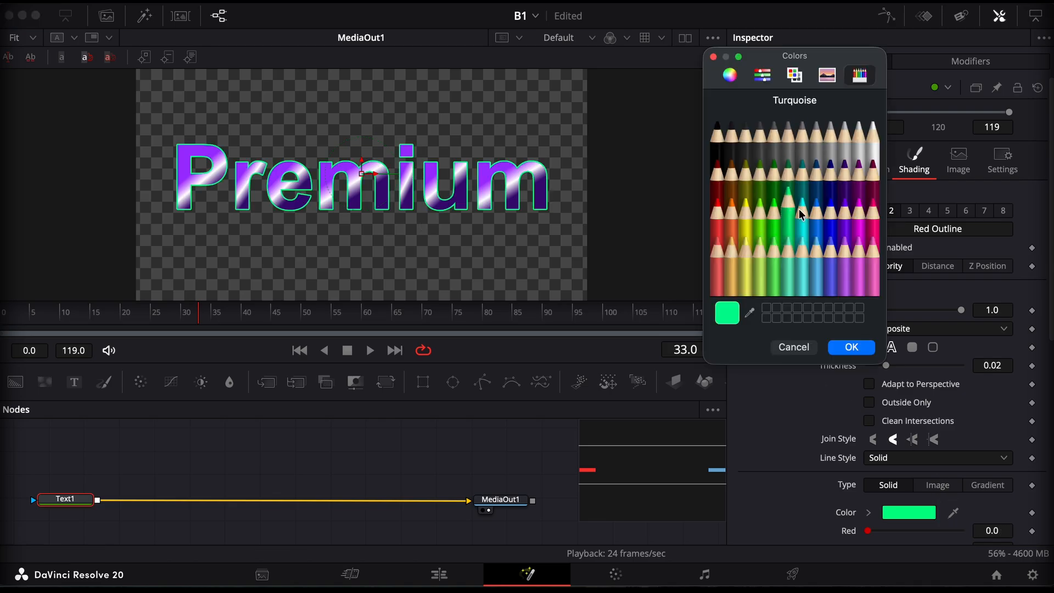
left_click(859, 211)
left_click(760, 212)
left_click(720, 159)
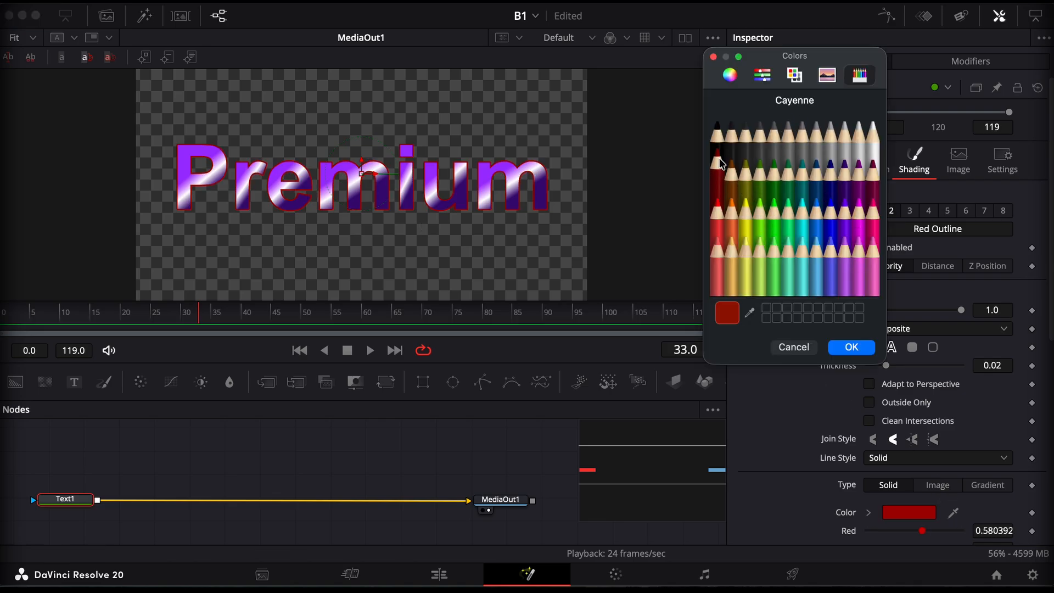
left_click(775, 165)
left_click(803, 209)
left_click(859, 211)
left_click(873, 253)
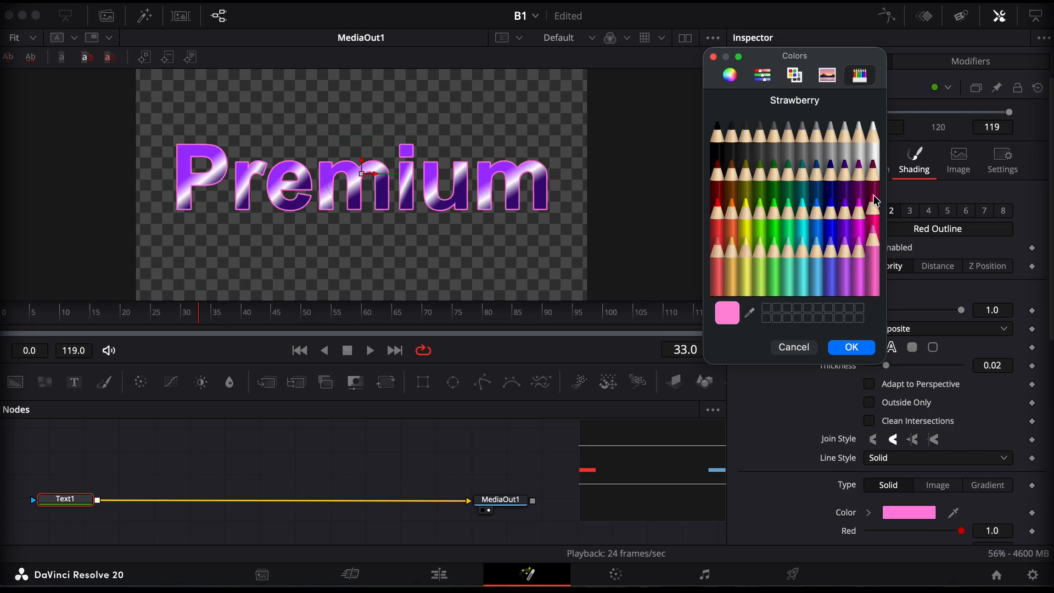
left_click(831, 214)
left_click(759, 265)
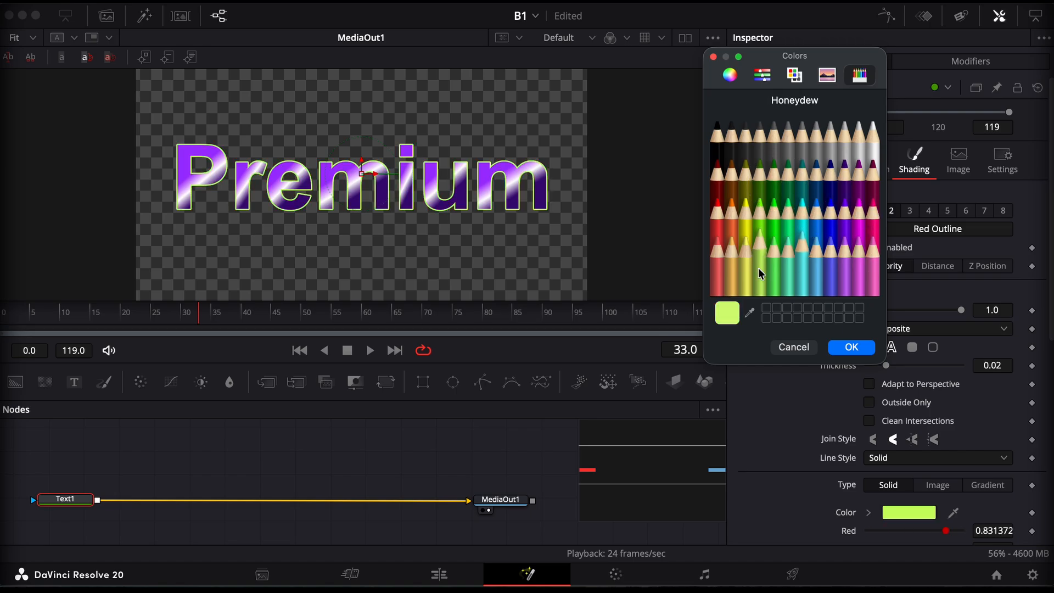
left_click(765, 196)
left_click(789, 134)
left_click(804, 245)
left_click(812, 268)
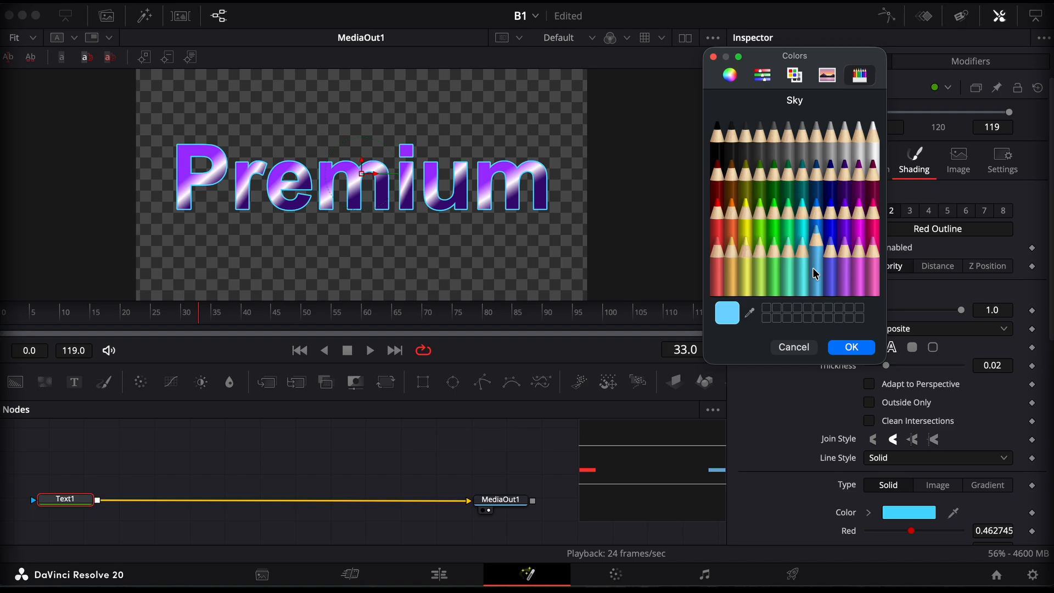
left_click(829, 269)
left_click(769, 269)
left_click(789, 258)
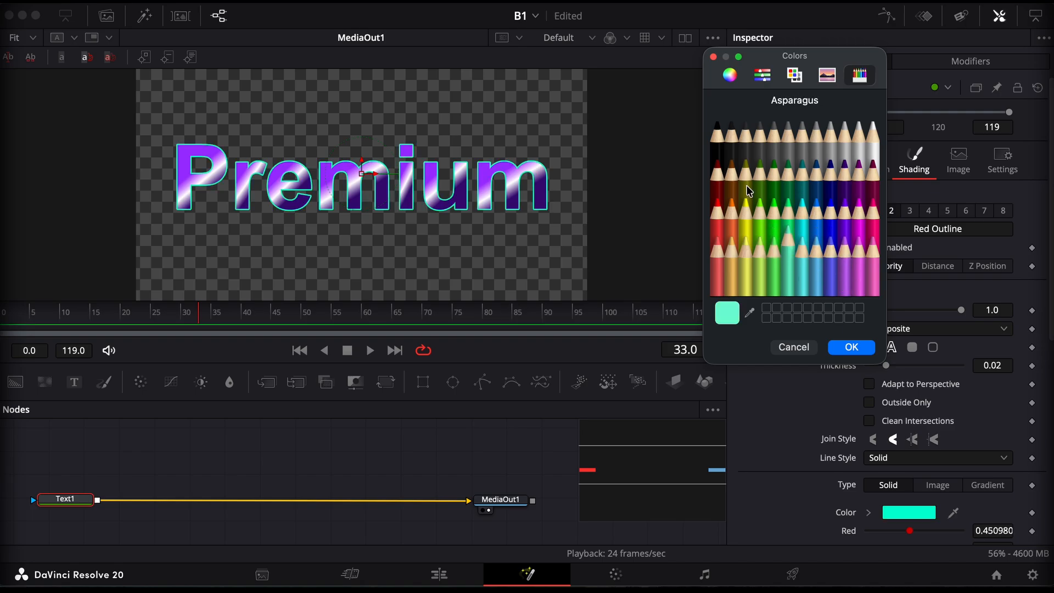
left_click(813, 204)
left_click(803, 211)
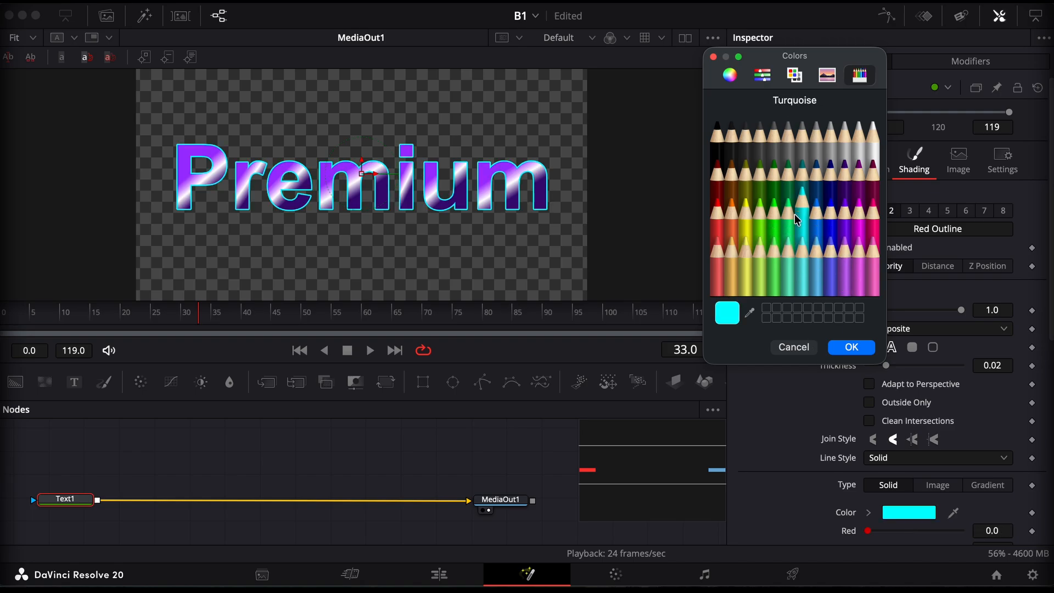
left_click(813, 268)
left_click(831, 268)
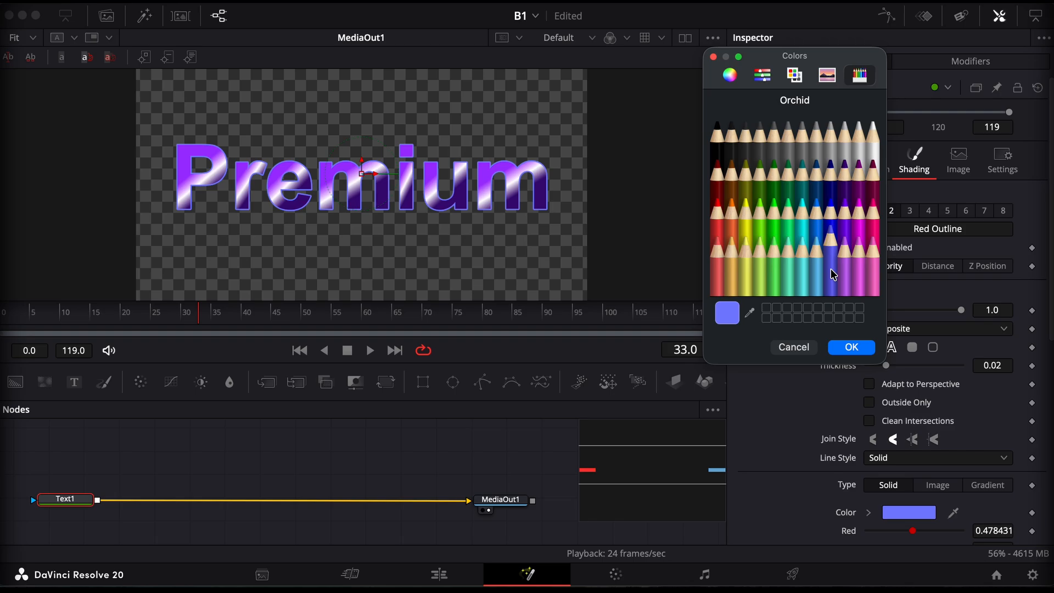
left_click(769, 269)
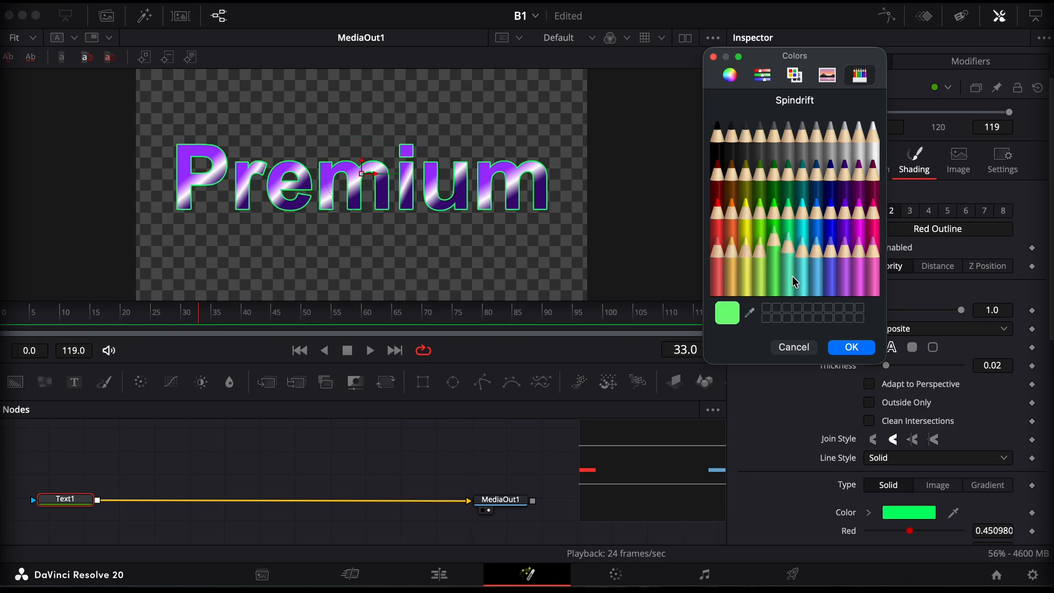
left_click(792, 282)
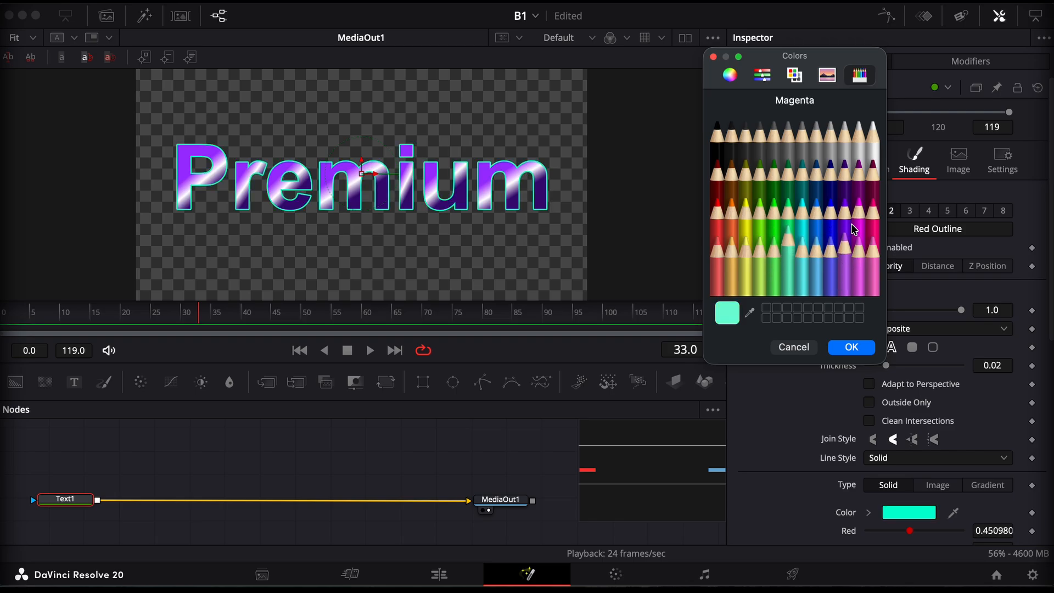
left_click(815, 207)
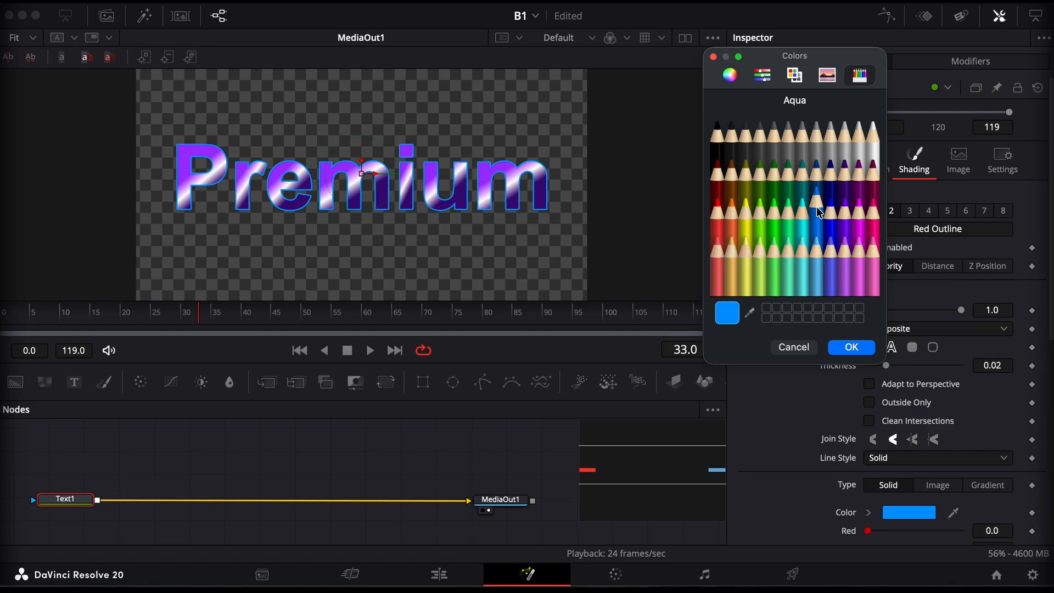
left_click(799, 349)
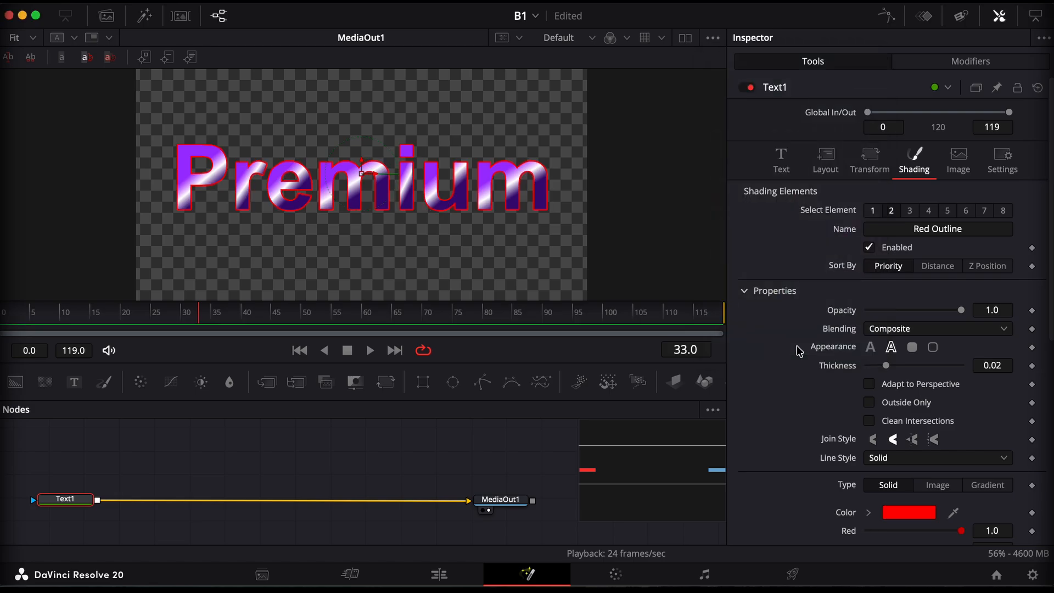
Disable the Red Outline shading element and add an Edge Detect node between Text1 and MediaOut1
left_click(869, 248)
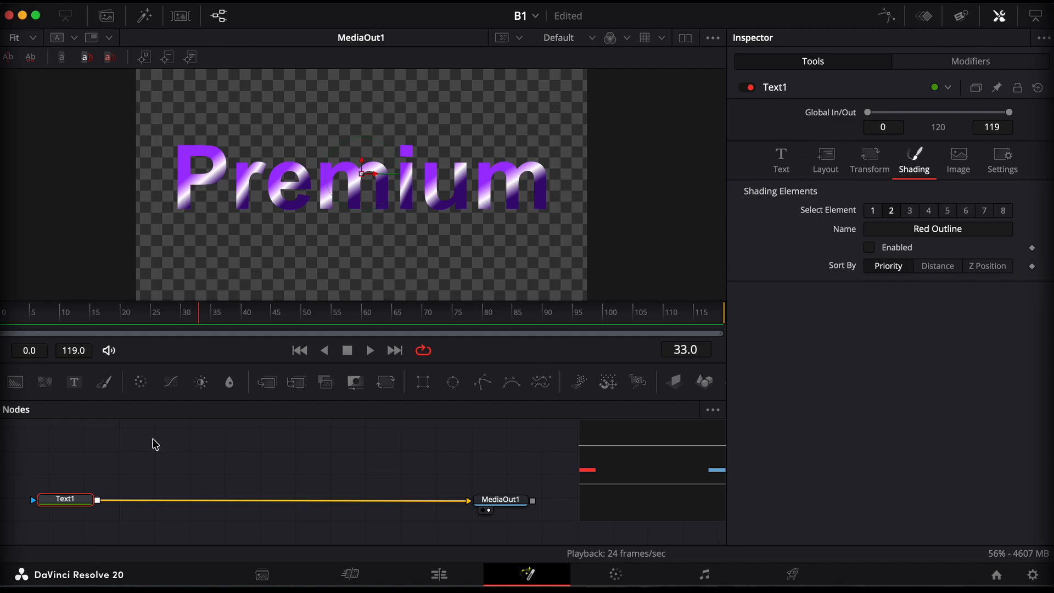
key("shift+space")
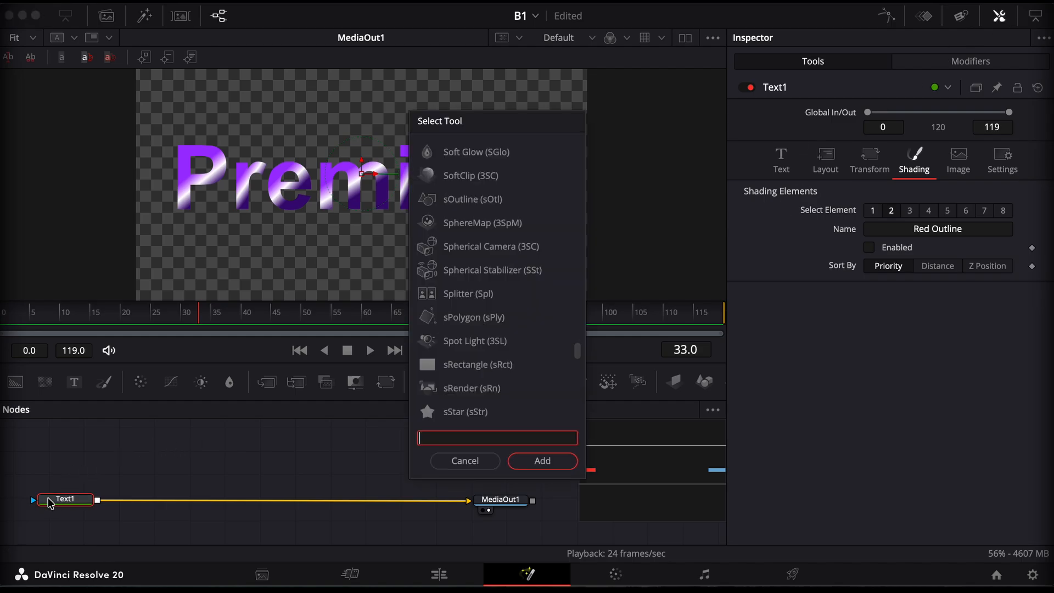
type("edge")
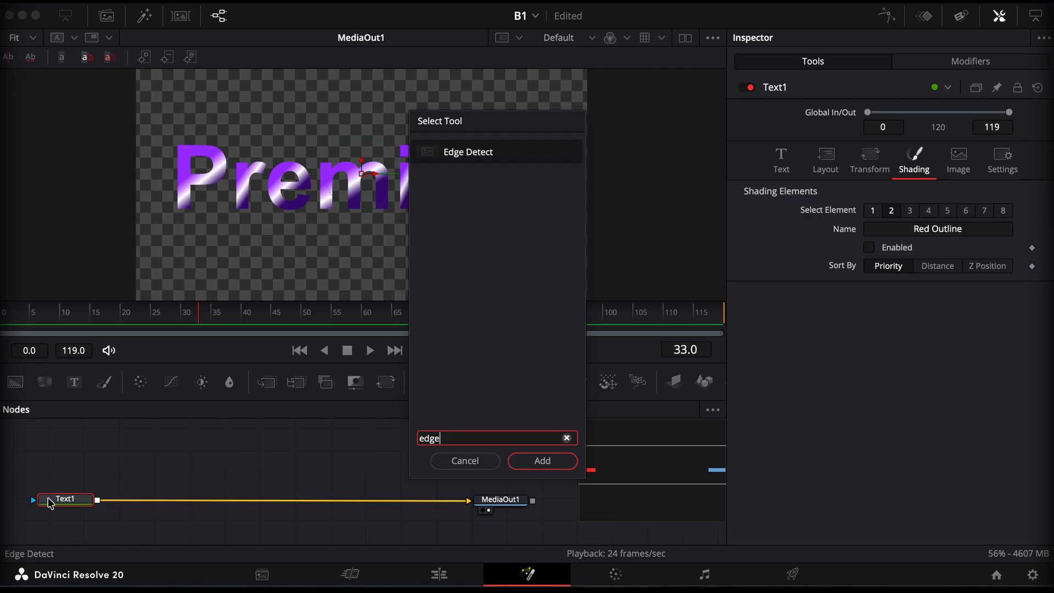
key("Return")
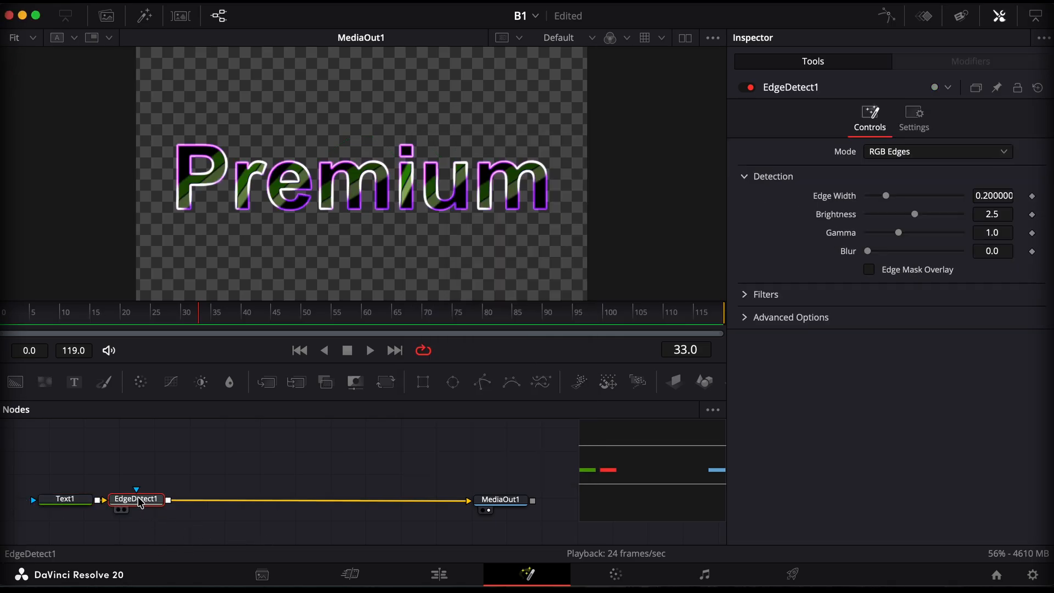
left_click_drag(140, 502, 162, 502)
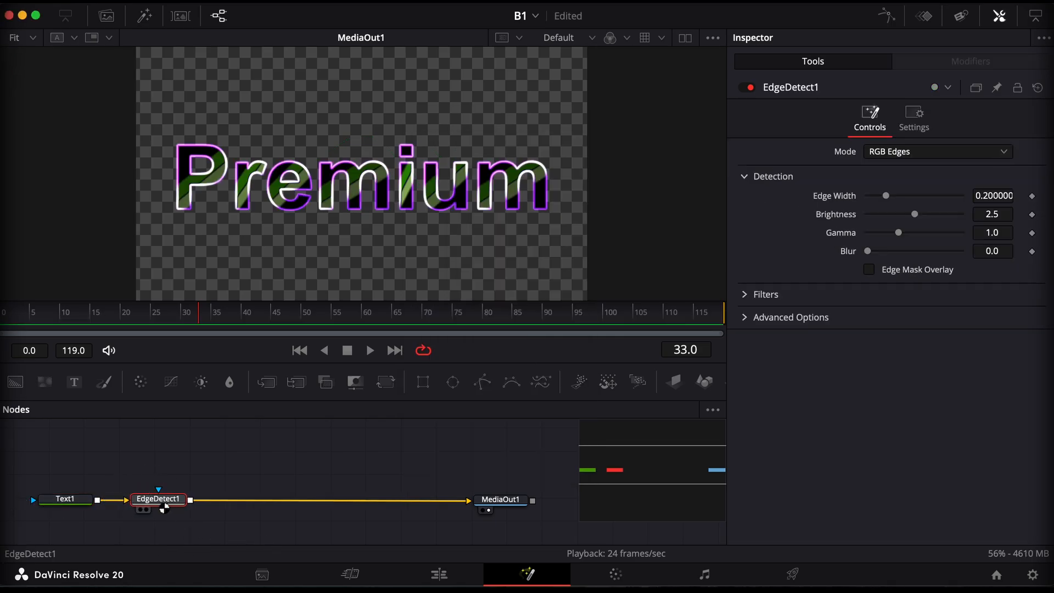
Enable Edge Mask Overlay on the Edge Detect node with edge width 0.0, brightness about 0.787, gamma 2.0 and Grayscale Edges mode
left_click(870, 269)
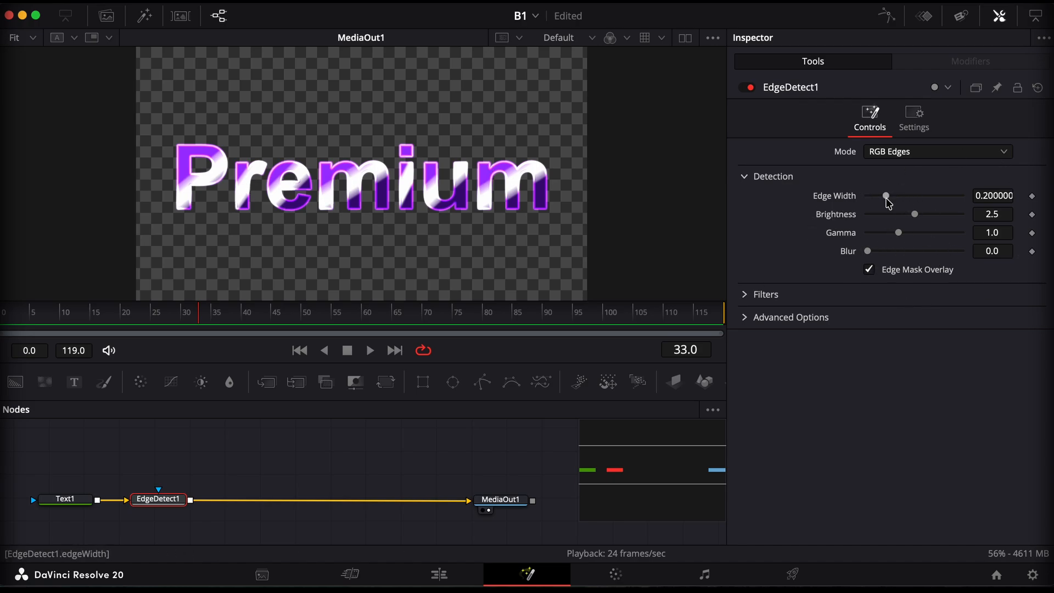
left_click_drag(889, 202, 870, 204)
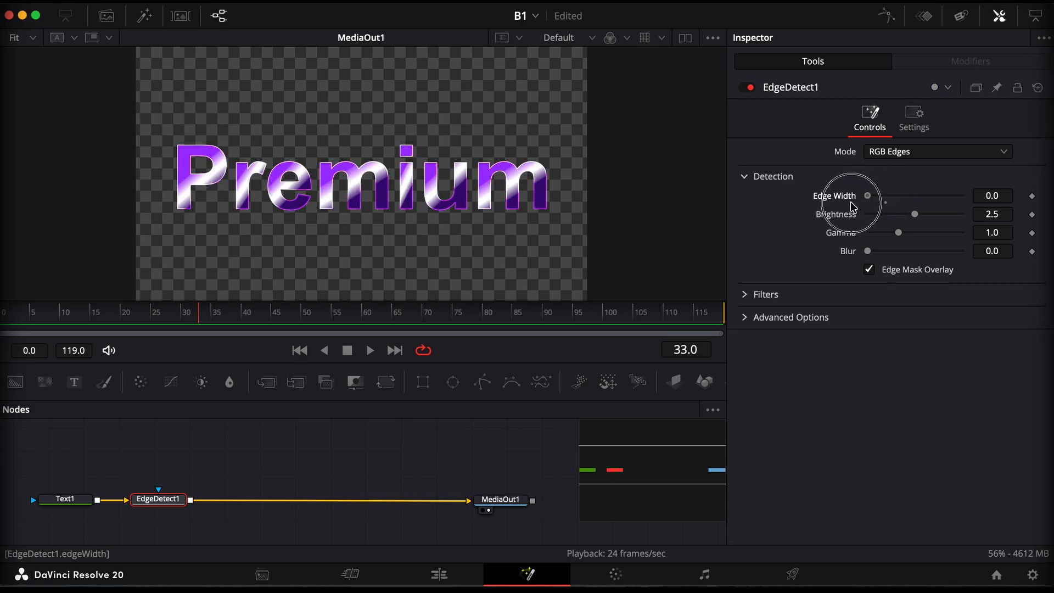
left_click(915, 215)
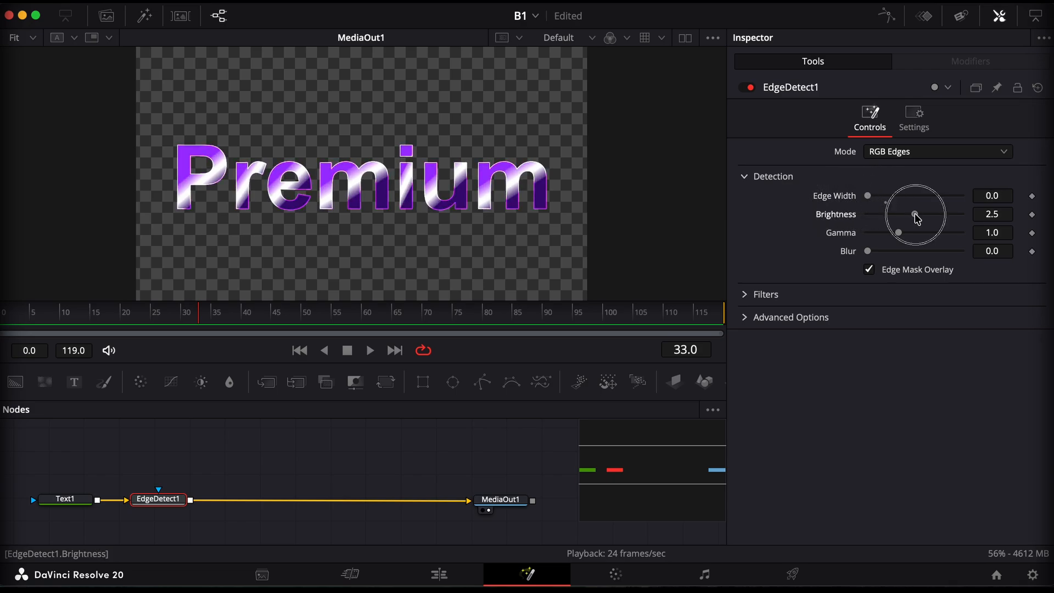
left_click_drag(917, 218, 988, 245)
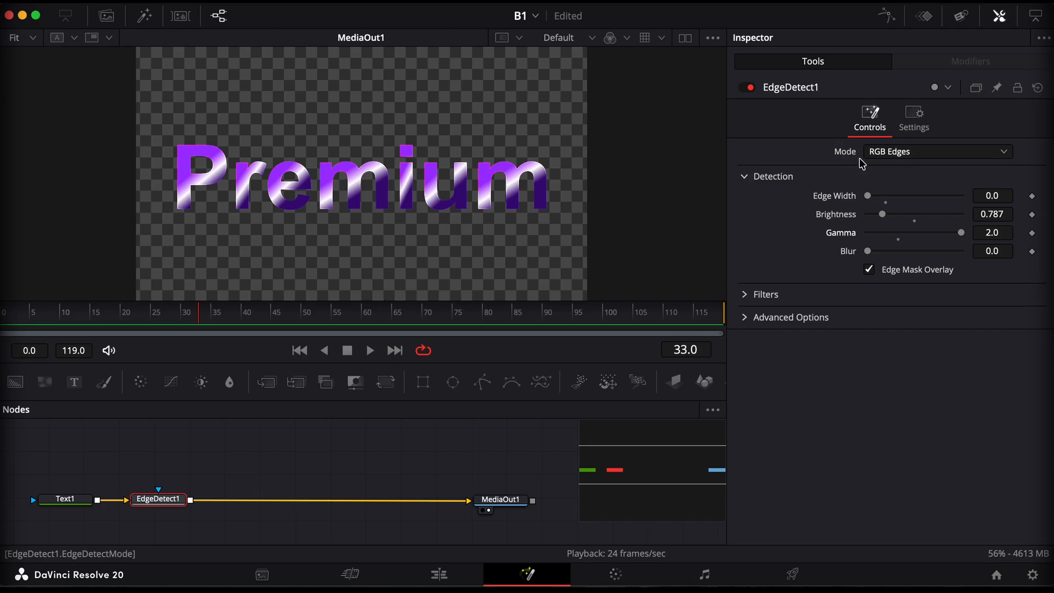
left_click(905, 157)
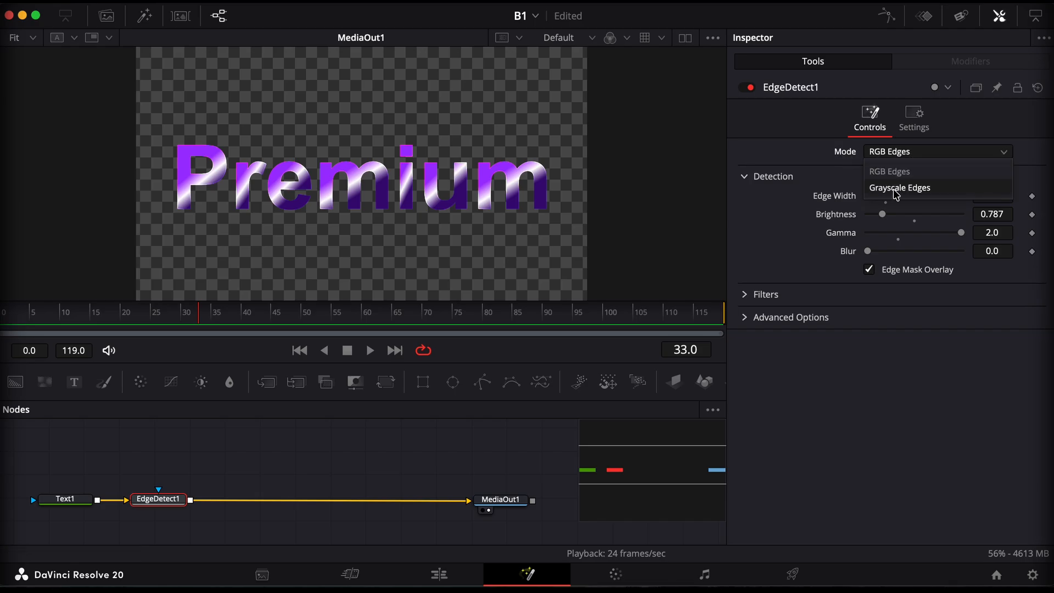
left_click(896, 189)
Try several edge colours for the Edge Detect node, including Turquoise and a bright green, and cancel the colour change
left_click(900, 172)
left_click(800, 222)
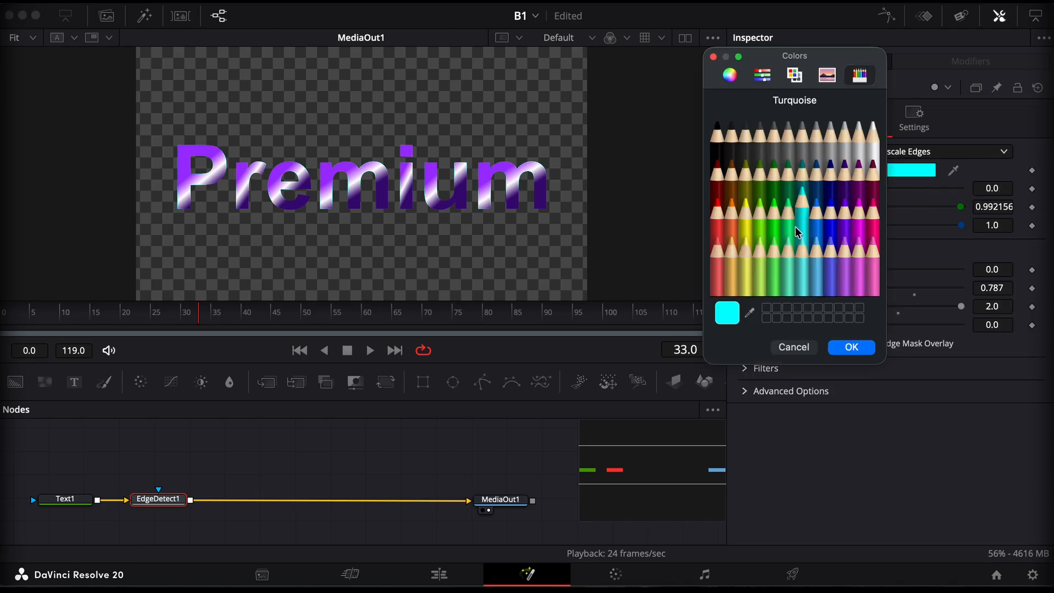
left_click(831, 206)
left_click(844, 190)
left_click(859, 242)
left_click(760, 181)
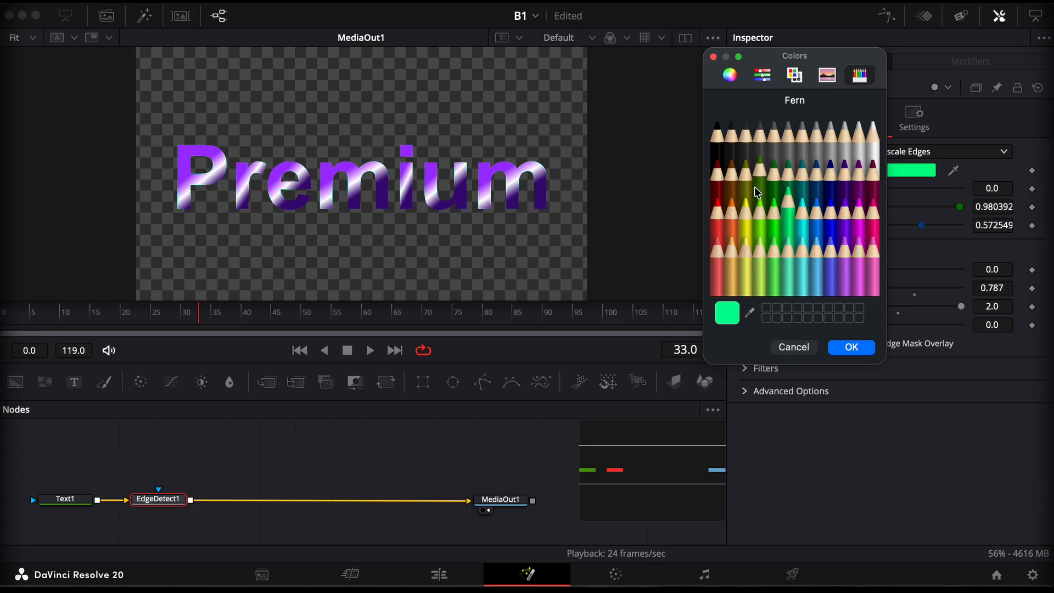
left_click(791, 234)
left_click(816, 235)
left_click(793, 348)
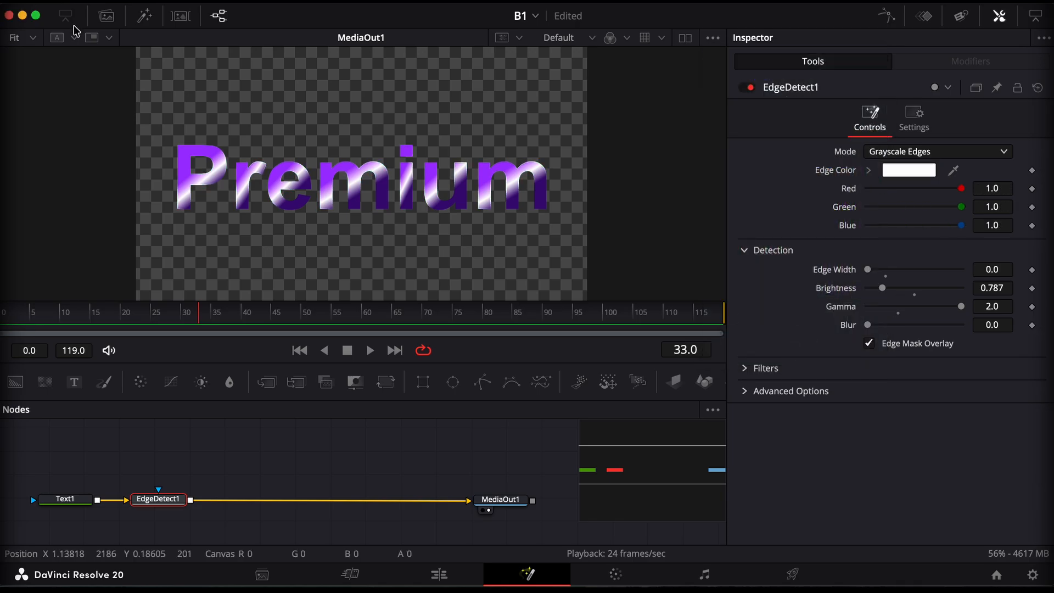
Try Lavender, light grey, yellow and Sky as the Edge Detect edge colour with the title enlarged to 200%
left_click(33, 38)
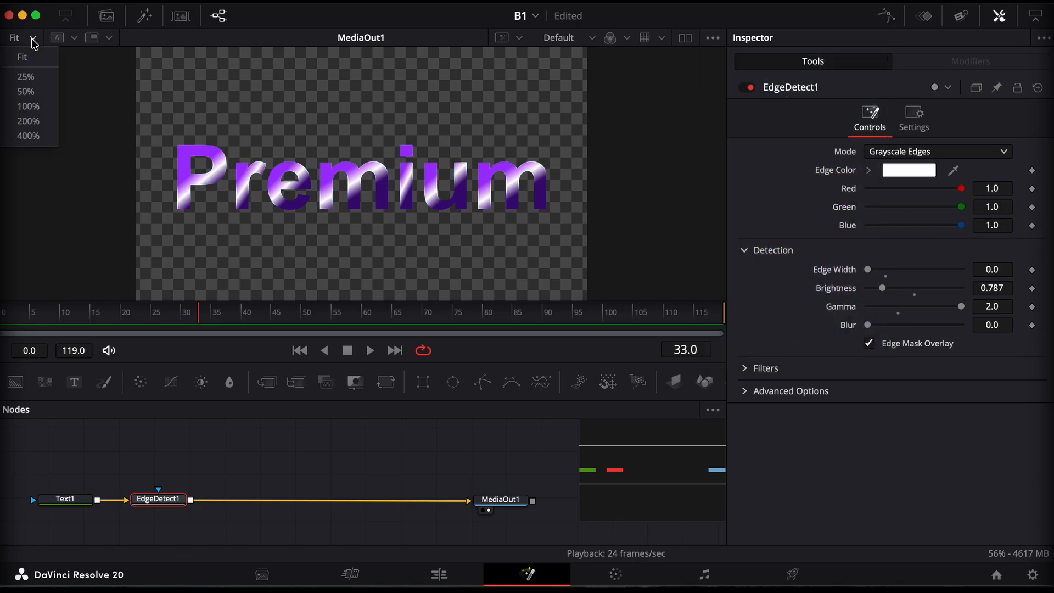
left_click(29, 121)
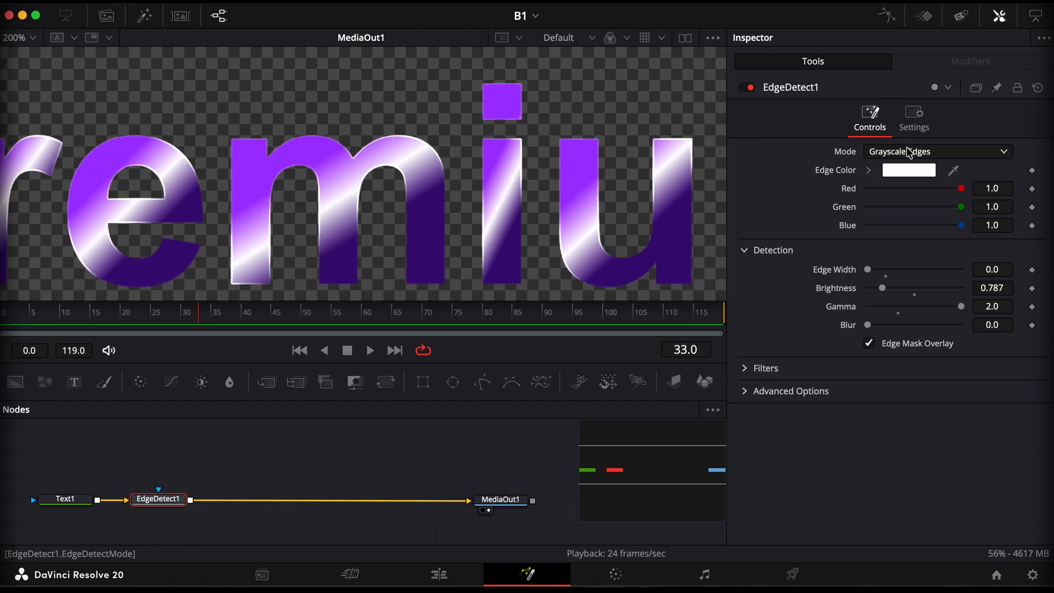
left_click(909, 170)
left_click(802, 218)
left_click(845, 245)
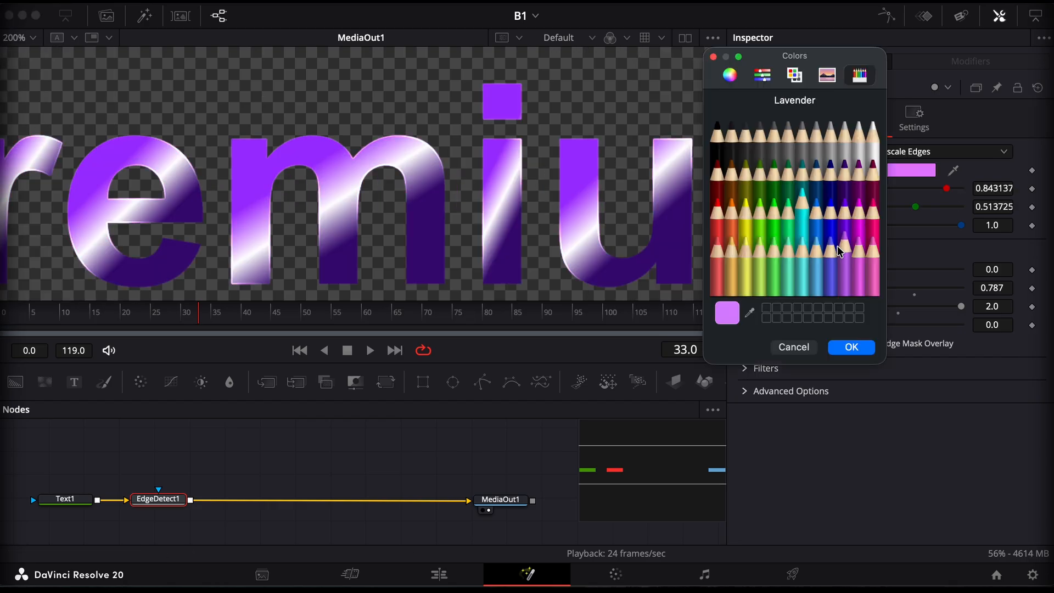
left_click(872, 212)
left_click(789, 138)
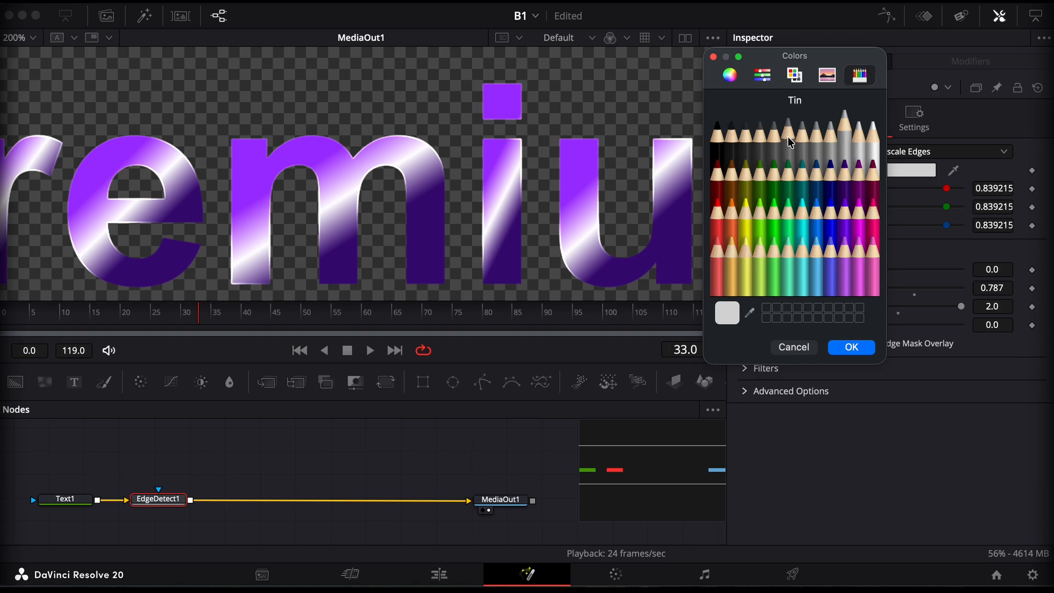
left_click(747, 147)
left_click(744, 212)
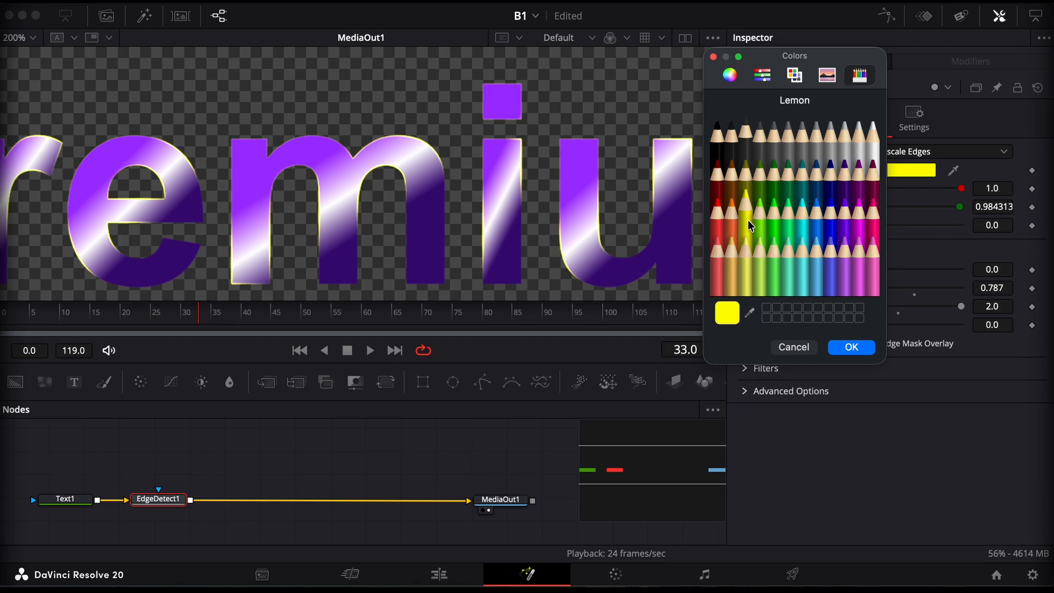
left_click(739, 275)
left_click(816, 255)
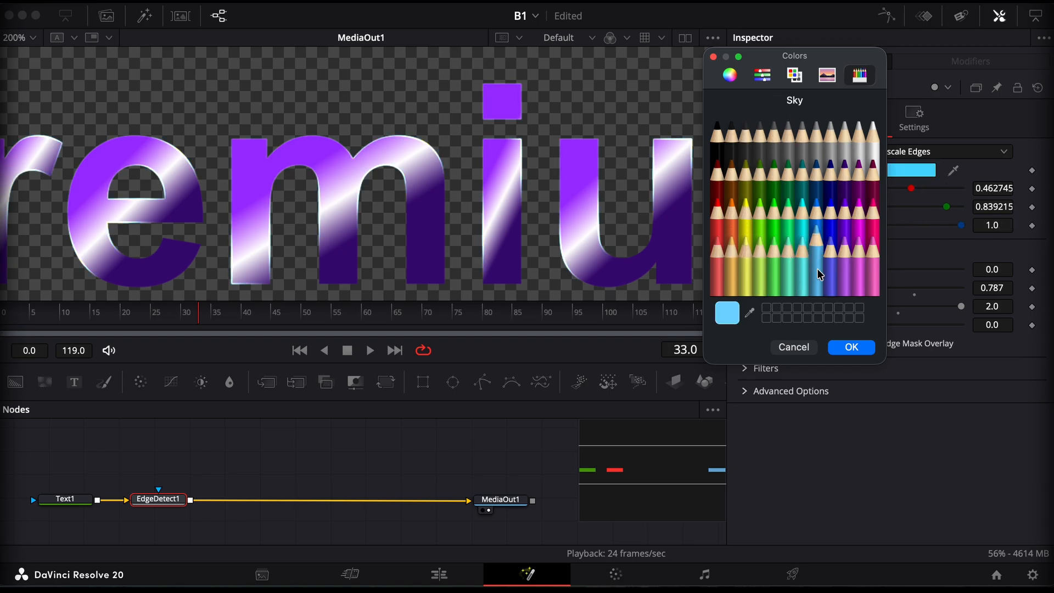
Set the Edge Detect edge colour to Snow and fit the whole title back in the viewer
left_click(870, 149)
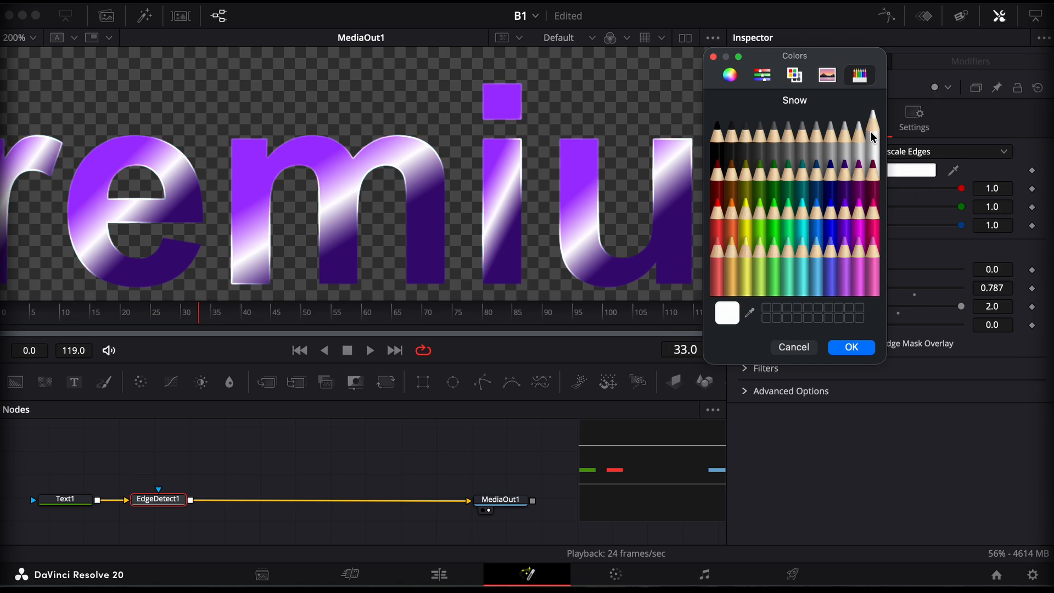
left_click(852, 347)
left_click(24, 38)
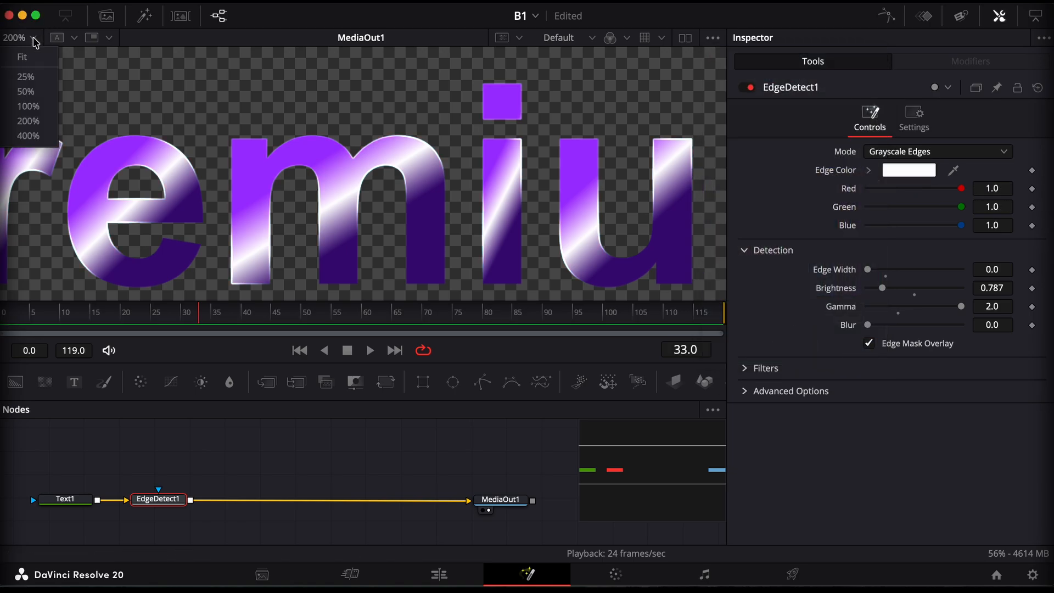
left_click(29, 63)
scroll(179, 522, "up", 1)
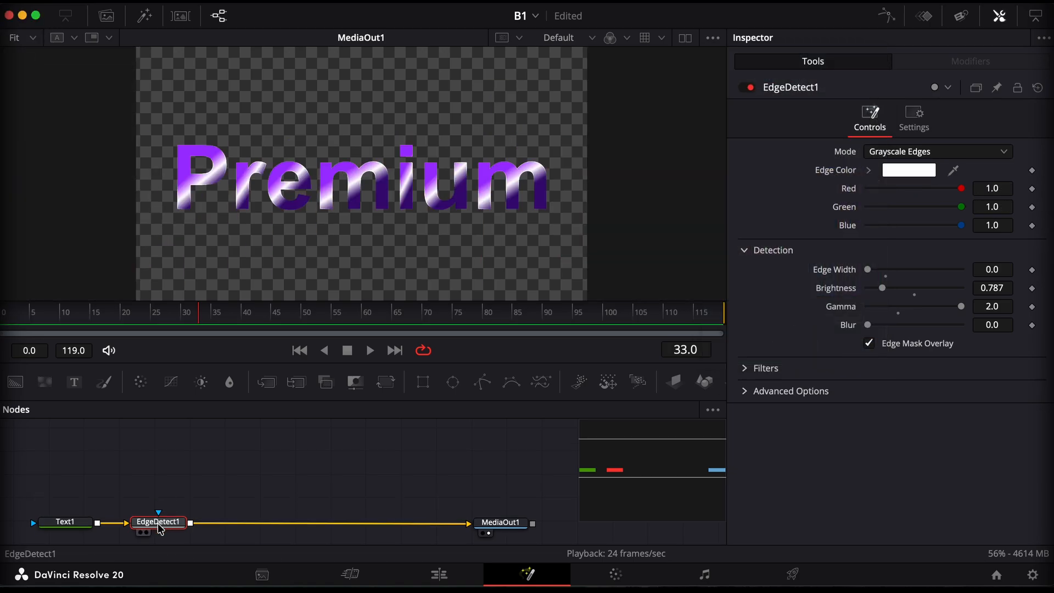
mouse_move(161, 528)
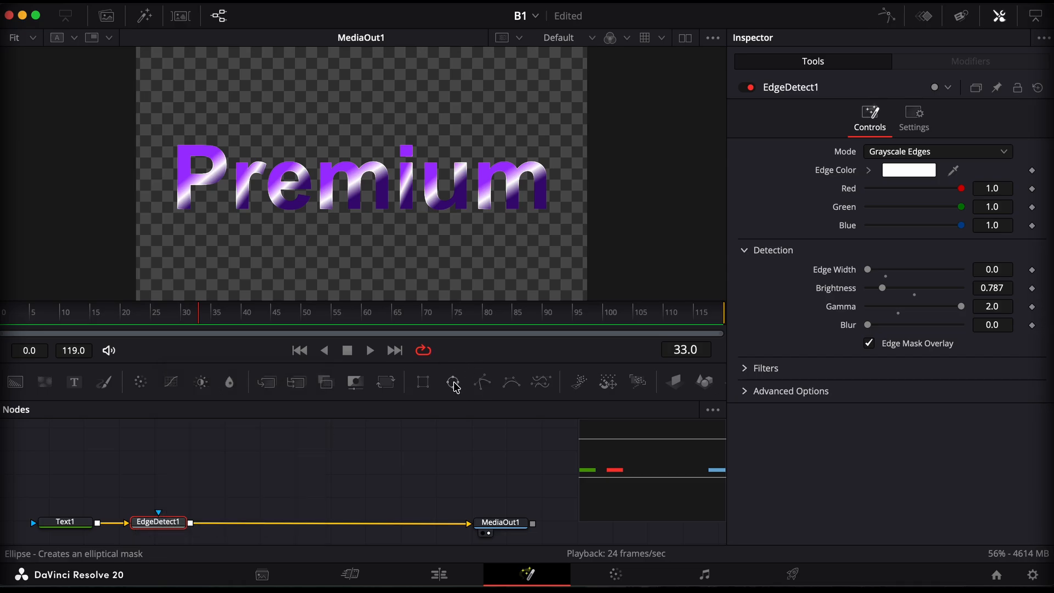
Add a rectangle mask to the Edge Detect node and inspect the masked letter edges at 200% before fitting the title again
left_click(428, 387)
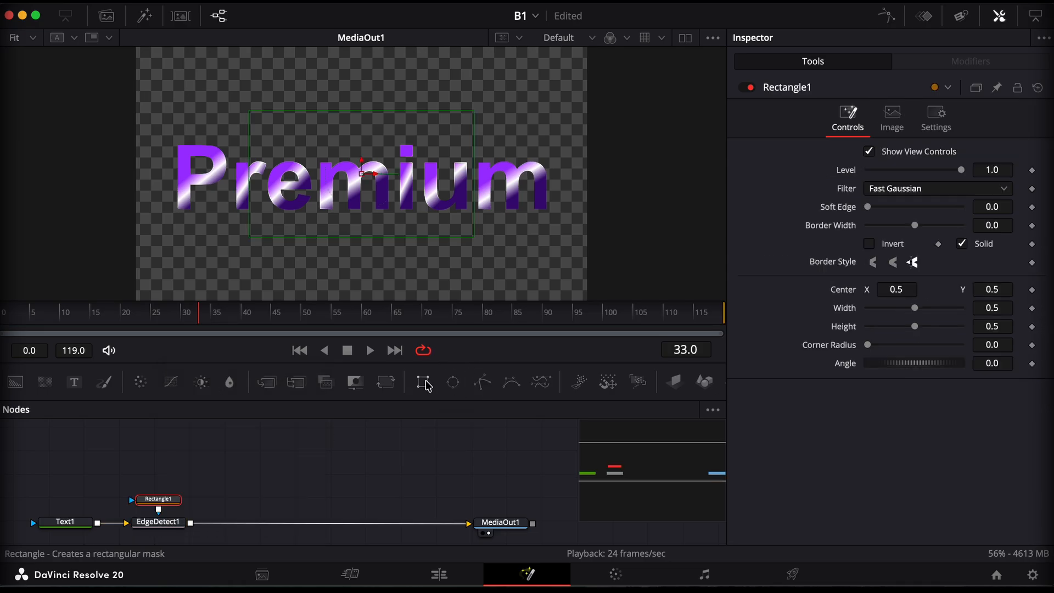
left_click(34, 40)
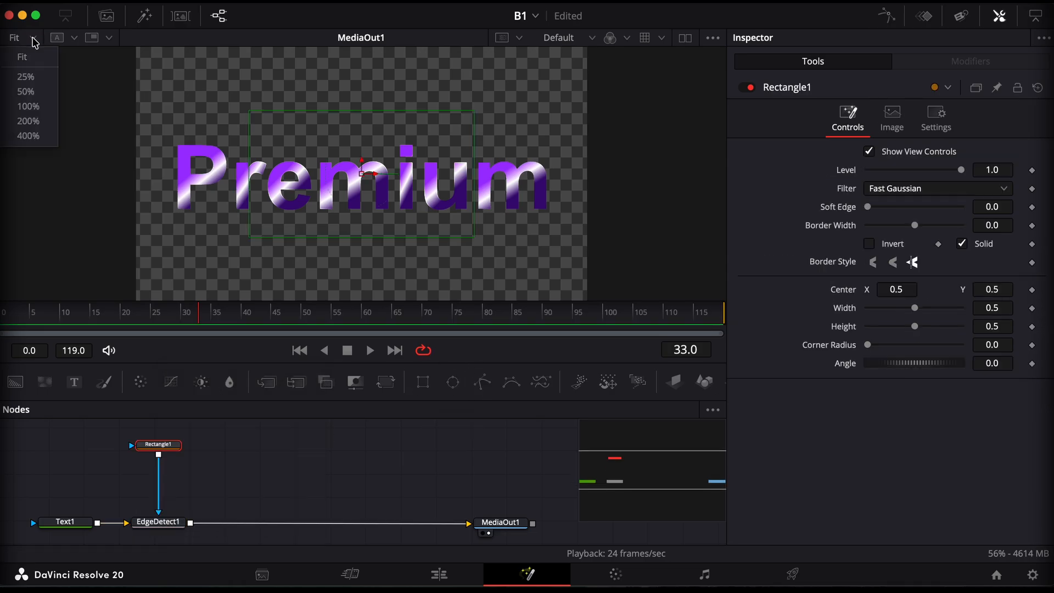
left_click(32, 120)
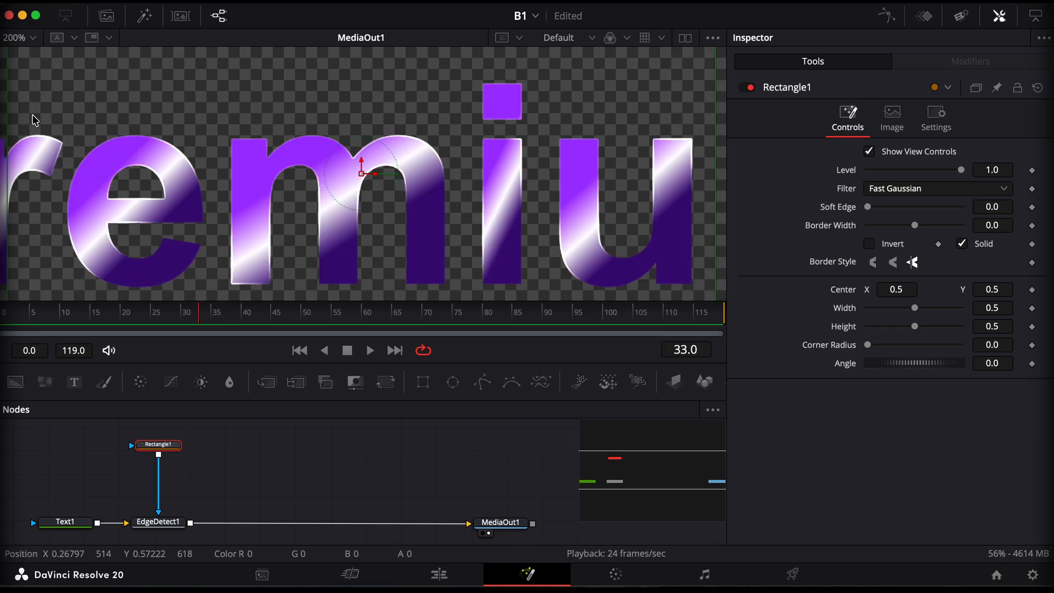
left_click_drag(31, 117, 301, 172)
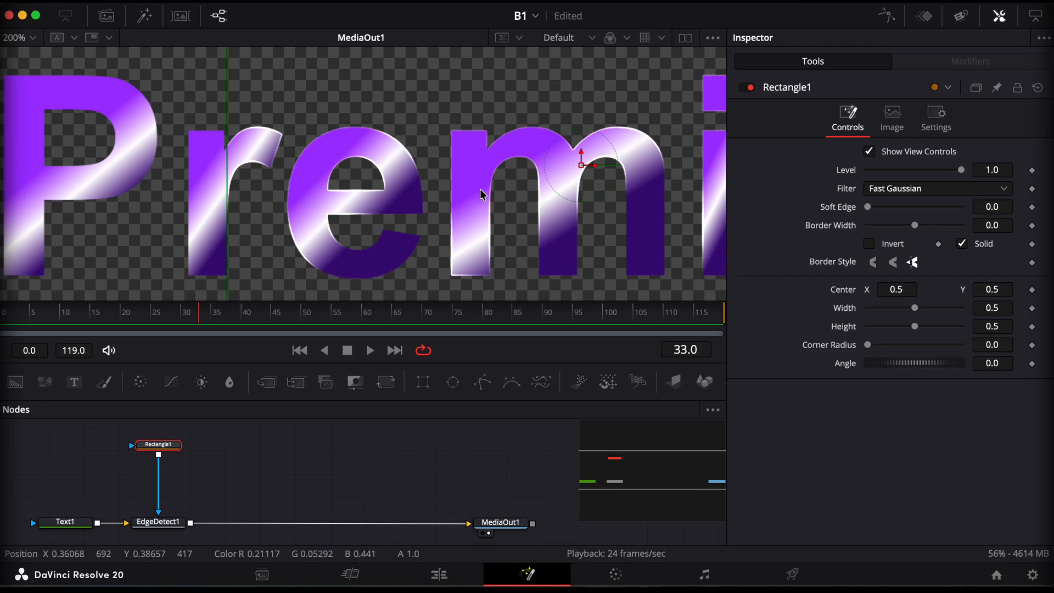
scroll(405, 156, "left", 5)
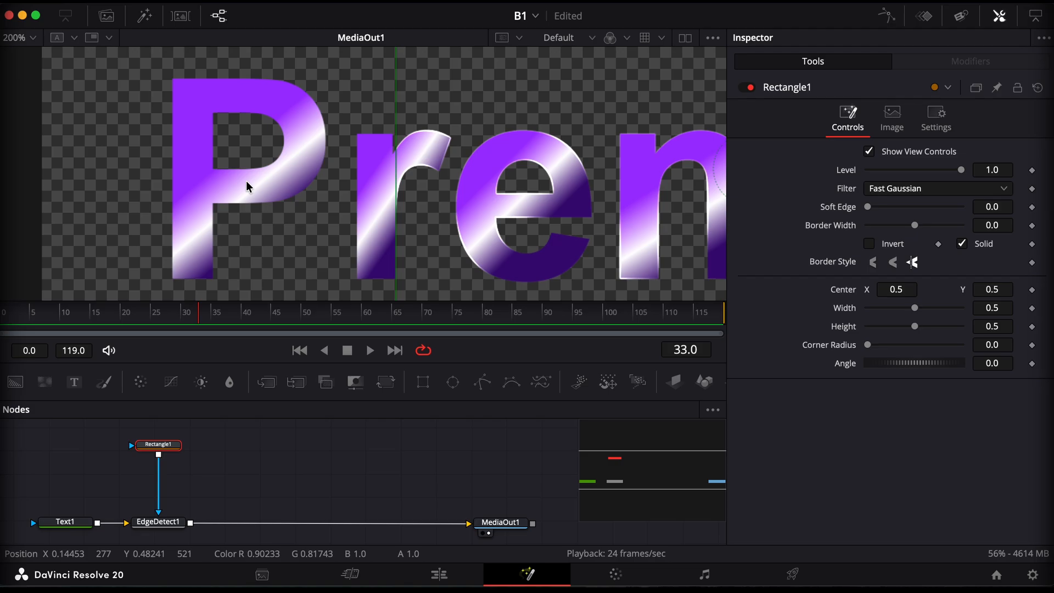
scroll(518, 217, "right", 2)
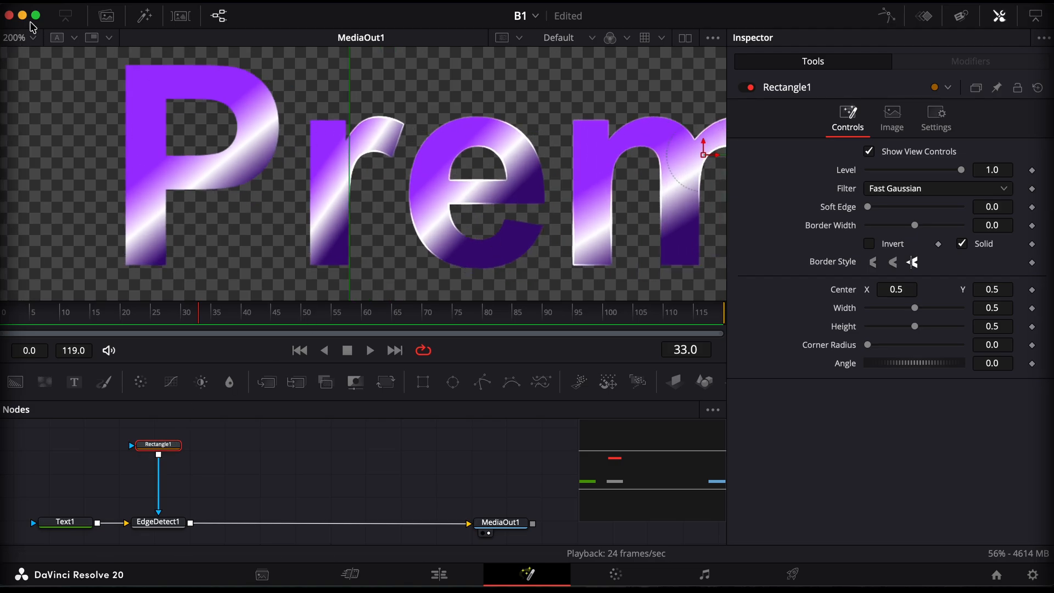
left_click(33, 38)
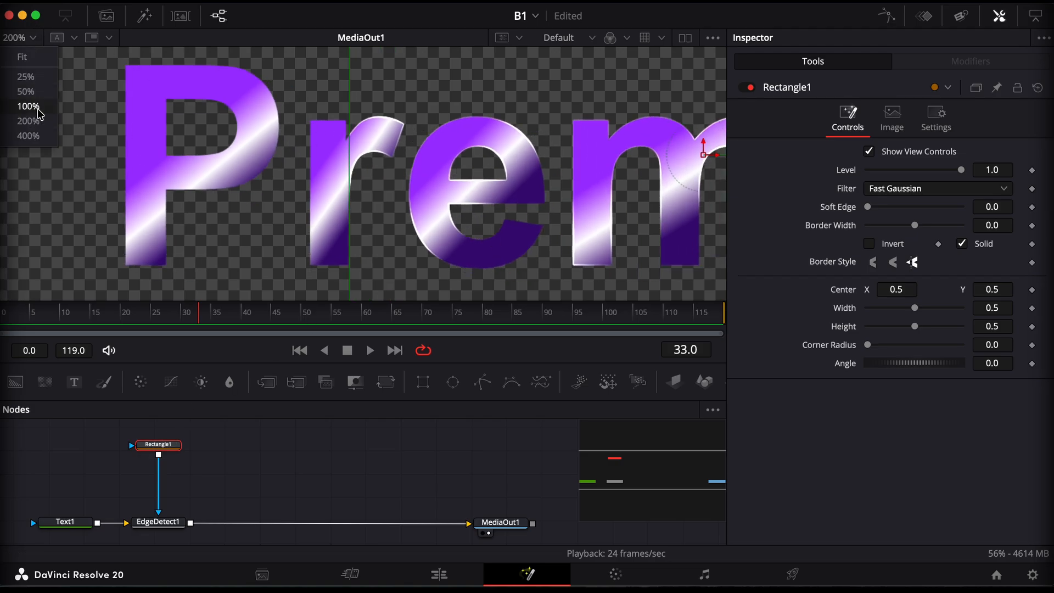
left_click(25, 58)
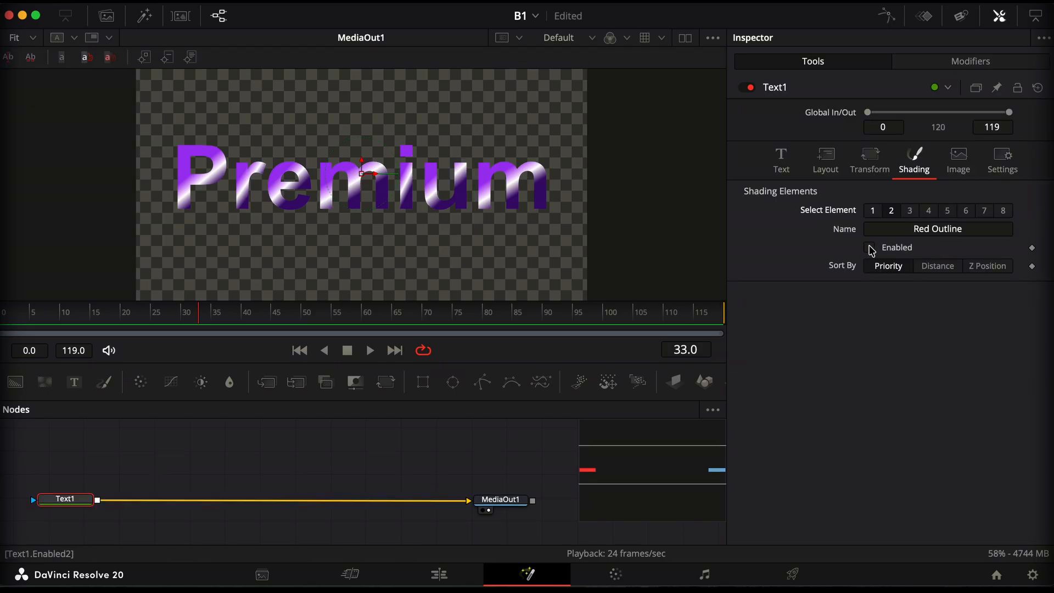
Enable the Red Outline shading element of the Text1 node and open its colour for editing
left_click(870, 248)
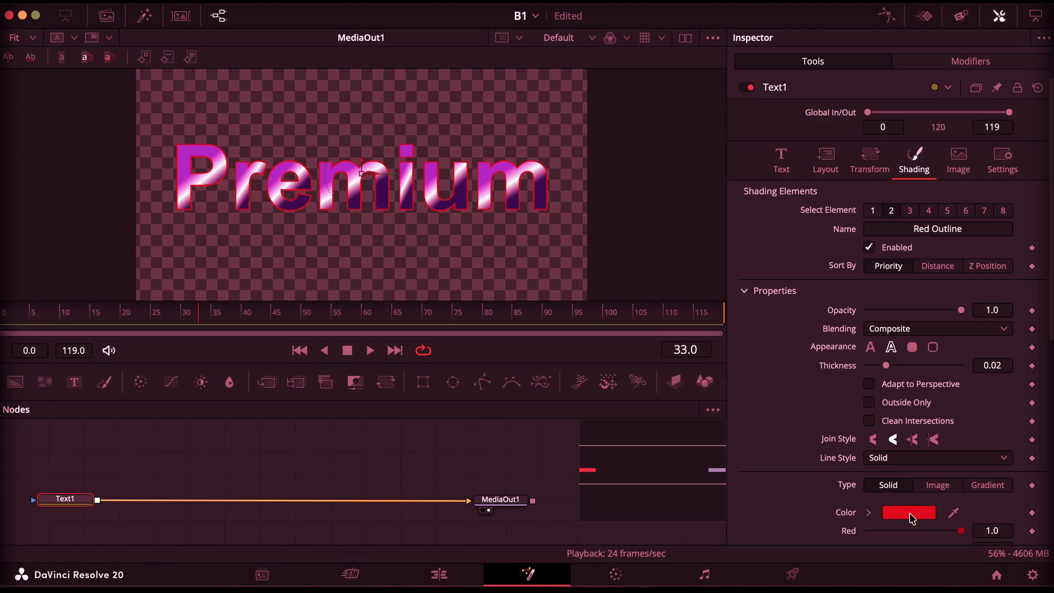
left_click(910, 514)
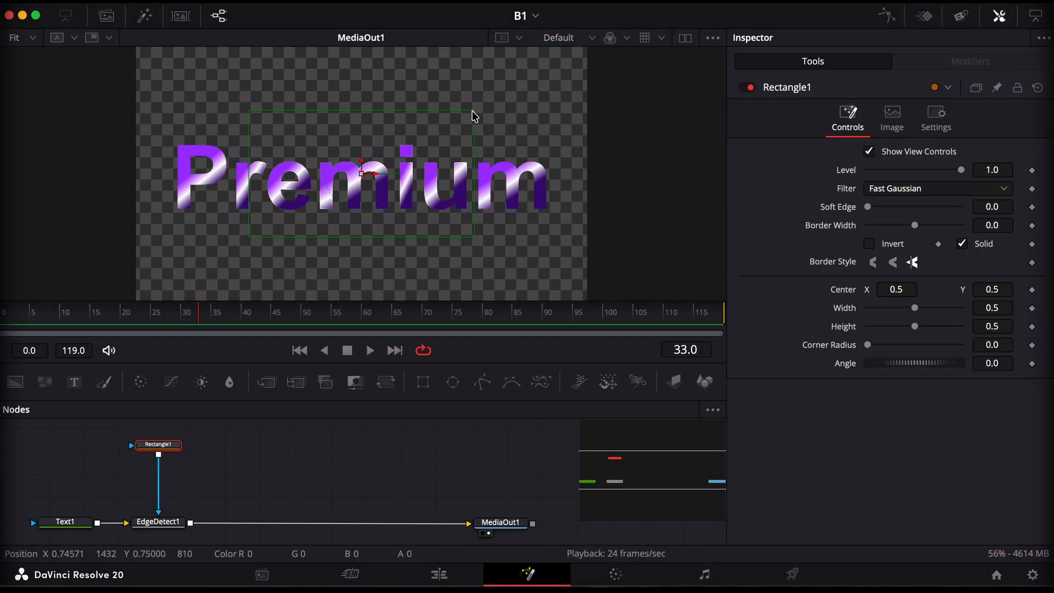
Shape the rectangle mask into a slanted strip over the letter i, about 0.042 wide and 0.355 high, at an angle of 26.1
left_click_drag(473, 111, 444, 136)
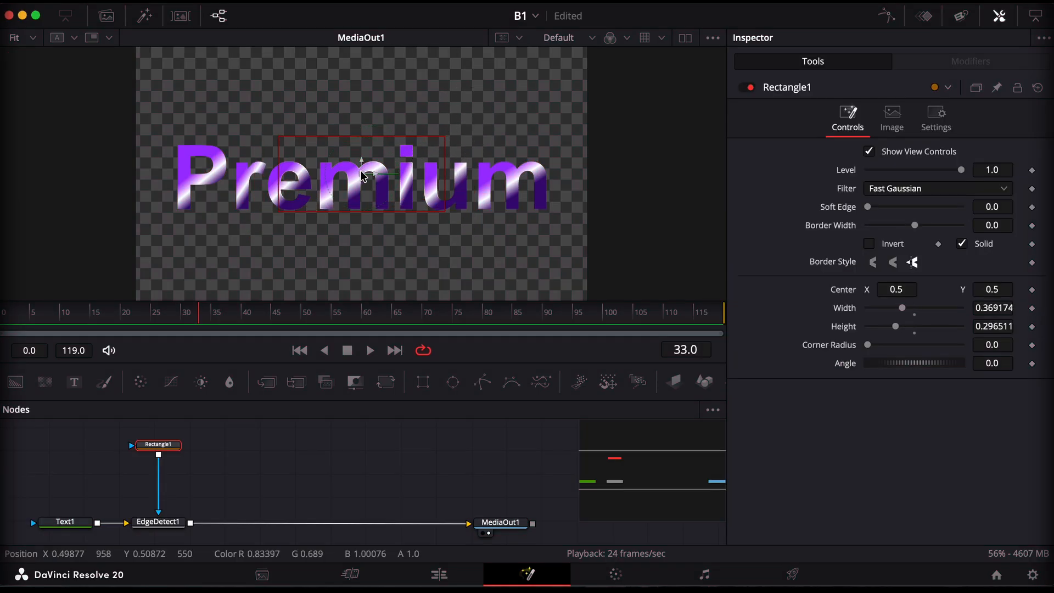
left_click_drag(361, 174, 357, 182)
left_click_drag(441, 147, 454, 139)
left_click_drag(263, 146, 254, 138)
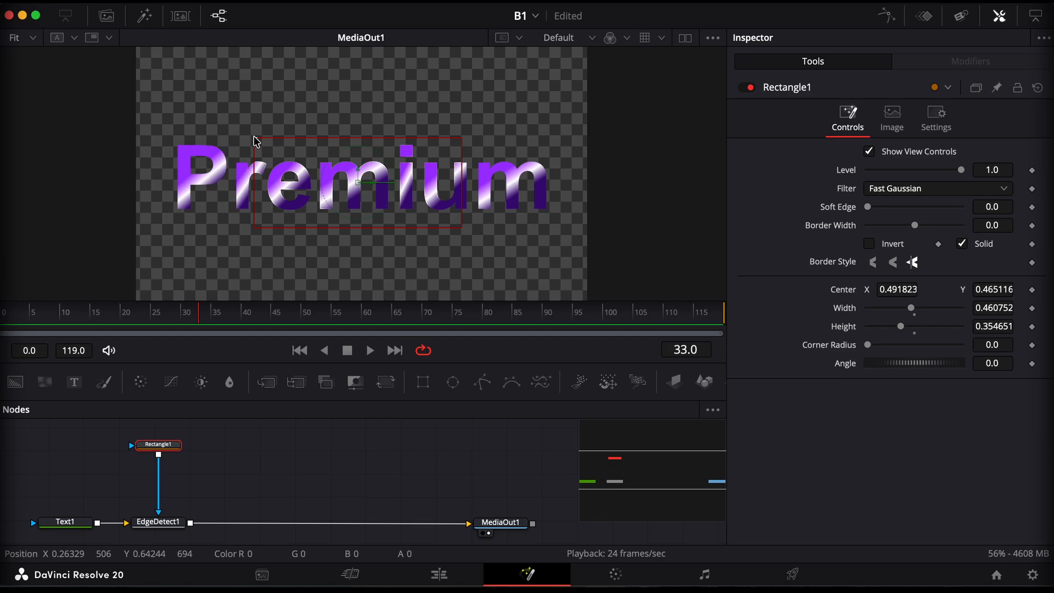
left_click_drag(463, 179, 414, 179)
left_click_drag(304, 182, 350, 182)
left_click_drag(356, 180, 416, 206)
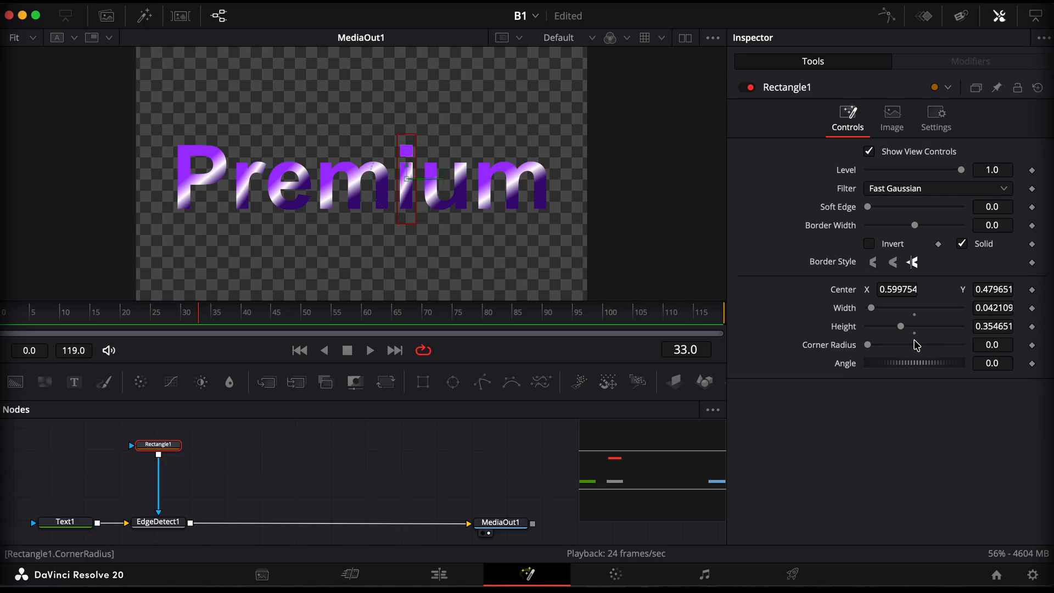
left_click_drag(898, 366, 905, 365)
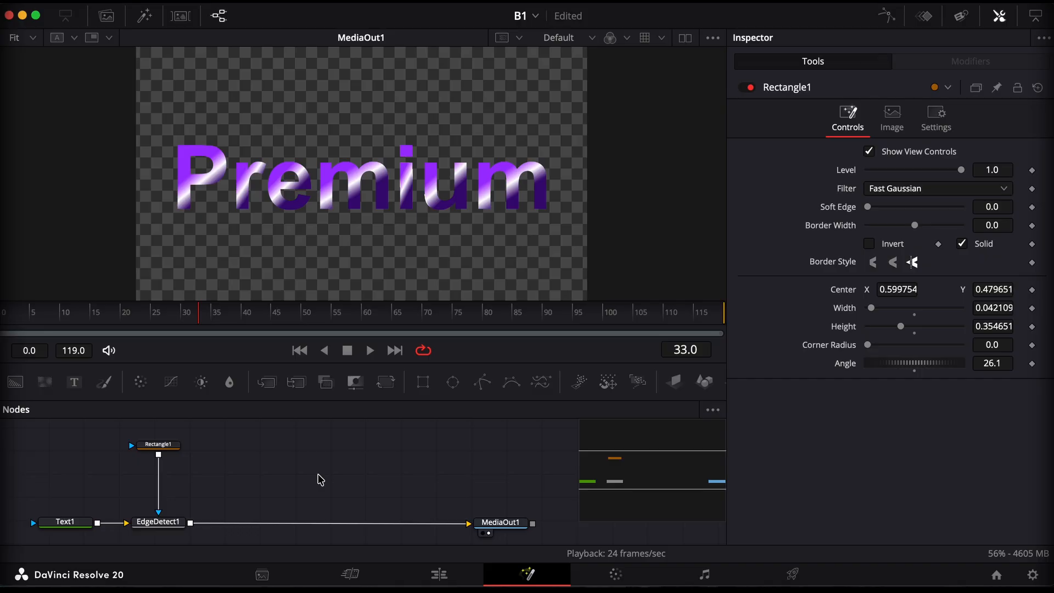
Add a Soft Glow node between the Edge Detect node and MediaOut1
key("shift+space")
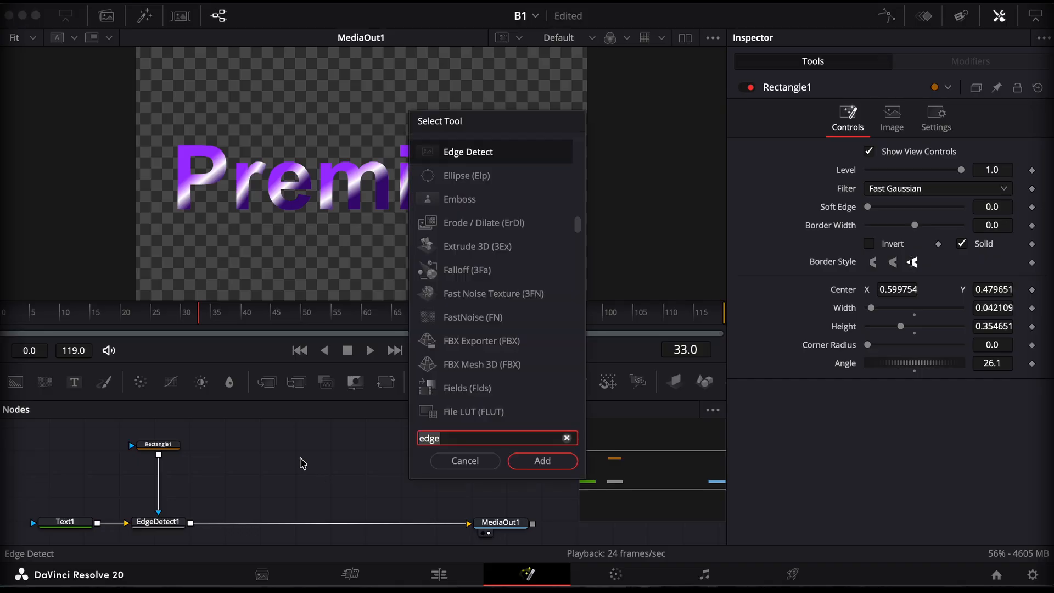
type("sof")
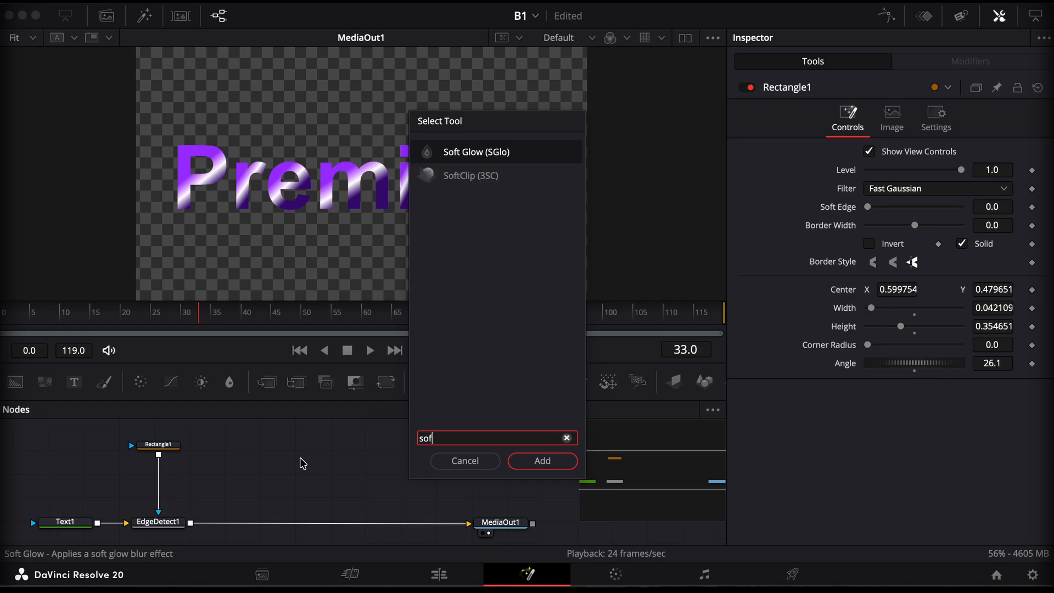
key("Return")
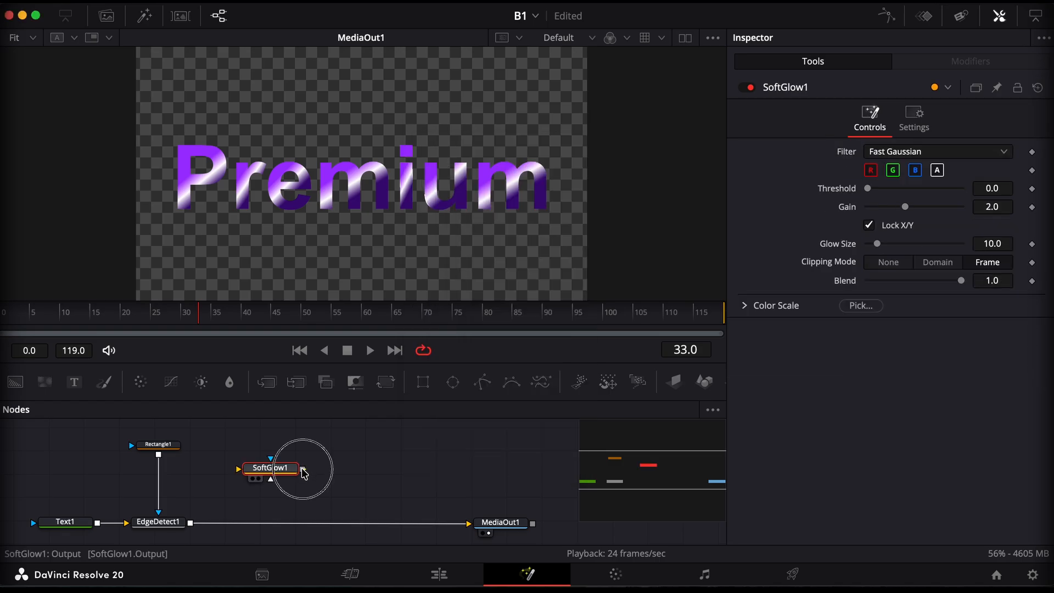
left_click_drag(269, 475, 254, 532)
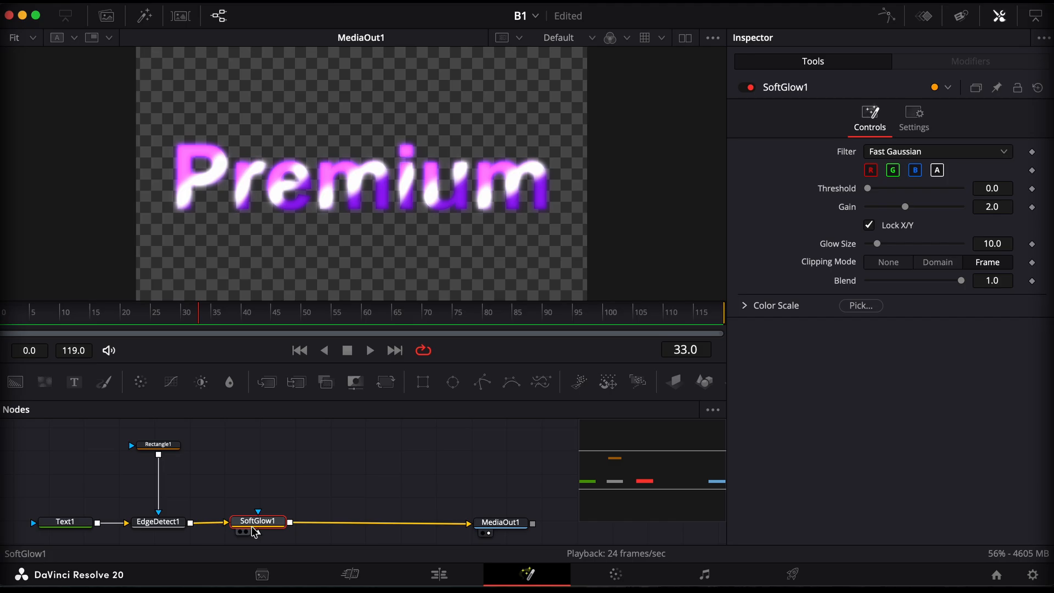
Paste an instance of the Rectangle1 mask, connect it to the Soft Glow effect mask and align it above that node
left_click(157, 446)
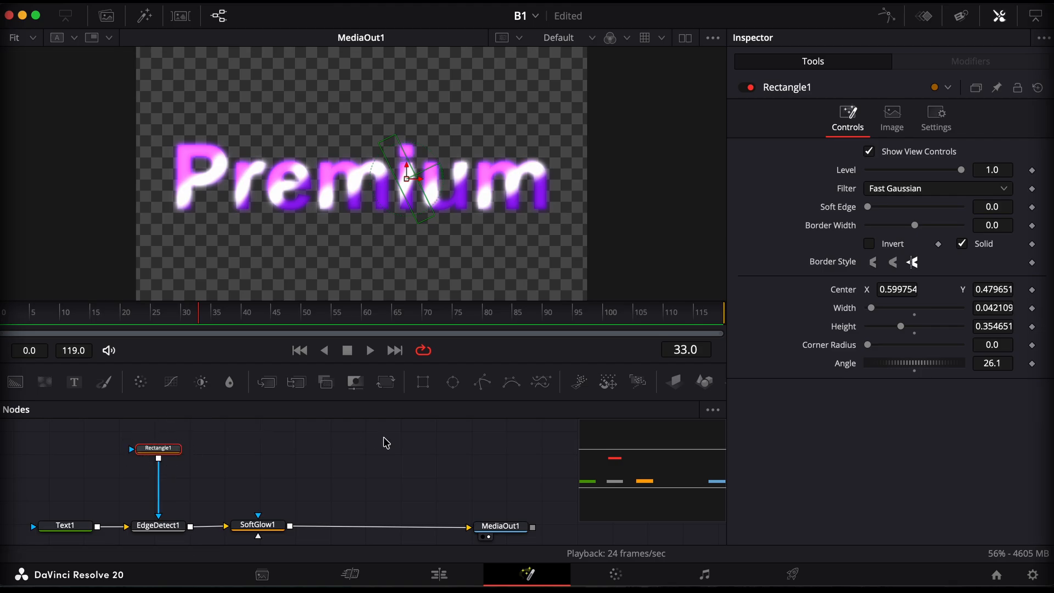
key("super+shift+v")
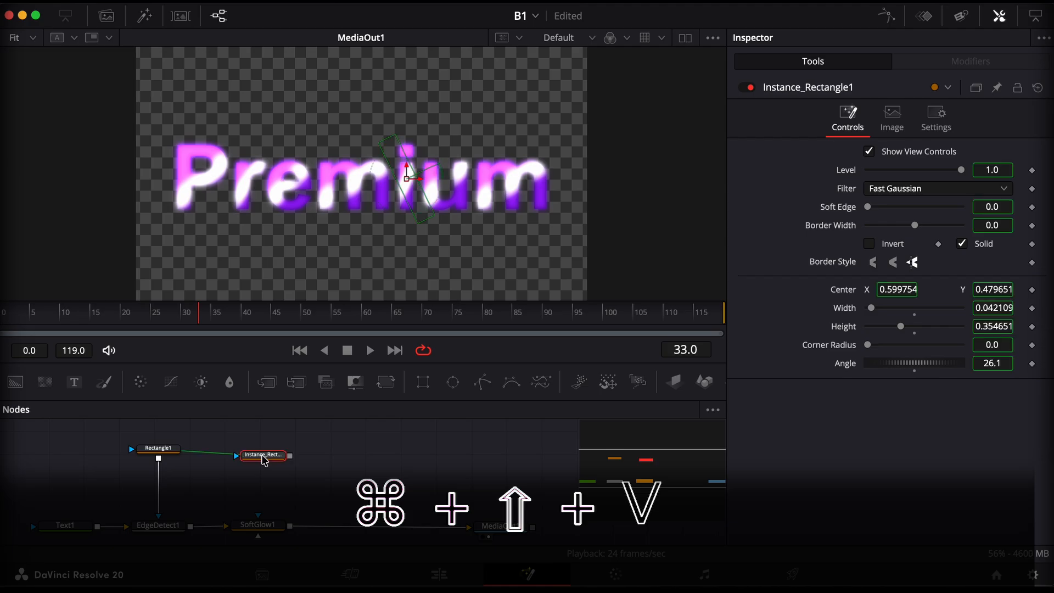
left_click(271, 448)
left_click_drag(271, 449, 272, 452)
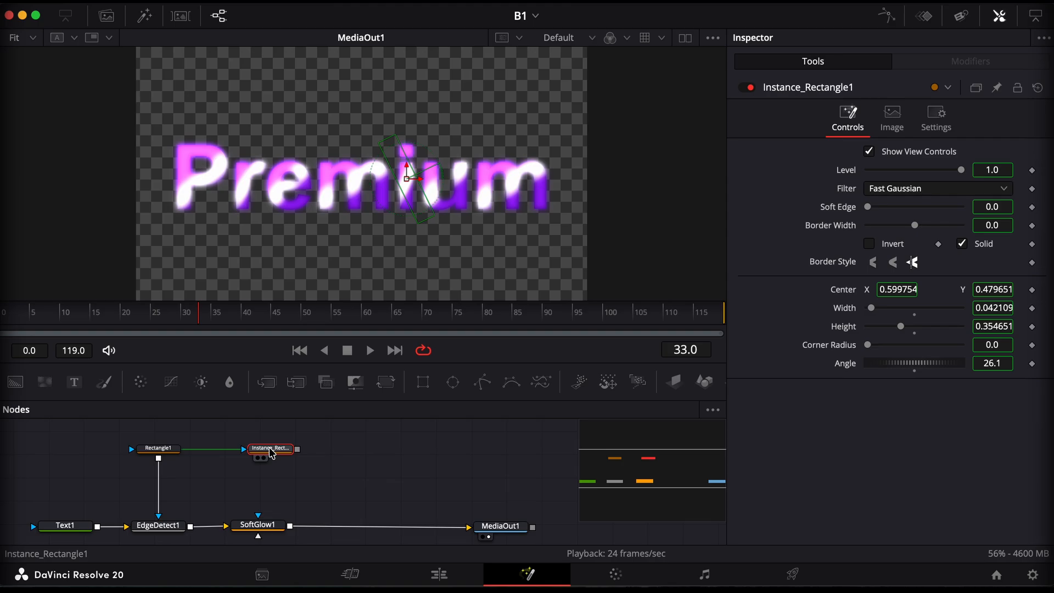
scroll(301, 441, "down", 2)
left_click_drag(300, 437, 258, 502)
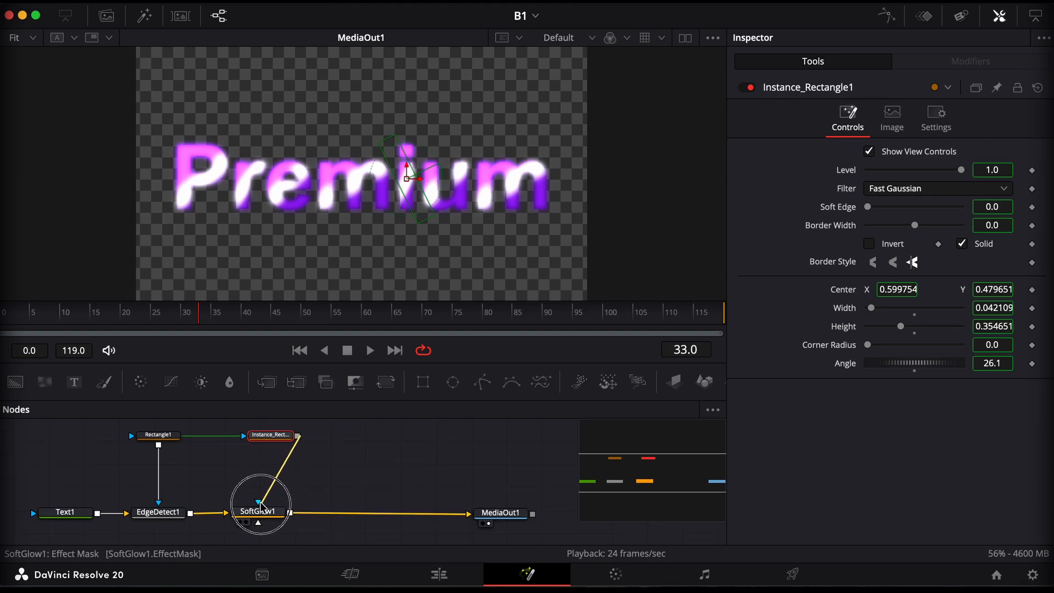
left_click_drag(259, 504, 258, 503)
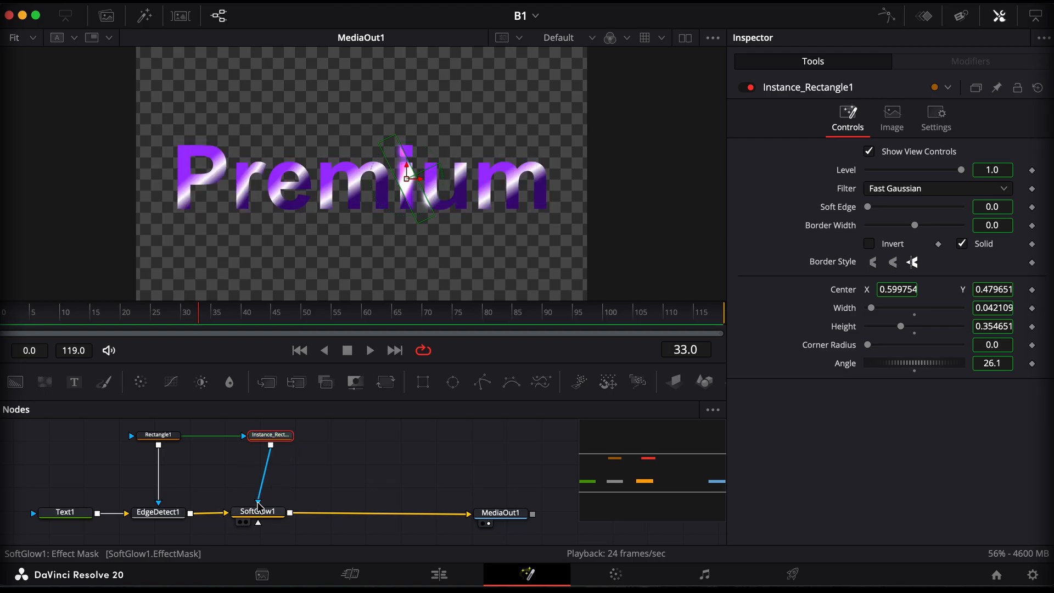
left_click_drag(270, 441, 258, 440)
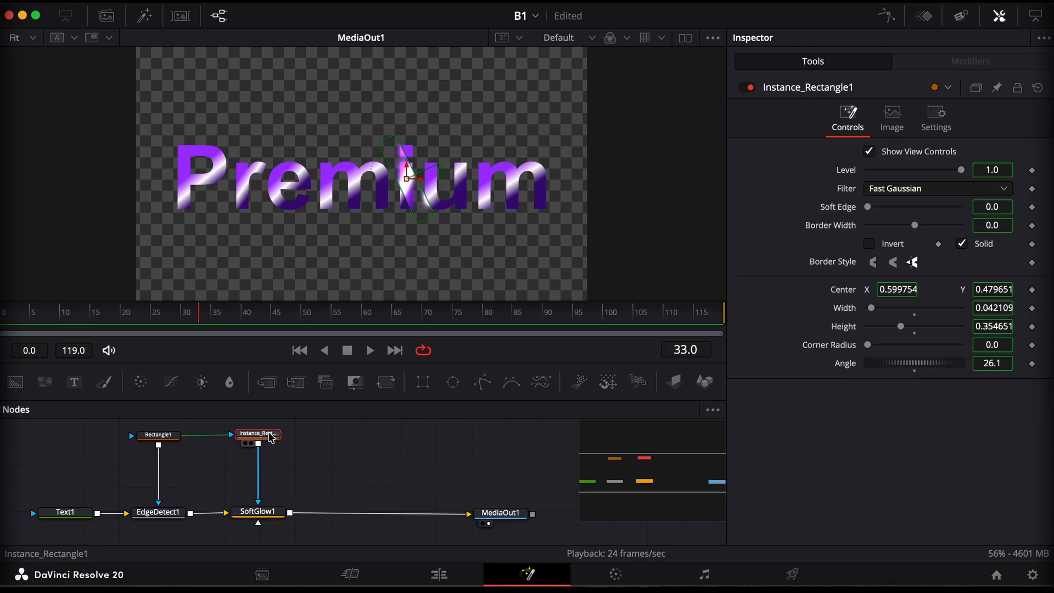
Hide the instanced mask's view controls and set its soft edge to 0.0047, with the title enlarged to 200%
left_click(34, 39)
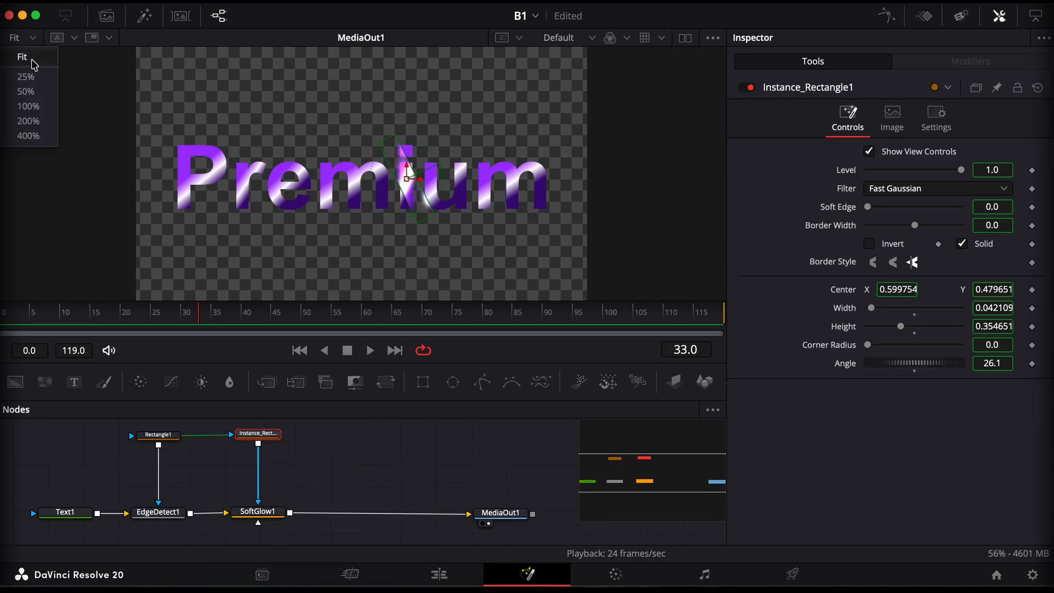
left_click(29, 121)
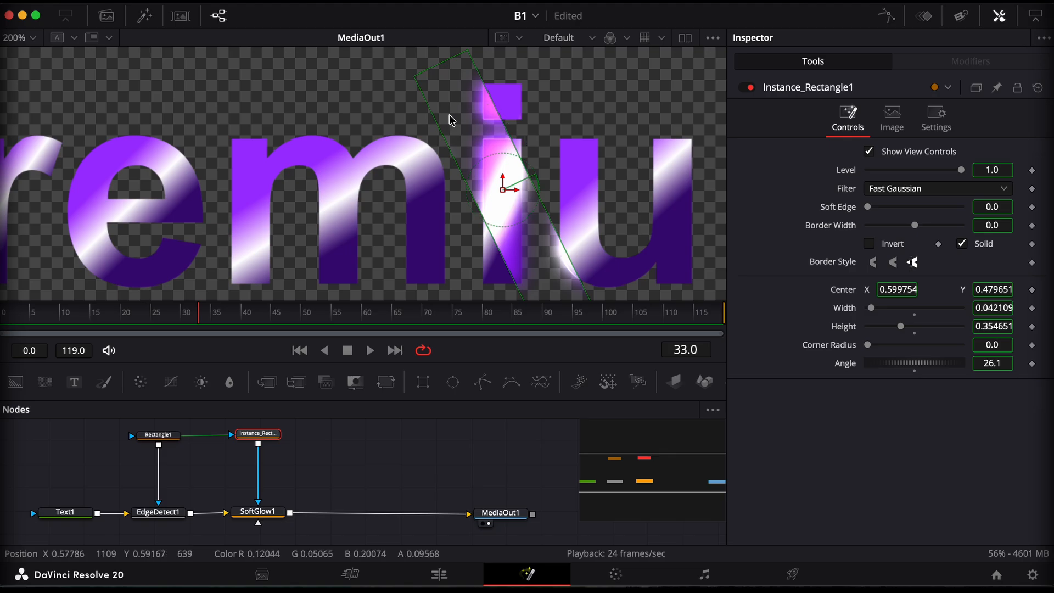
left_click(870, 152)
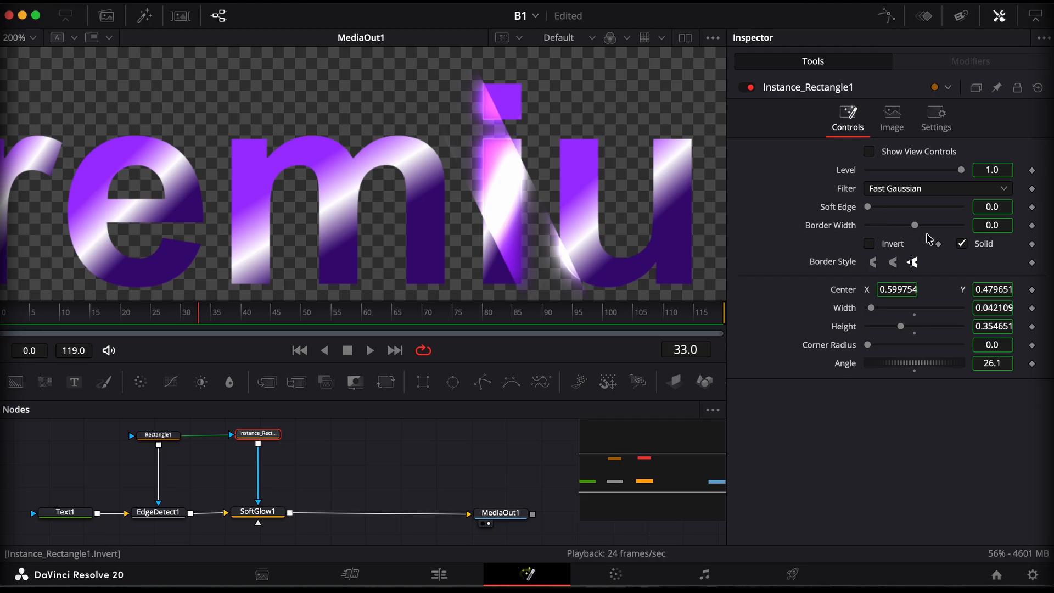
left_click(868, 207)
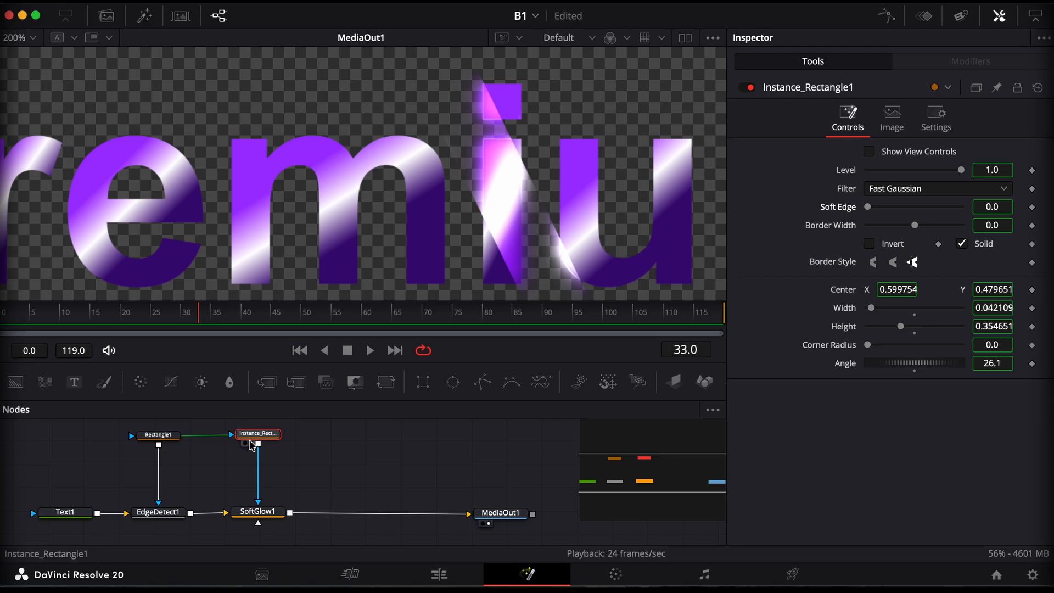
left_click(869, 208)
left_click_drag(869, 210, 871, 211)
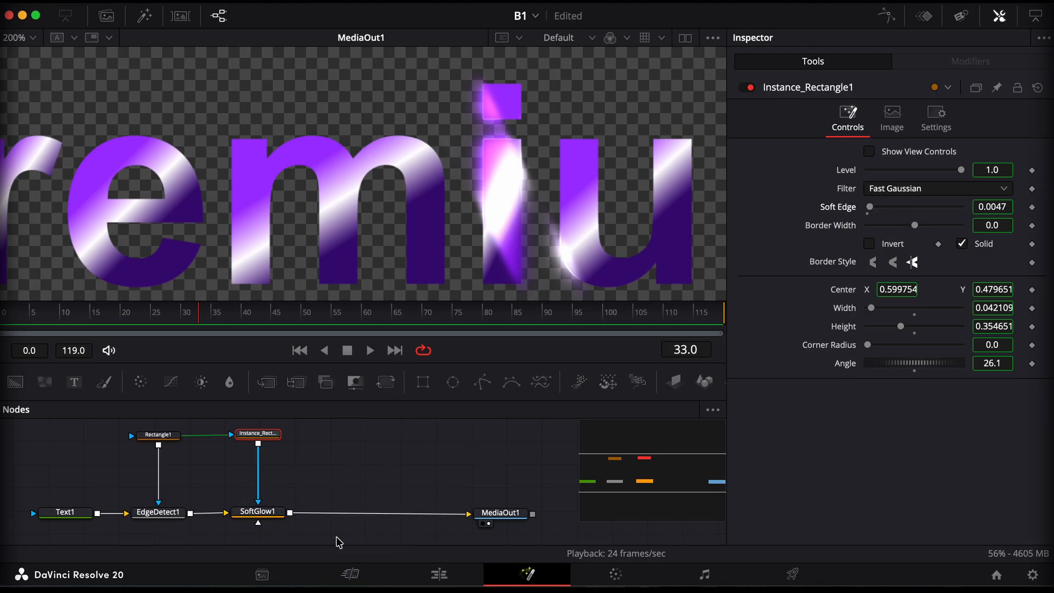
Lower the Soft Glow gain to 0.315 and its glow size to 0.0
left_click(259, 513)
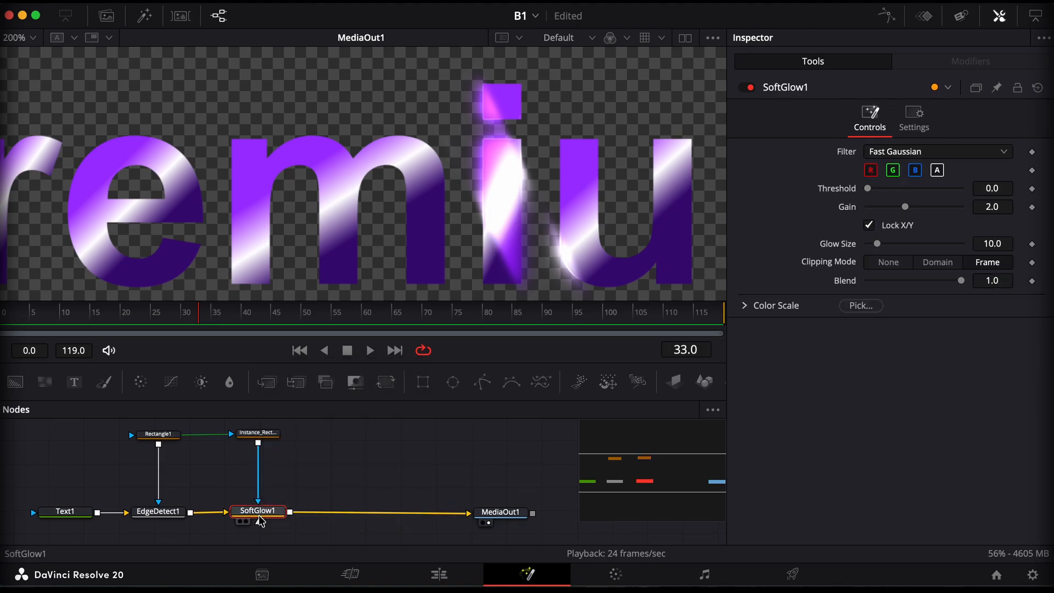
left_click_drag(905, 206, 881, 207)
left_click_drag(877, 244, 858, 248)
left_click_drag(881, 207, 876, 207)
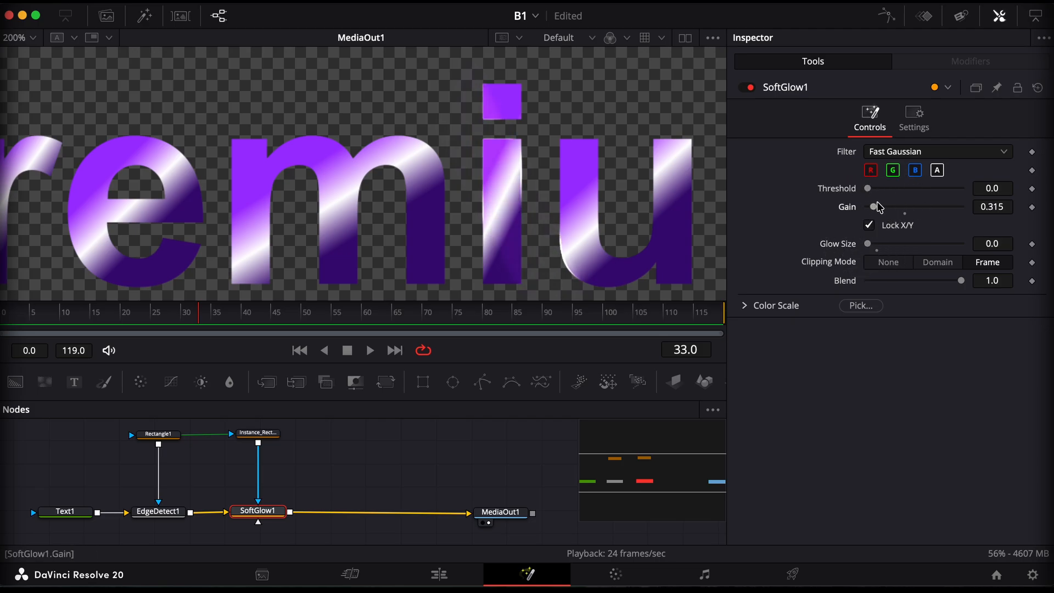
scroll(326, 478, "up", 1)
Keyframe the Rectangle1 mask's centre at frame 0, show its view controls and move it to about X 0.740, Y 0.456
left_click(258, 454)
key("ctrl+f")
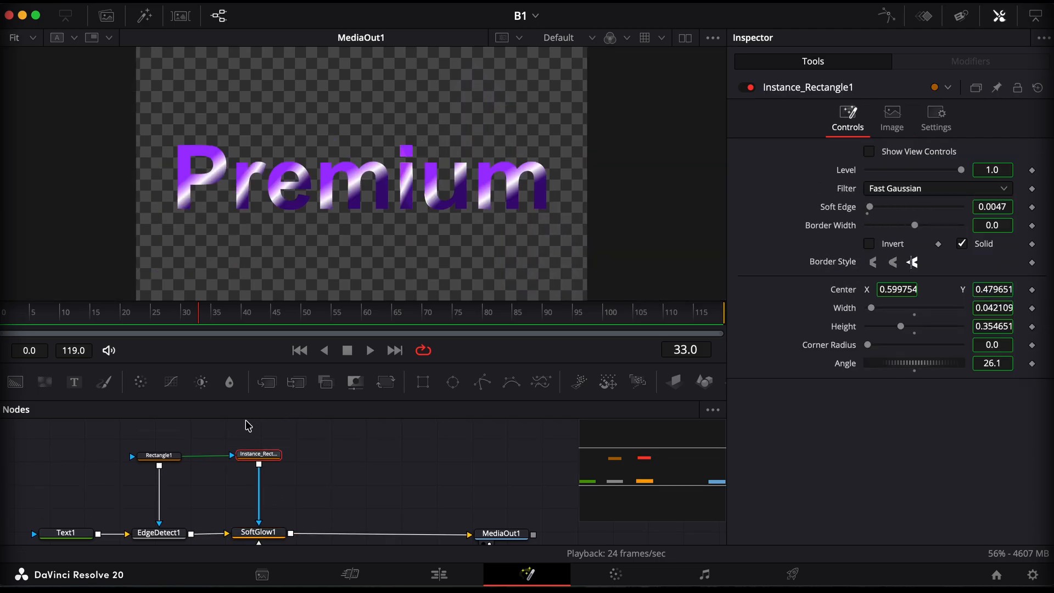
left_click(159, 455)
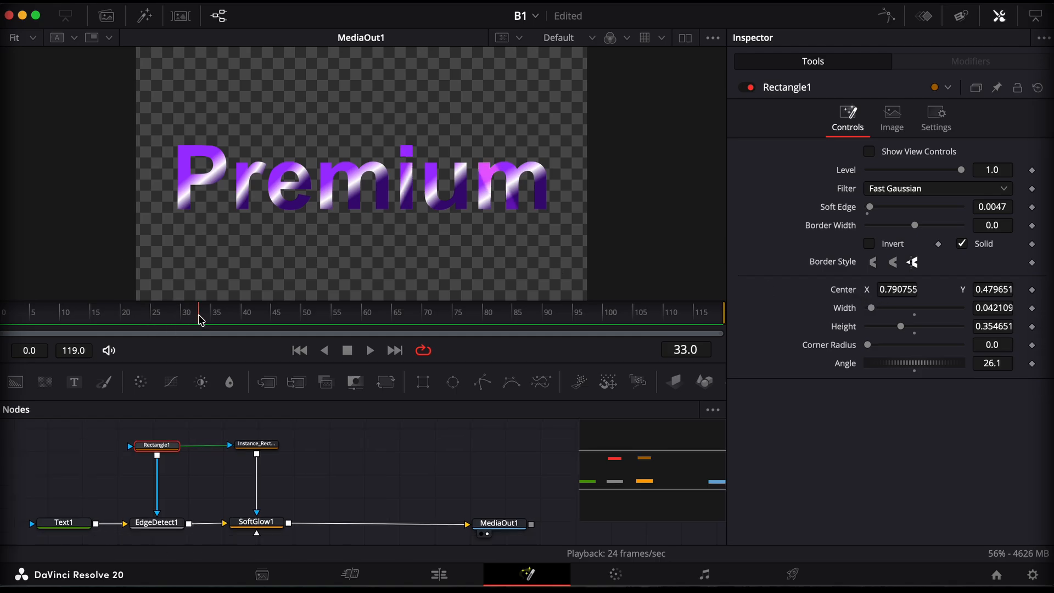
left_click_drag(200, 320, 3, 306)
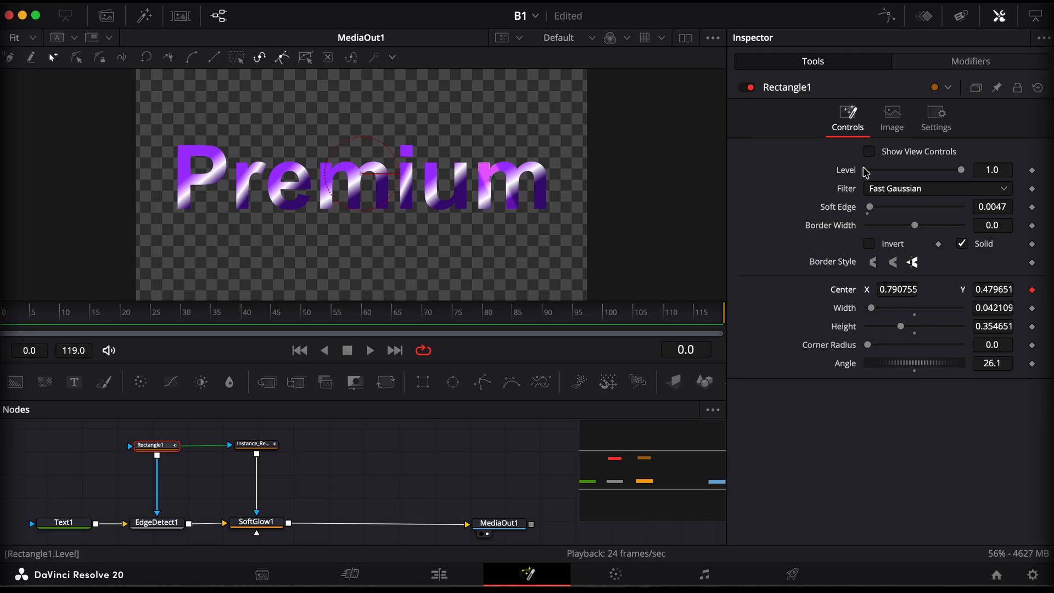
left_click(870, 152)
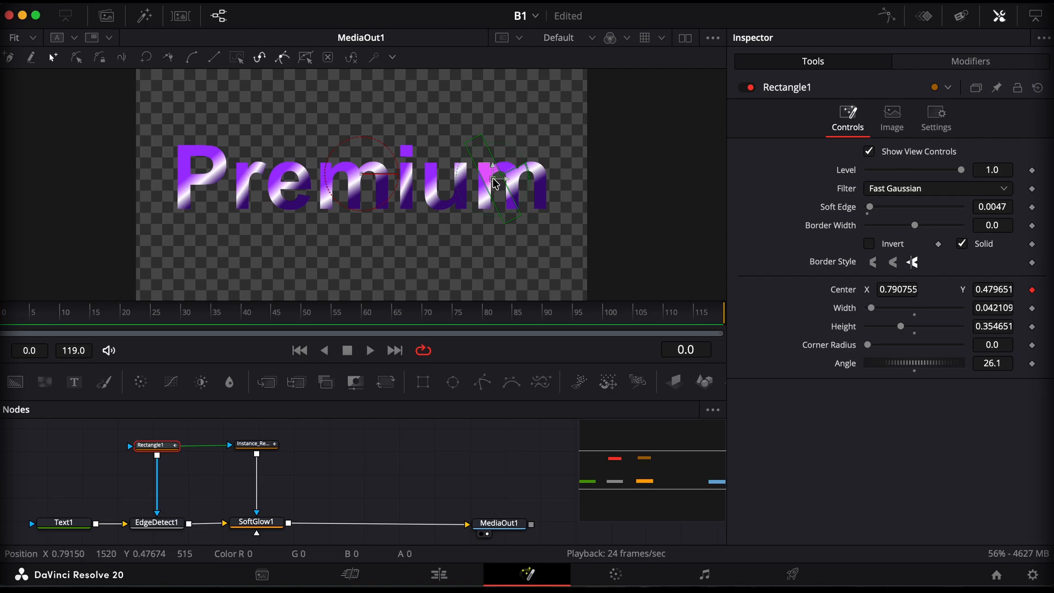
left_click_drag(486, 185, 464, 189)
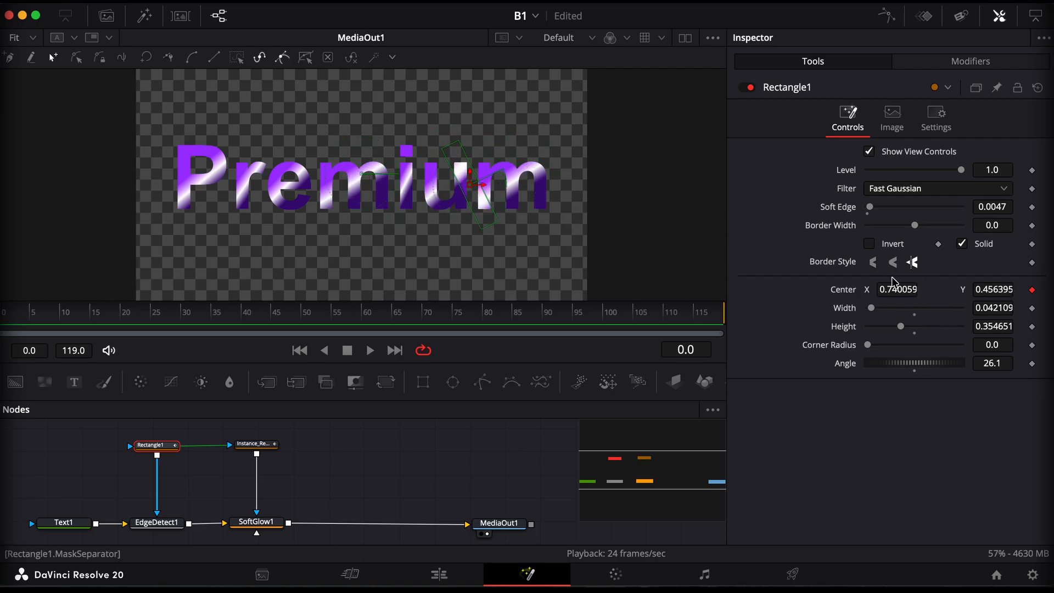
Reset the Rectangle1 mask's centre, set its X to 0.0 and keyframe it at frame 0
double_click(848, 295)
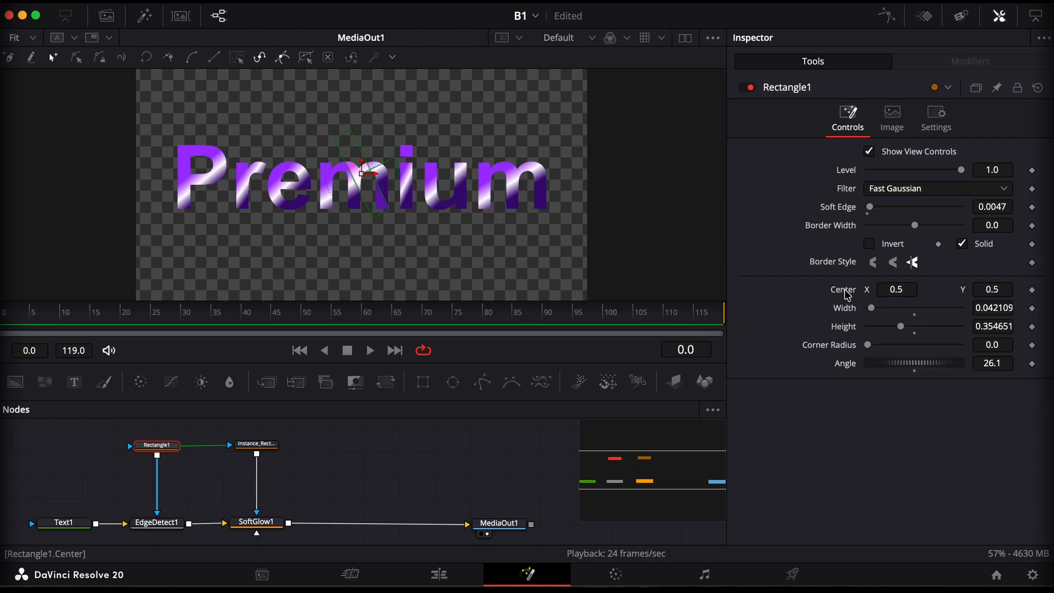
left_click_drag(904, 288, 521, 285)
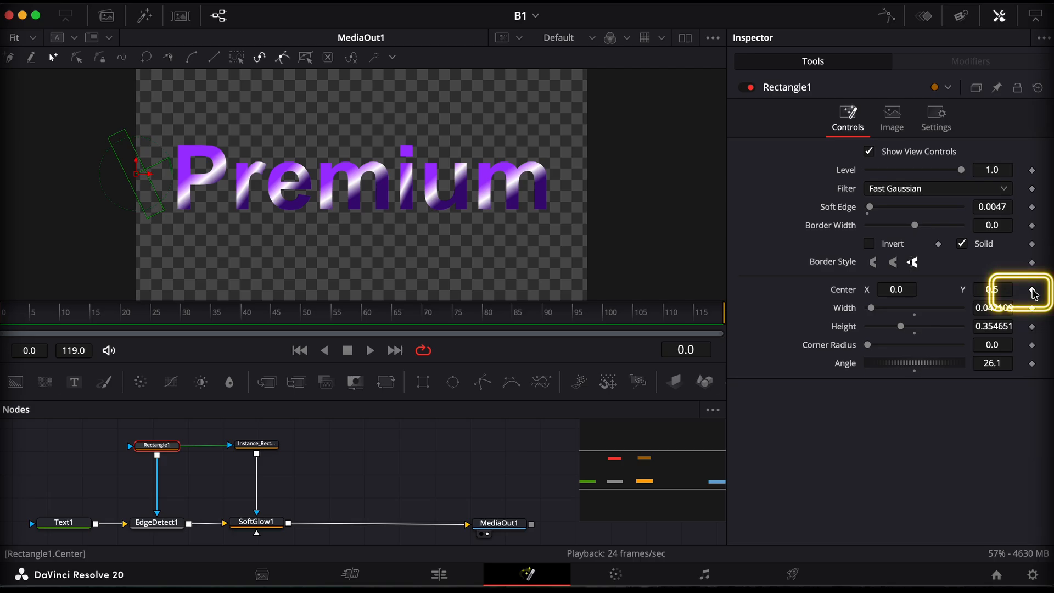
left_click(1032, 290)
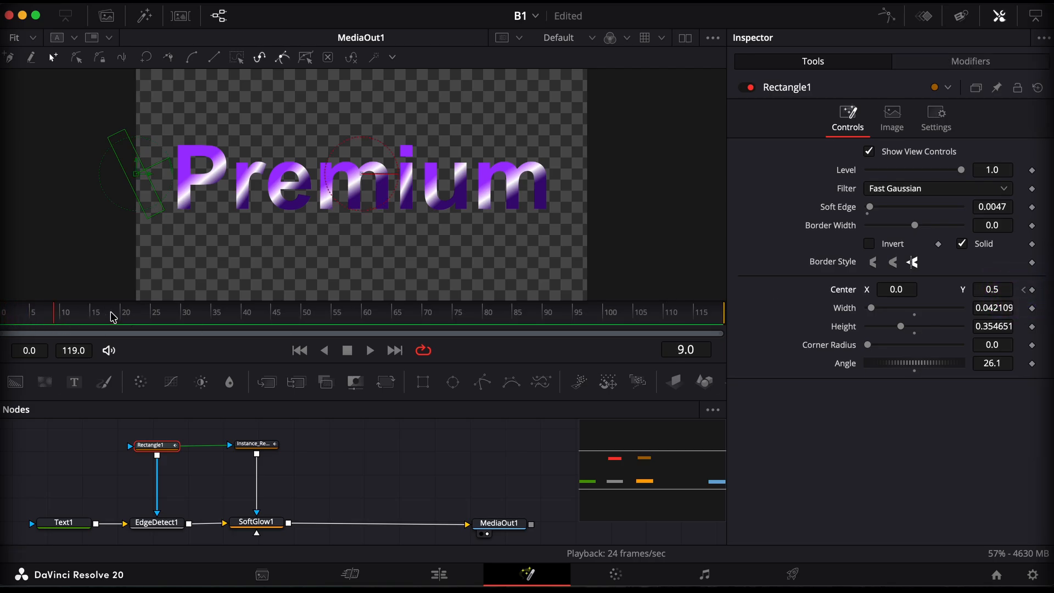
At frame 35, set the Rectangle1 mask's centre X to 1.0 and review the sweep on the Edit page
key("space")
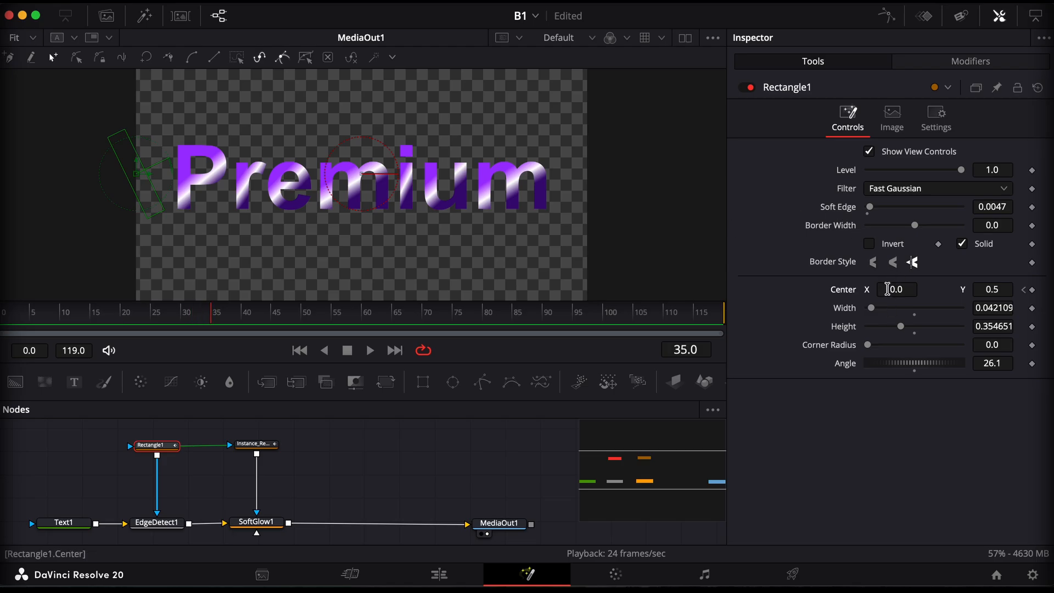
left_click_drag(888, 289, 591, 343)
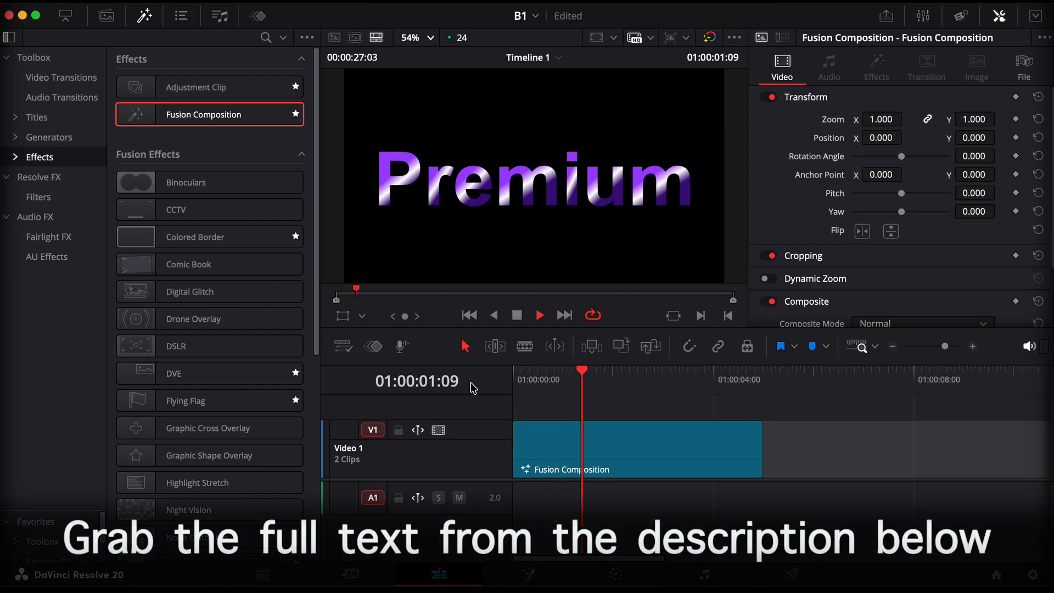
key("space")
Back in Fusion at frame 35, display only Rectangle1's centre displacement curve in the Spline editor, zoomed to fit
left_click(528, 574)
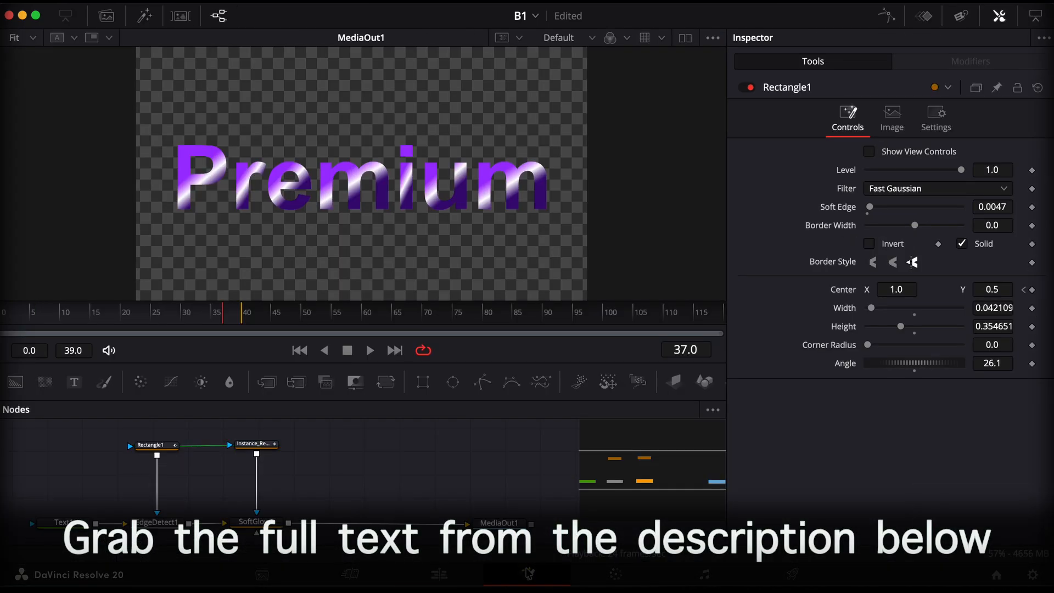
left_click(149, 448)
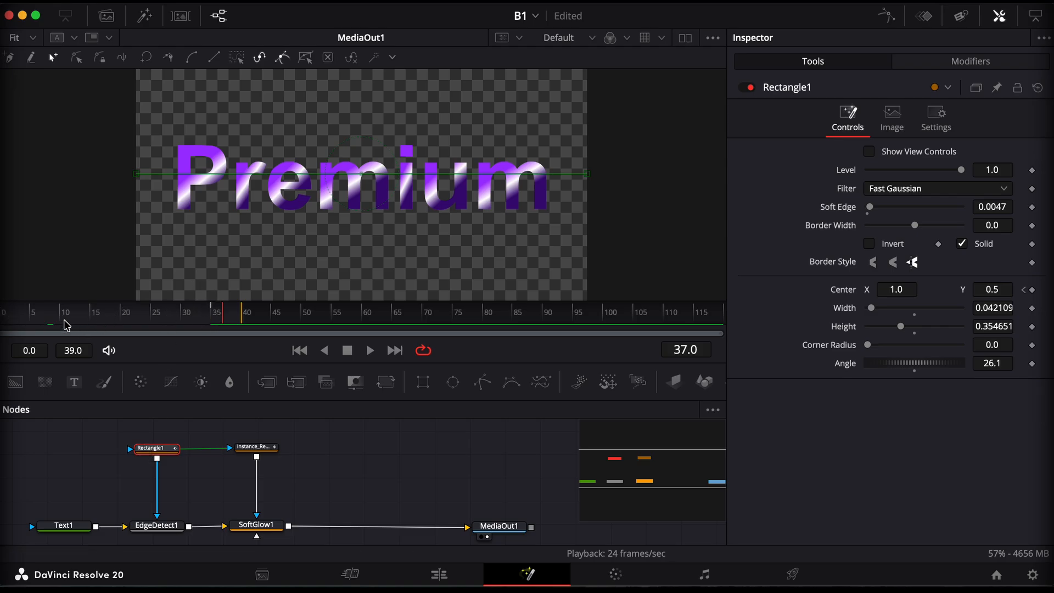
key("Left")
key("Left")
left_click(893, 21)
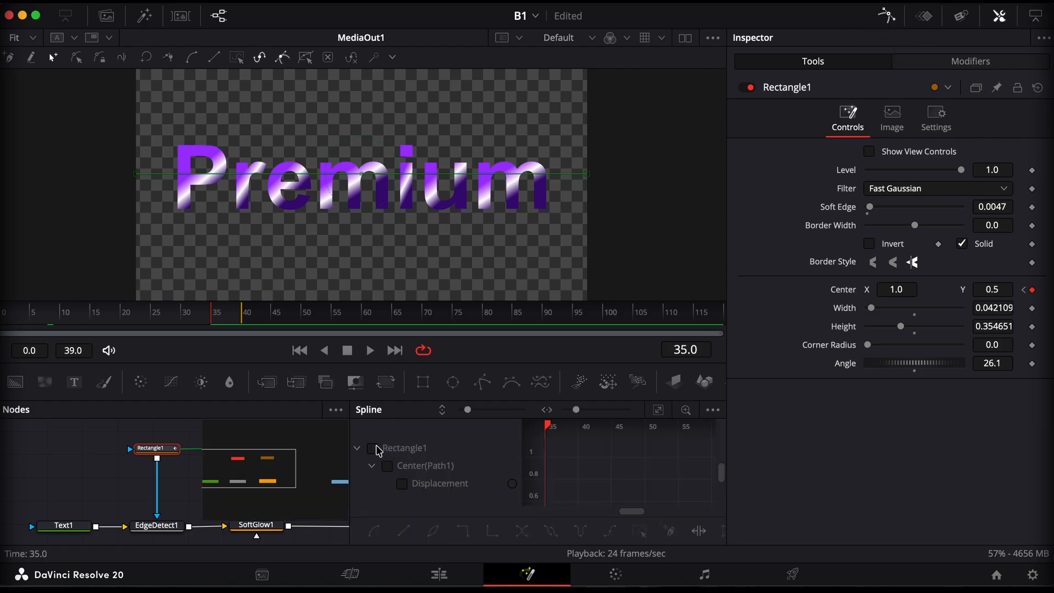
left_click(713, 411)
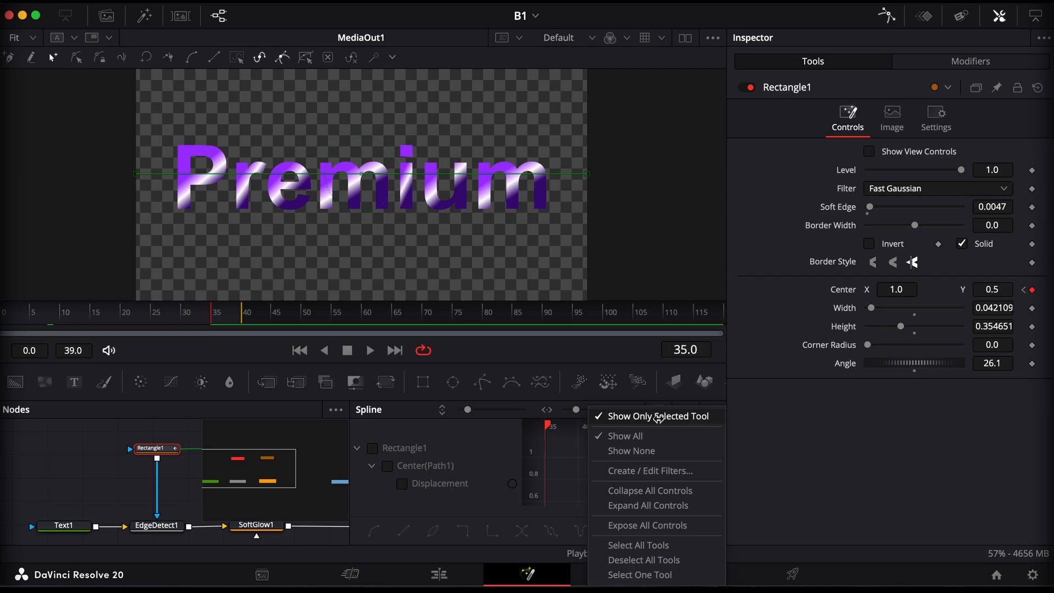
left_click(658, 417)
left_click(373, 449)
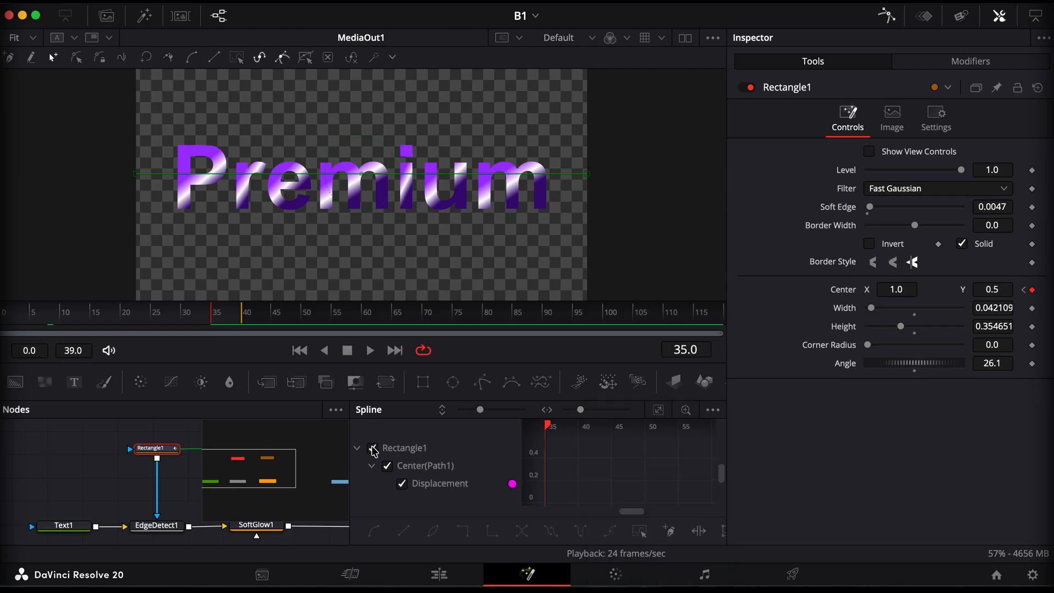
left_click(659, 412)
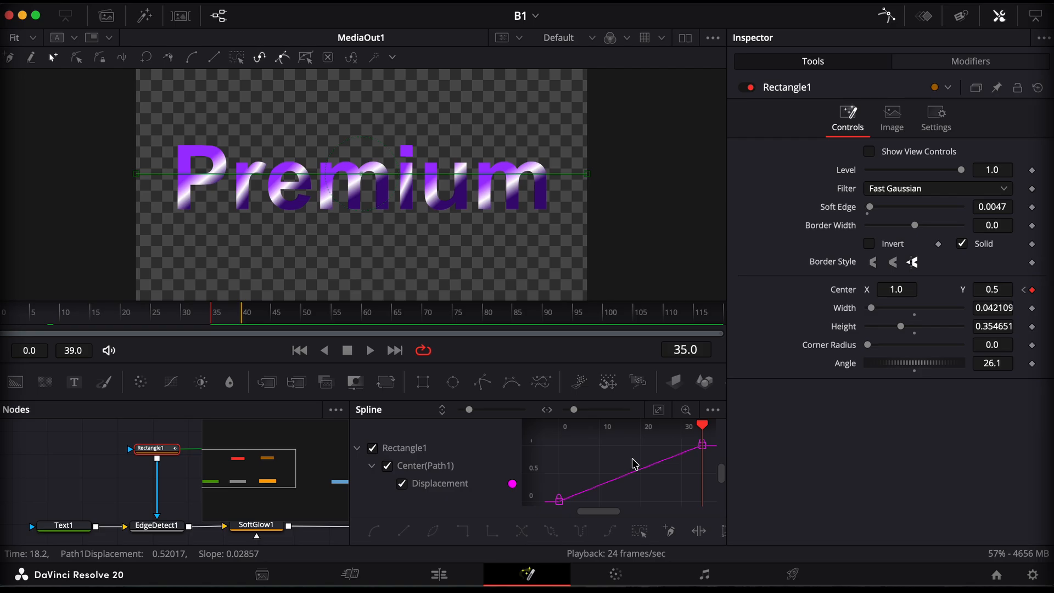
Time-stretch the displacement curve so its last keyframe falls at about frame 20, and preview the faster sweep
left_click(699, 532)
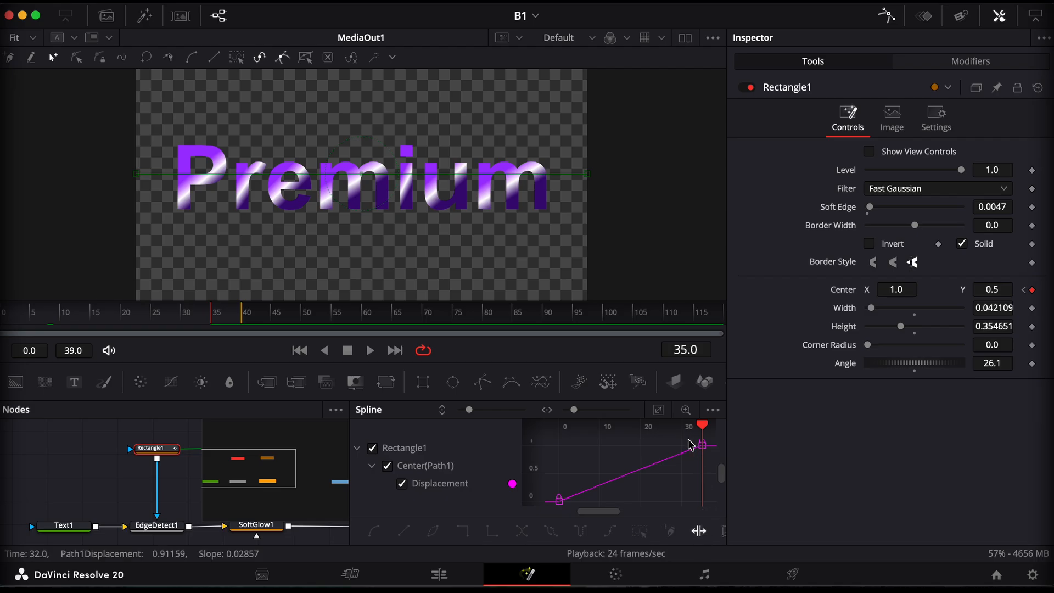
left_click_drag(690, 442, 700, 464)
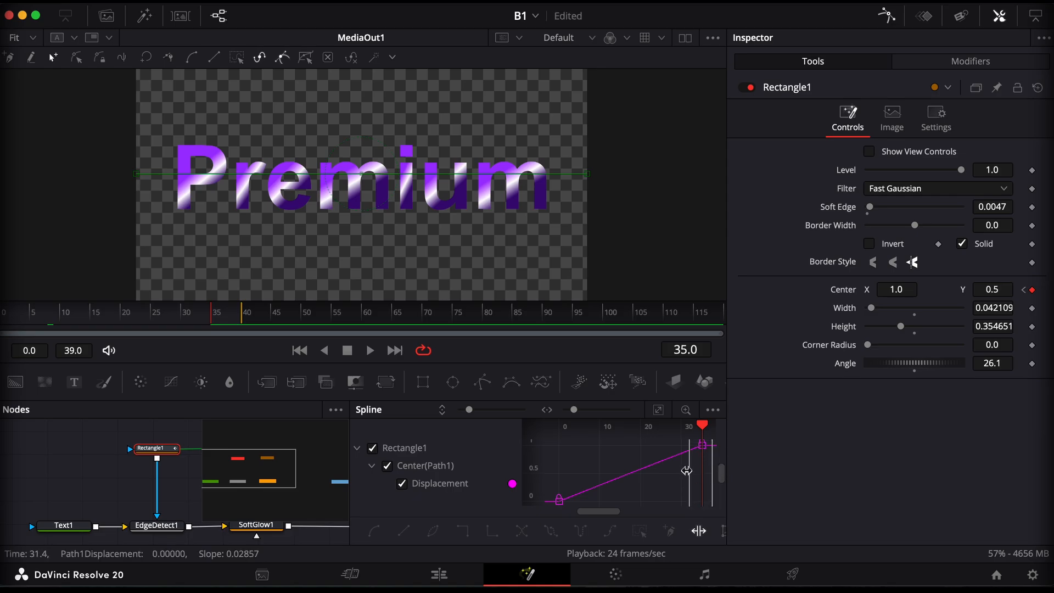
left_click_drag(687, 471, 674, 475)
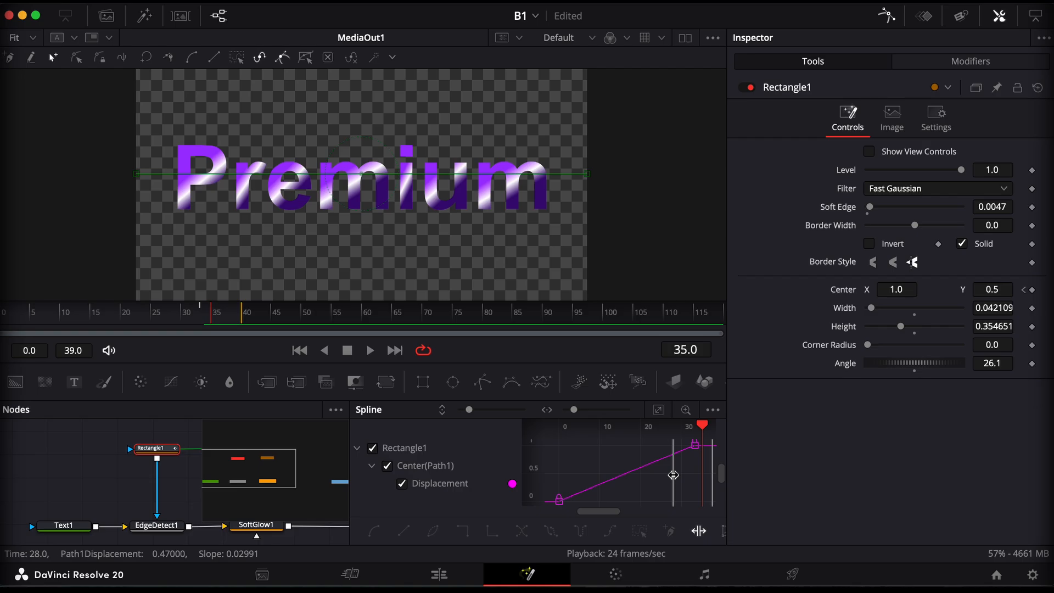
left_click_drag(674, 475, 643, 493)
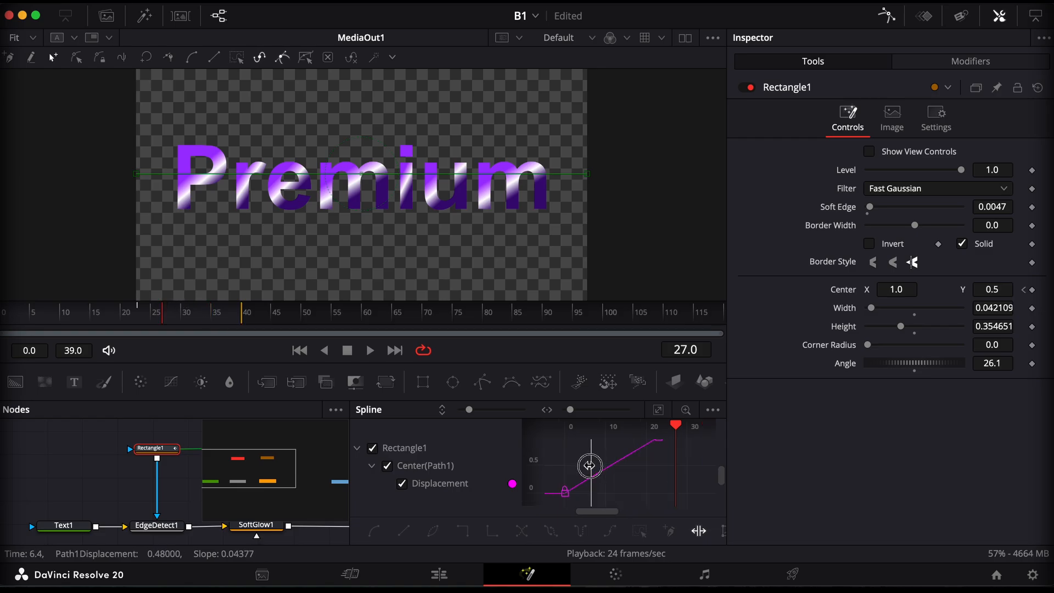
mouse_move(591, 466)
left_mouse_down()
mouse_move(574, 475)
mouse_move(604, 452)
left_mouse_up()
key("space")
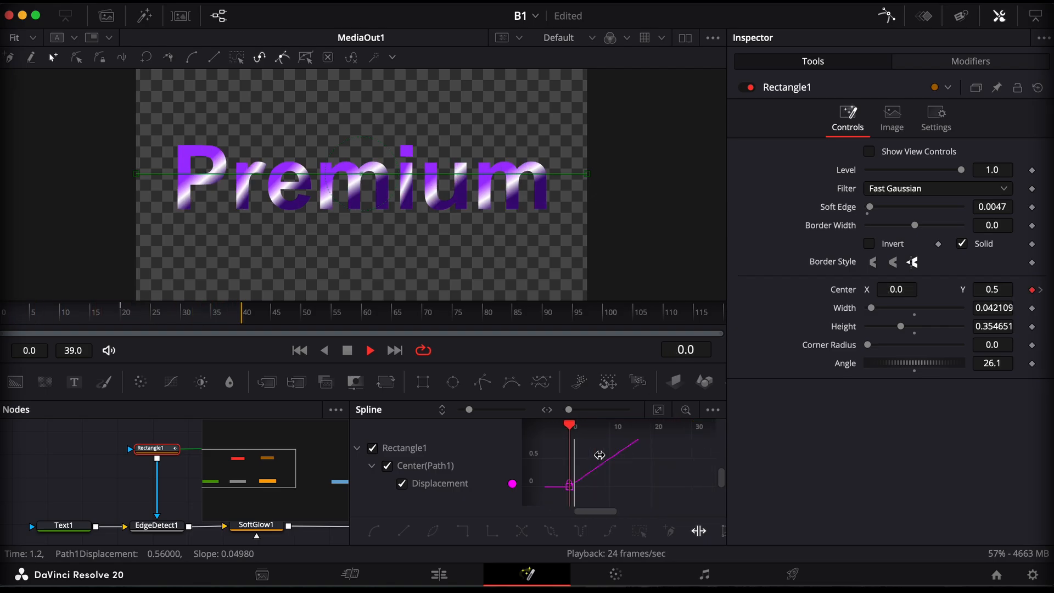
key("space")
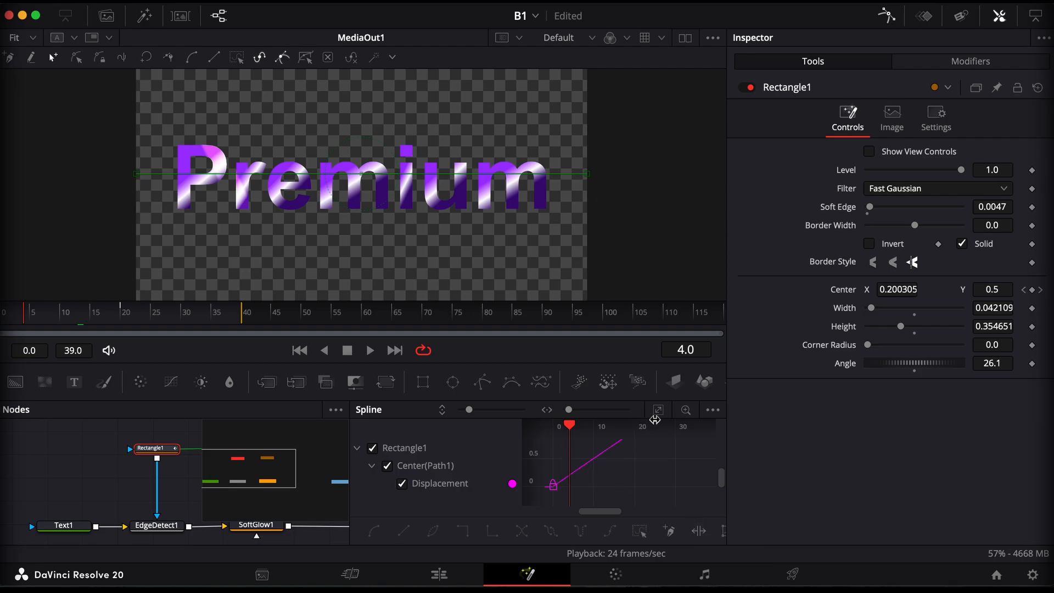
Smooth both displacement keyframes, with the curve zoomed to fit, and apply Out Cubic easing
left_click(659, 413)
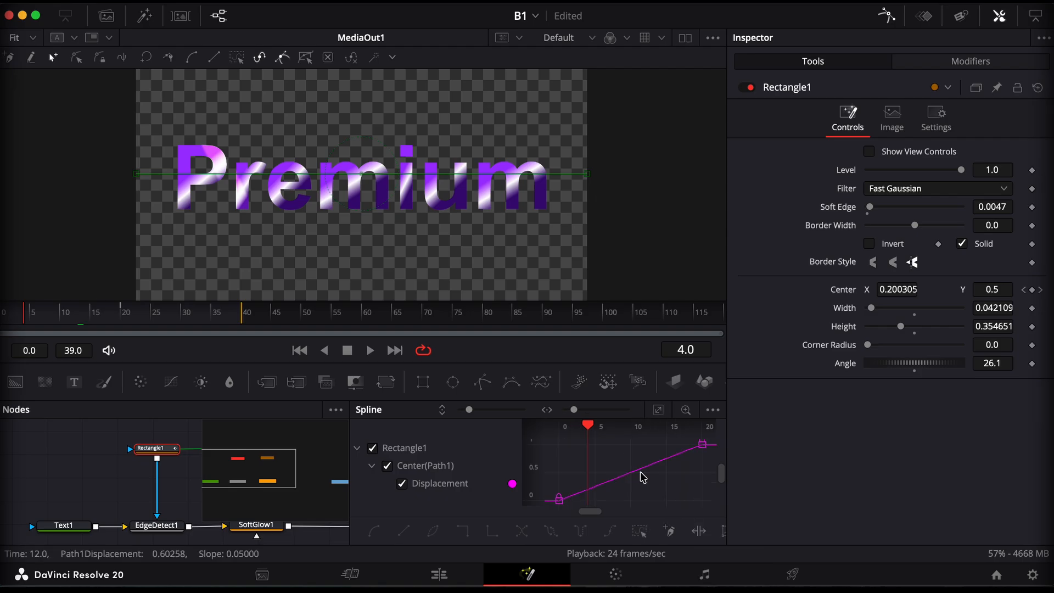
left_click(640, 531)
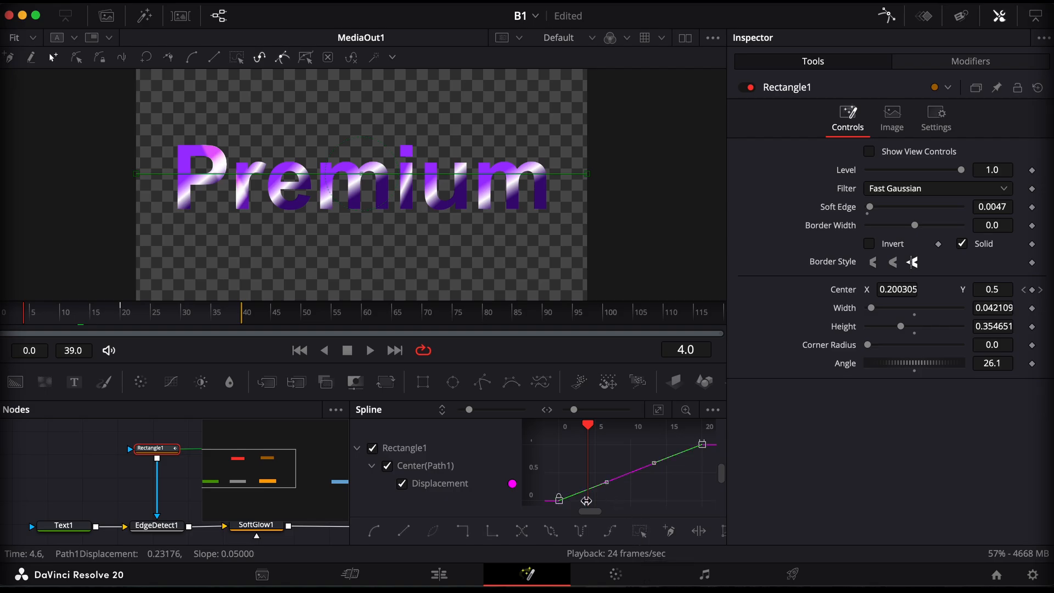
left_click(374, 532)
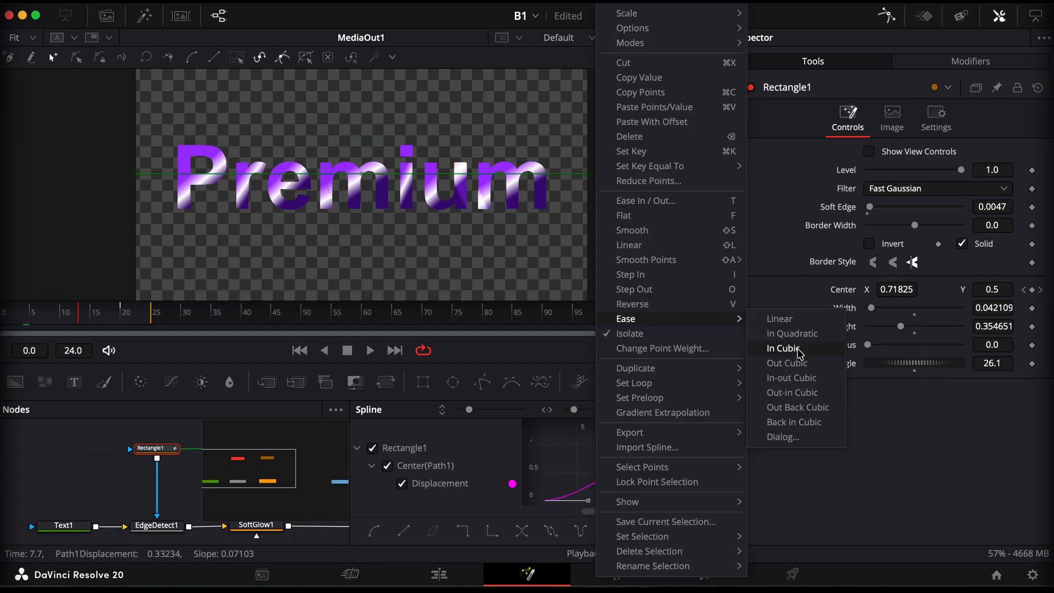
left_click(787, 363)
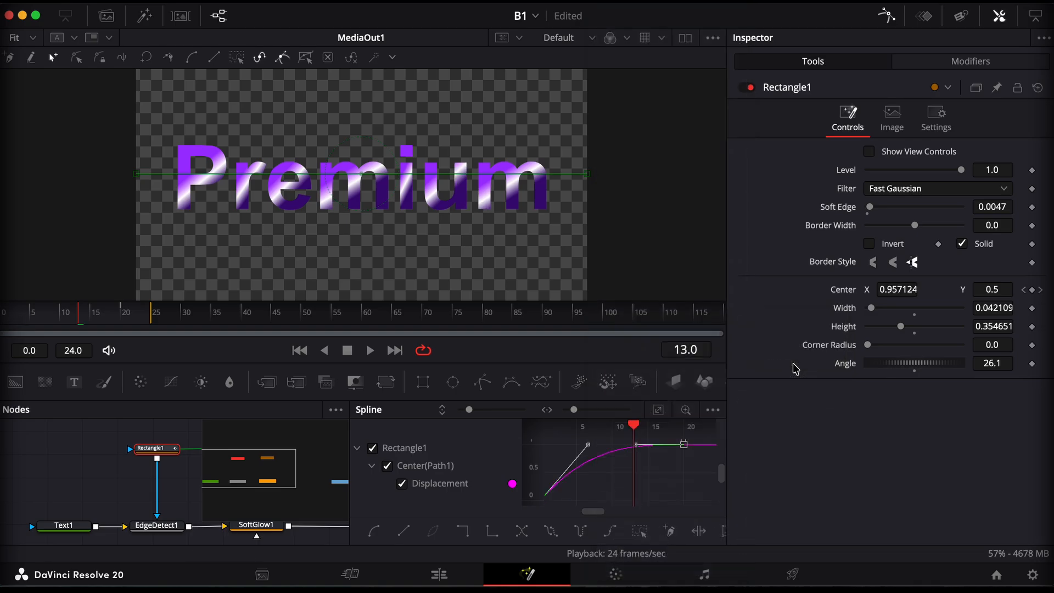
Reshape the first displacement keyframe's handle for a less steep start and set the Rectangle1 mask's height to 0.756
key("space")
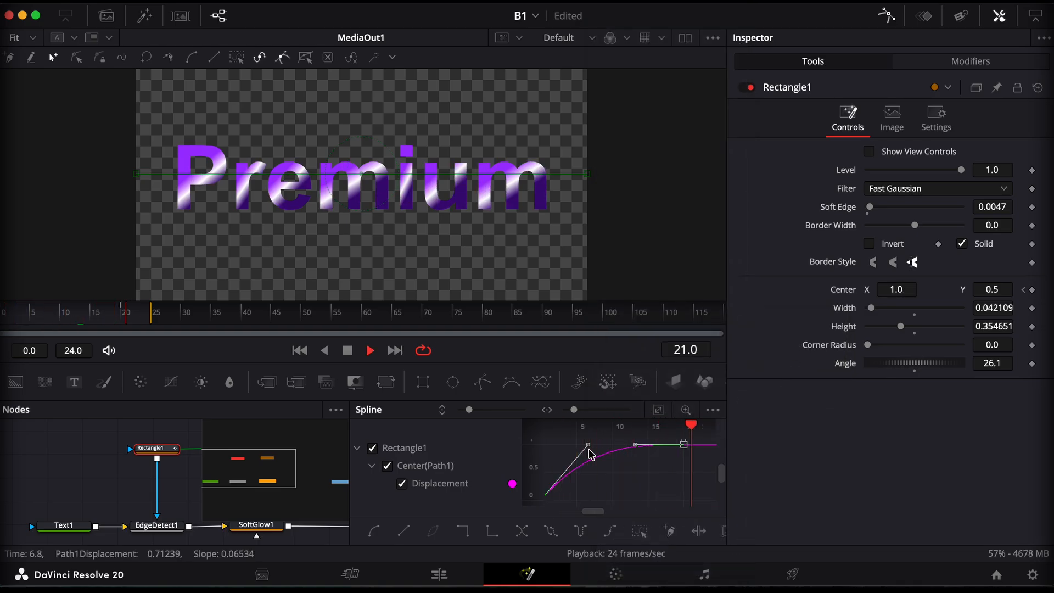
key("space")
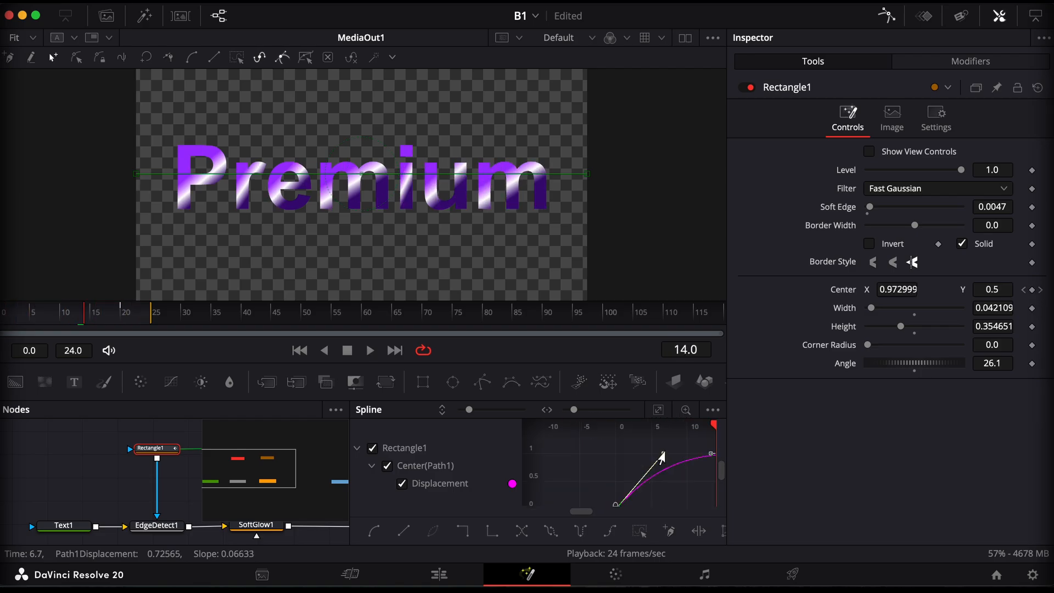
left_click(662, 455)
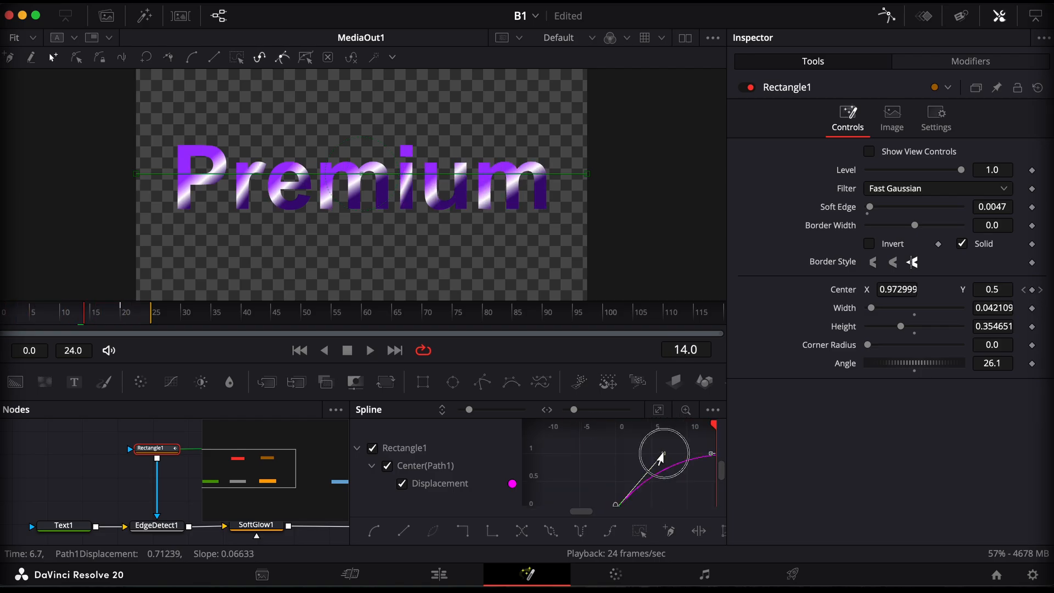
left_click_drag(662, 455, 645, 456)
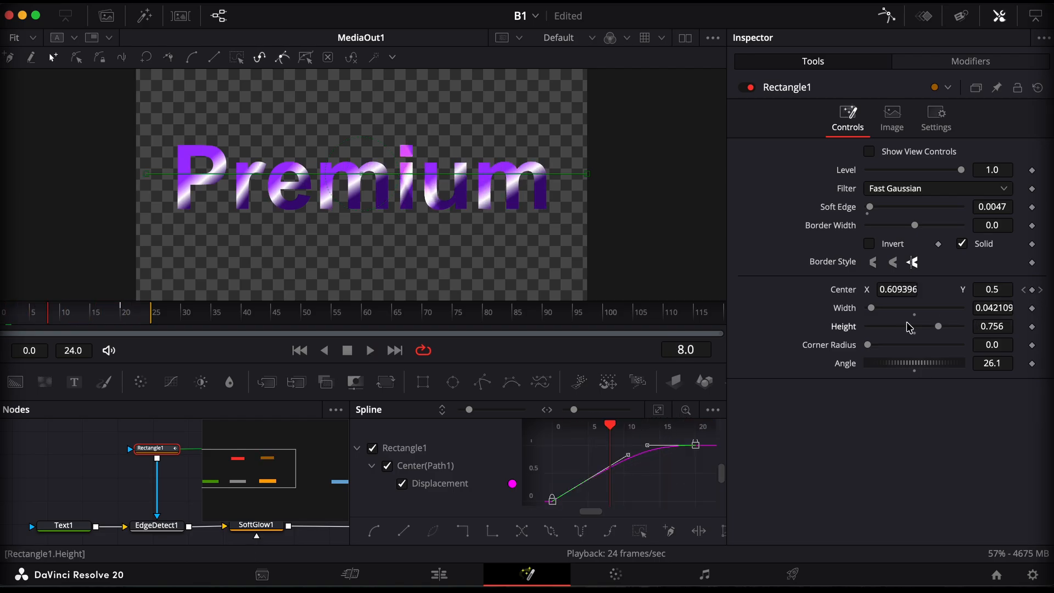
Play the Premium title's light sweep from the start of the timeline on the Edit page
left_click(437, 576)
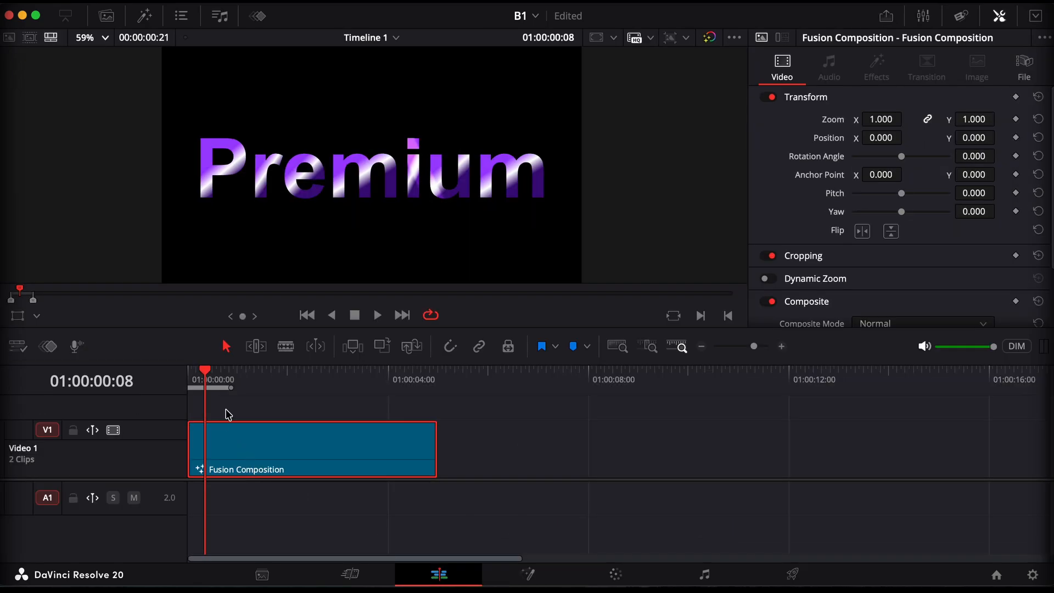
left_click(192, 374)
key("space")
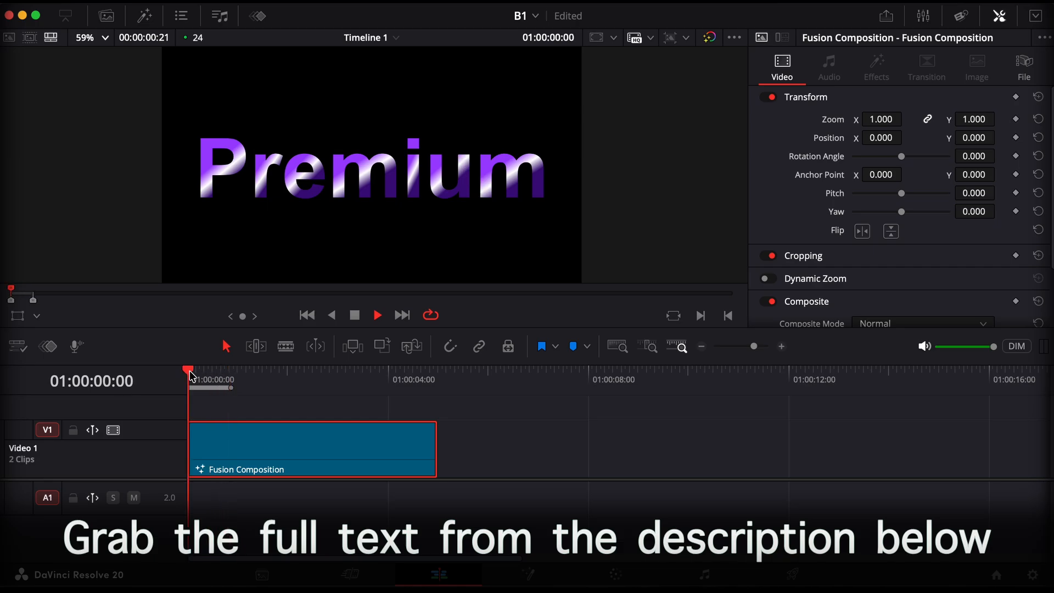
key("space")
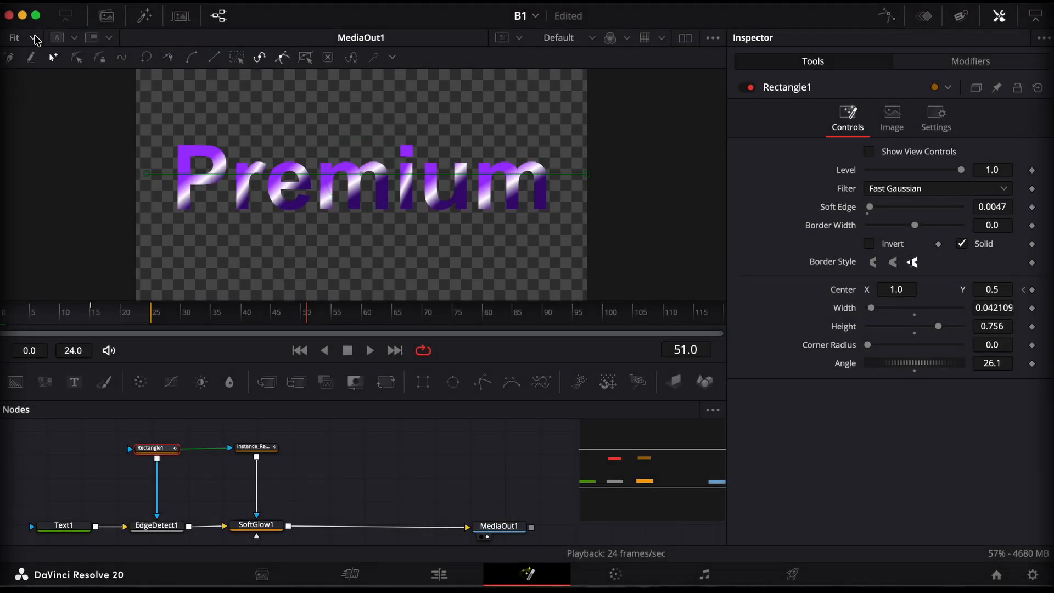
In Fusion at 200%, set the Rectangle1 mask's centre X to 0.023 at frame 0 and the Soft Glow gain to 1.024
left_click(34, 39)
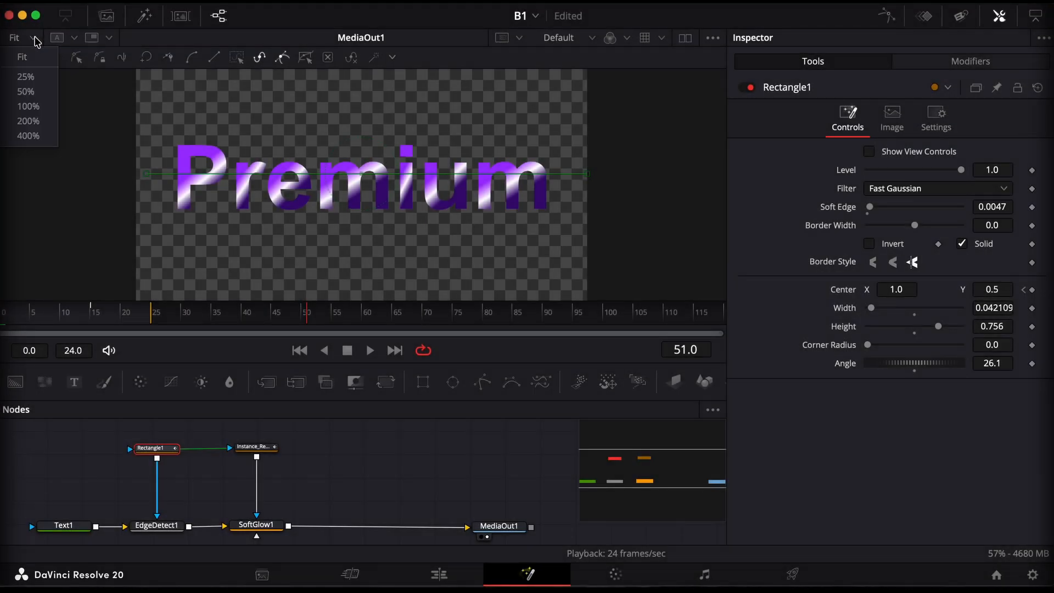
left_click(28, 120)
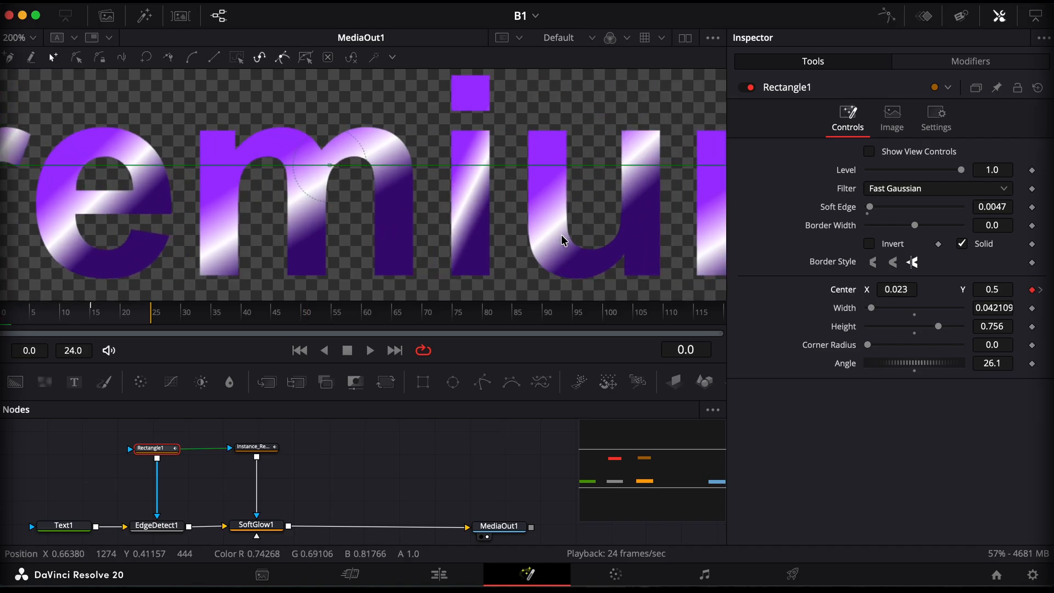
scroll(564, 239, "right", 10)
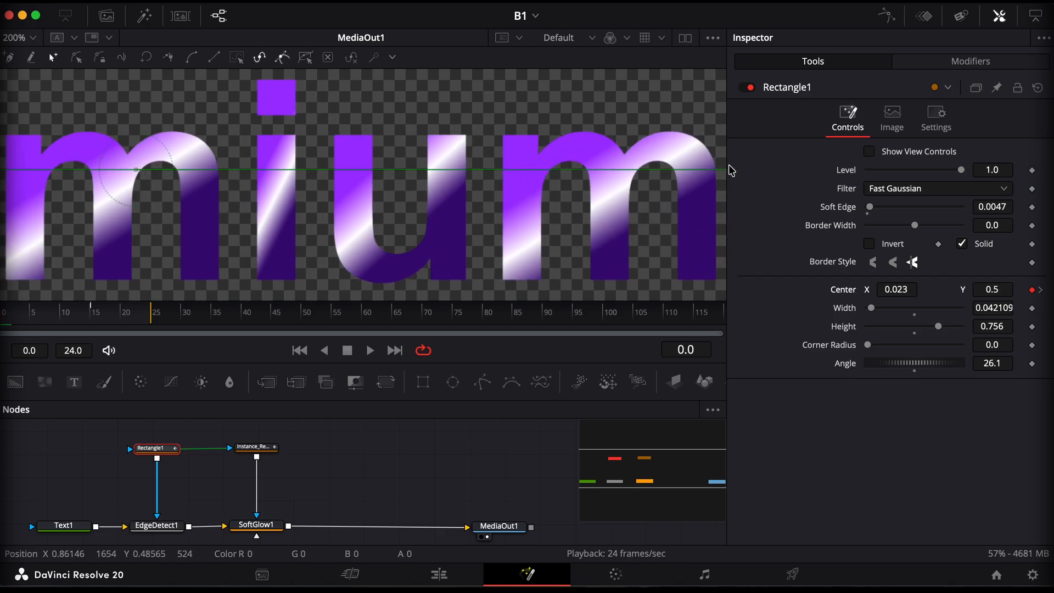
scroll(549, 203, "left", 10)
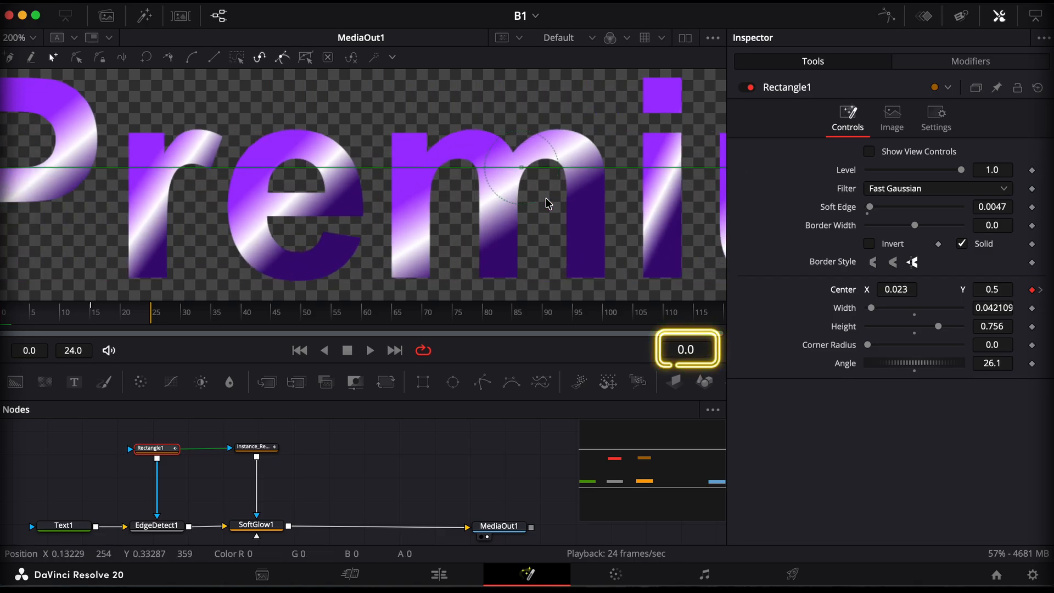
scroll(550, 203, "left", 2)
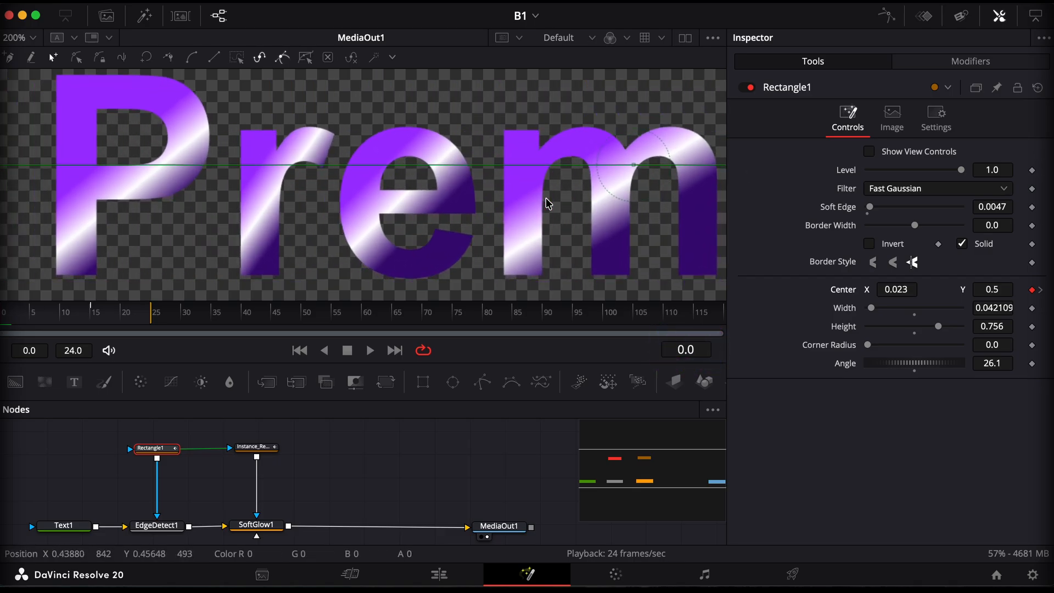
key("Right")
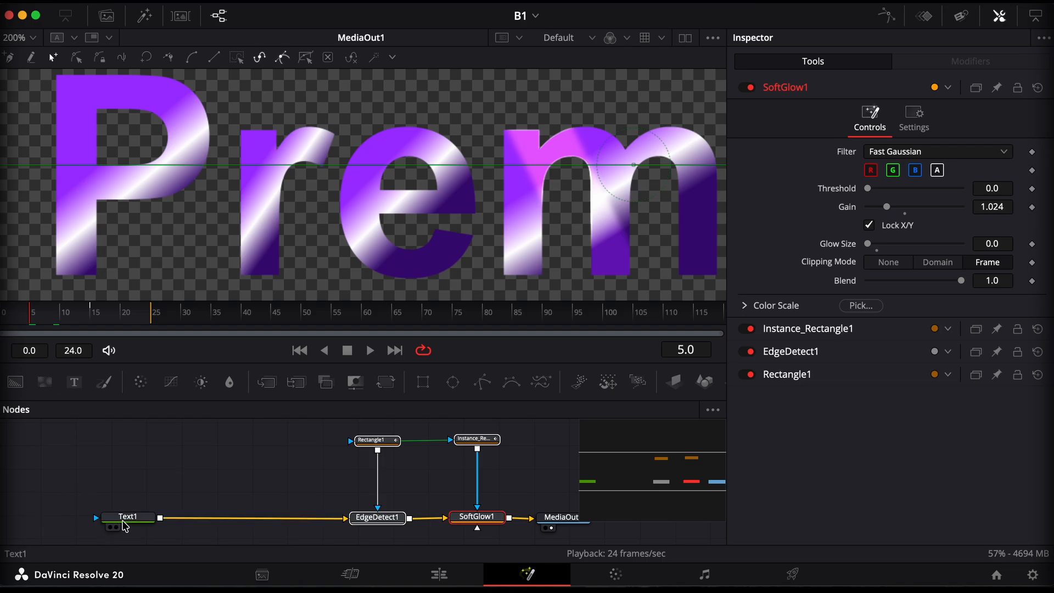
Examine the gradient properties of the first shading element in the Text1 node
left_click(125, 526)
scroll(304, 471, "right", 2)
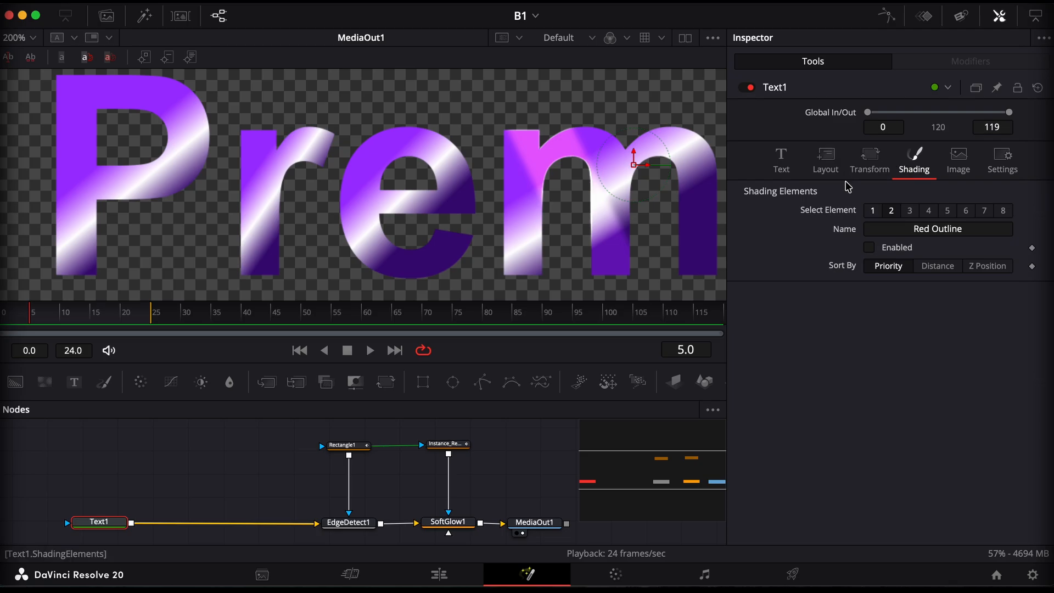
left_click(873, 212)
scroll(934, 247, "down", 5)
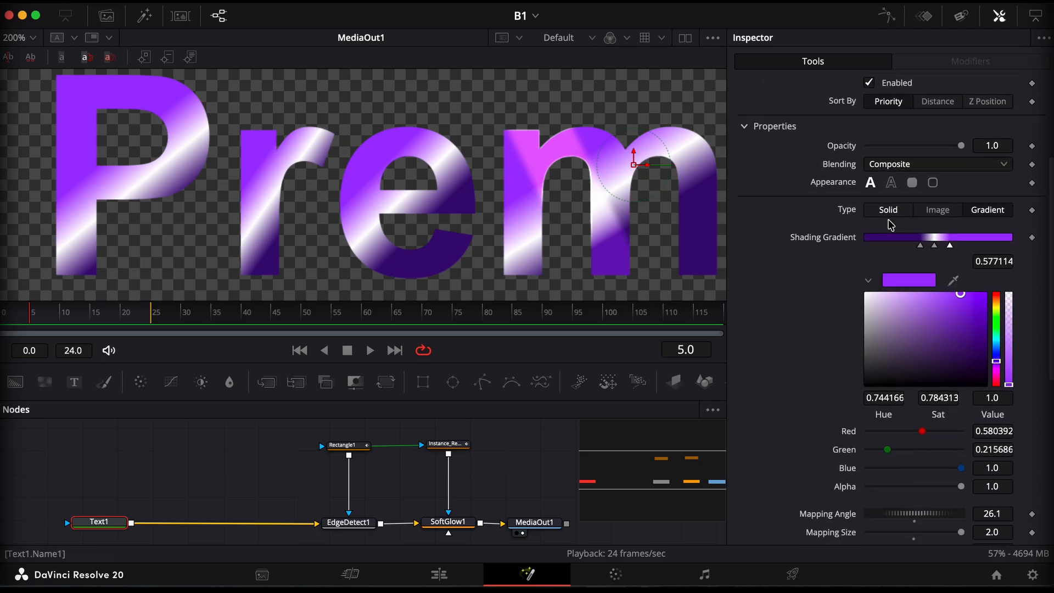
Insert a Color Corrector node between Text1 and EdgeDetect1 and fit the title in the viewer
left_click_drag(141, 381, 196, 512)
left_click(33, 38)
left_click(19, 54)
Try a green master tint at strength 1.0 in the Color Corrector, clear it and set the hue to -1.0
left_click_drag(938, 230, 936, 141)
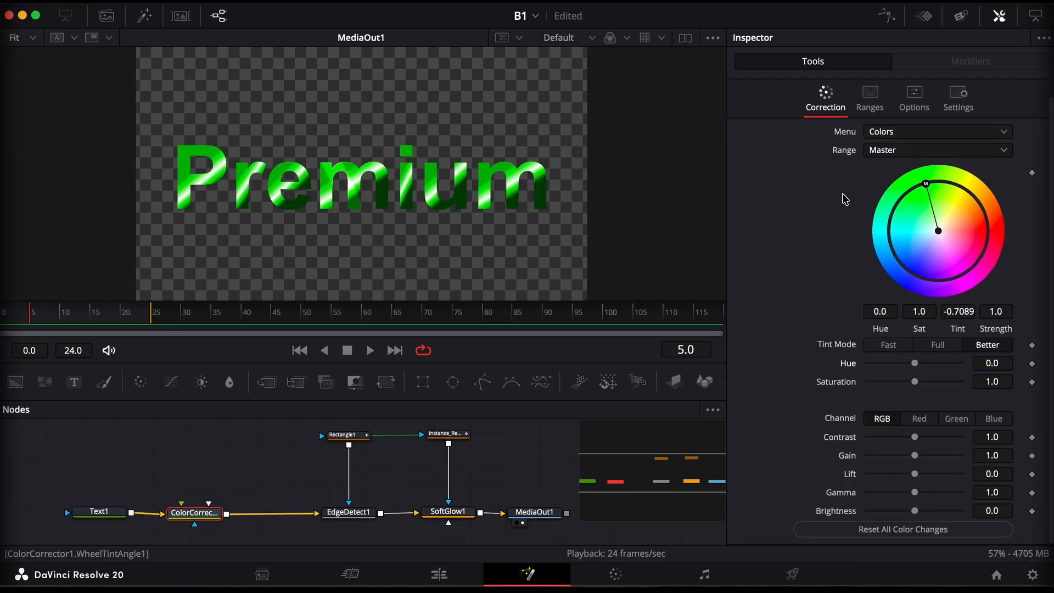
left_click_drag(194, 513, 195, 516)
left_click_drag(915, 363, 927, 368)
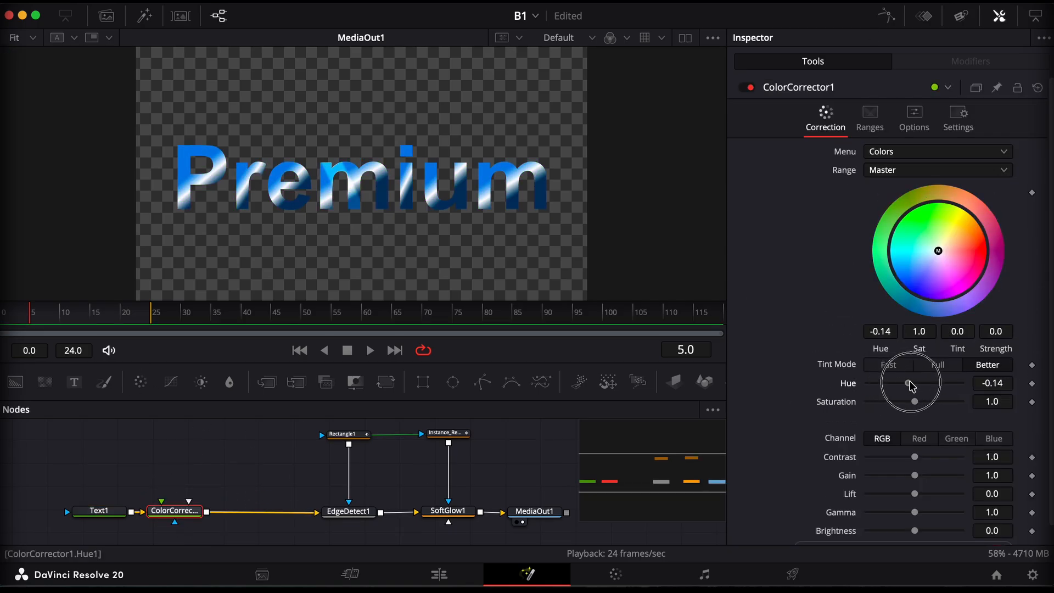
left_click_drag(914, 385, 876, 388)
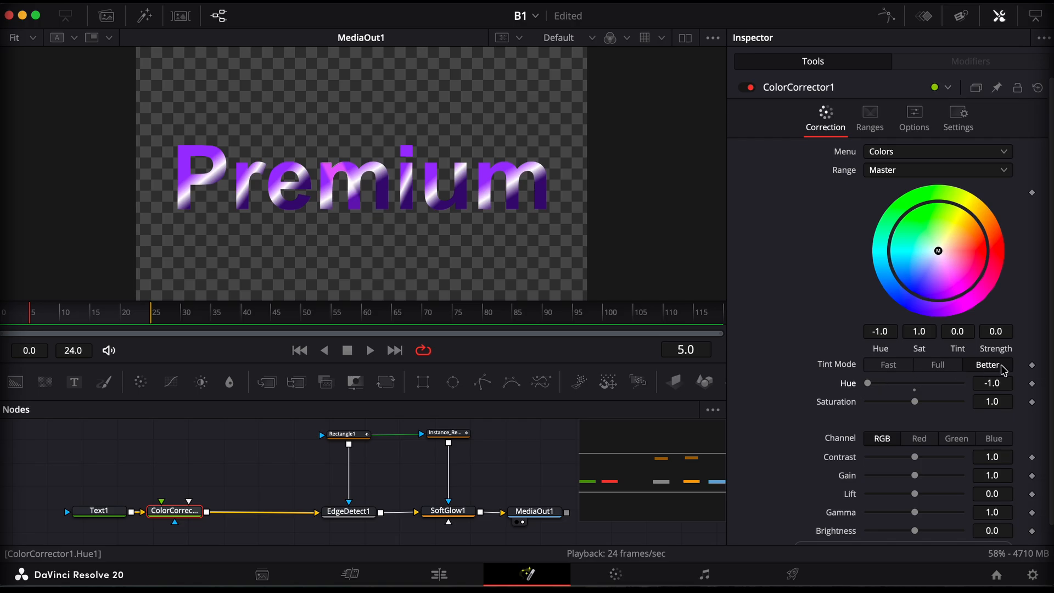